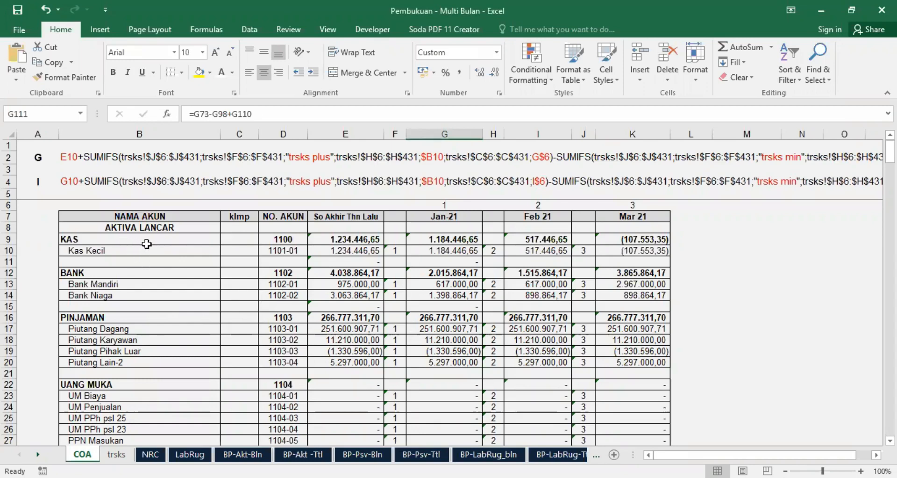
Examine the account names and groups on the COA sheet, from KAS down to Laba (Rugi) Berjalan
left_click(148, 240)
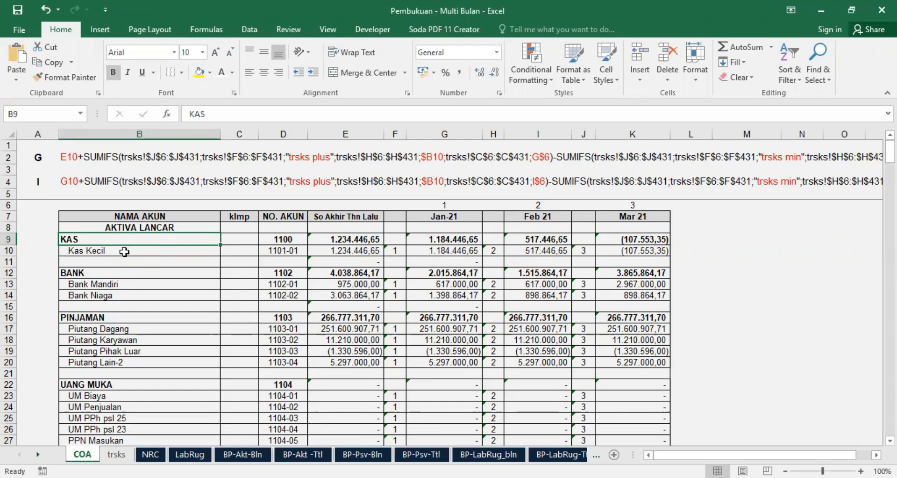
left_click(97, 251)
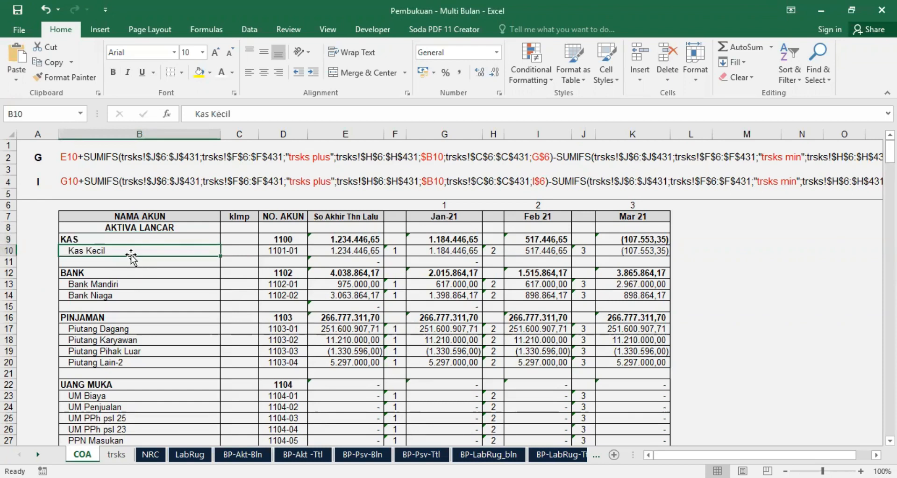
left_click(109, 284)
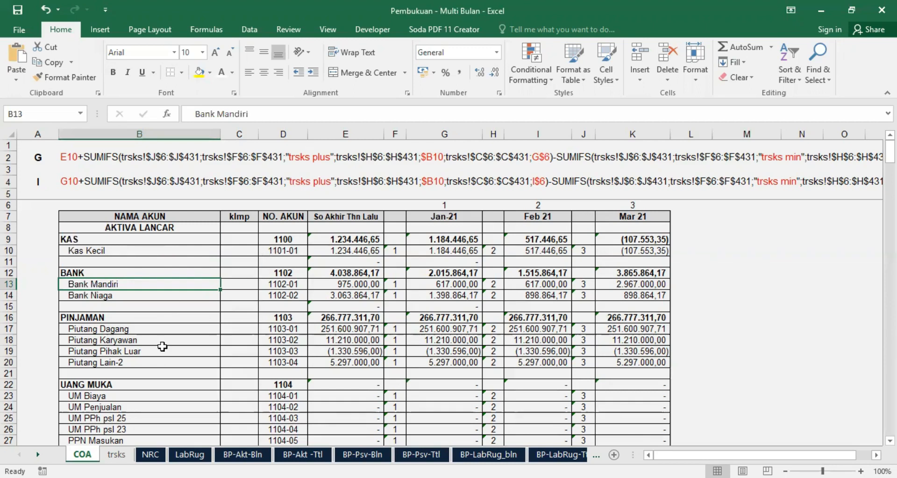
scroll(167, 259, "down", 1)
scroll(152, 286, "up", 1)
scroll(134, 256, "down", 5)
scroll(158, 266, "down", 4)
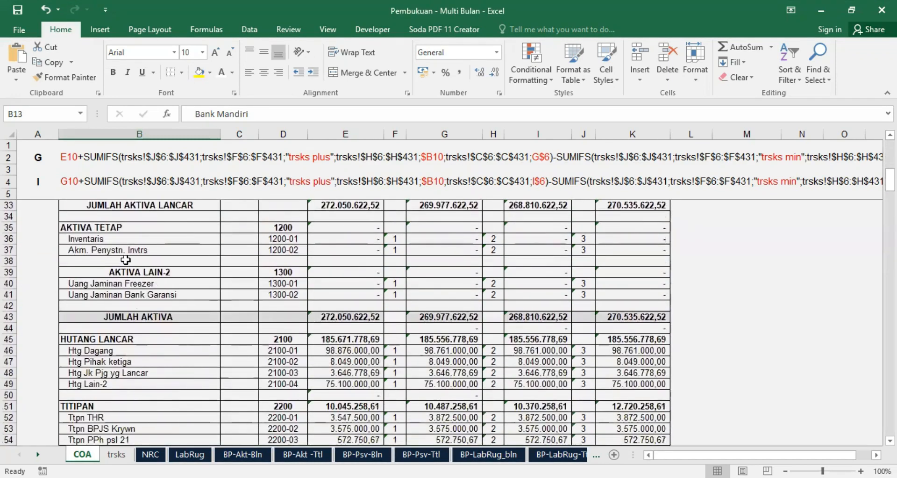
scroll(165, 306, "down", 2)
scroll(165, 307, "down", 7)
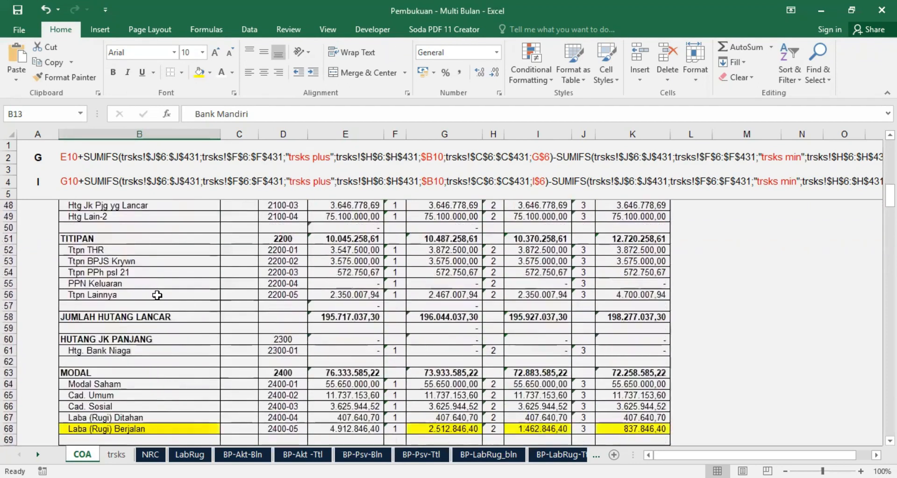
scroll(182, 353, "down", 4)
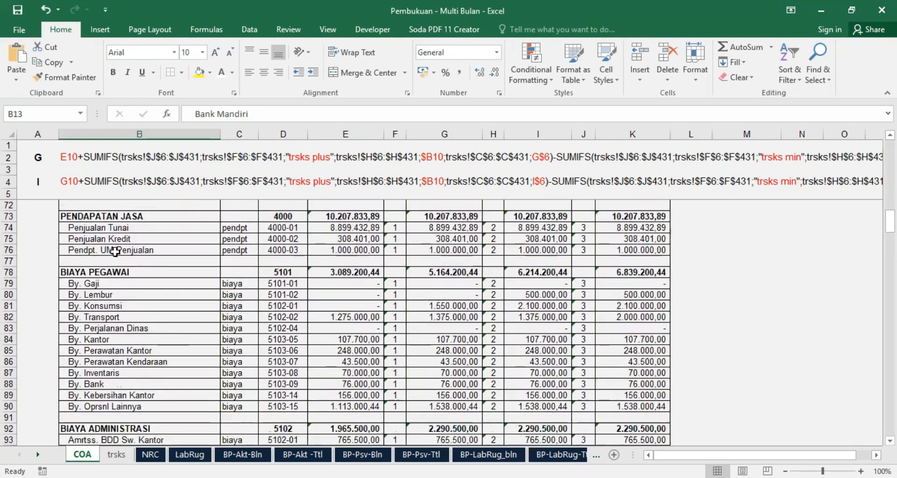
scroll(129, 328, "down", 9)
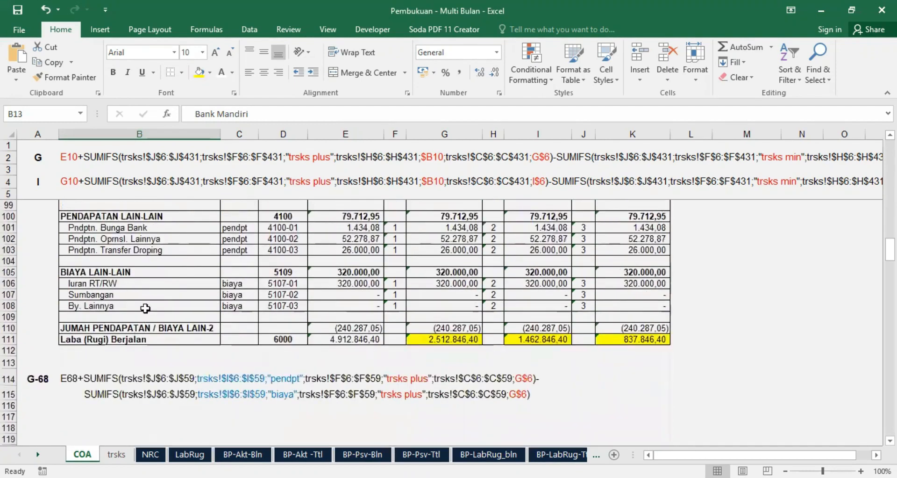
scroll(108, 331, "up", 18)
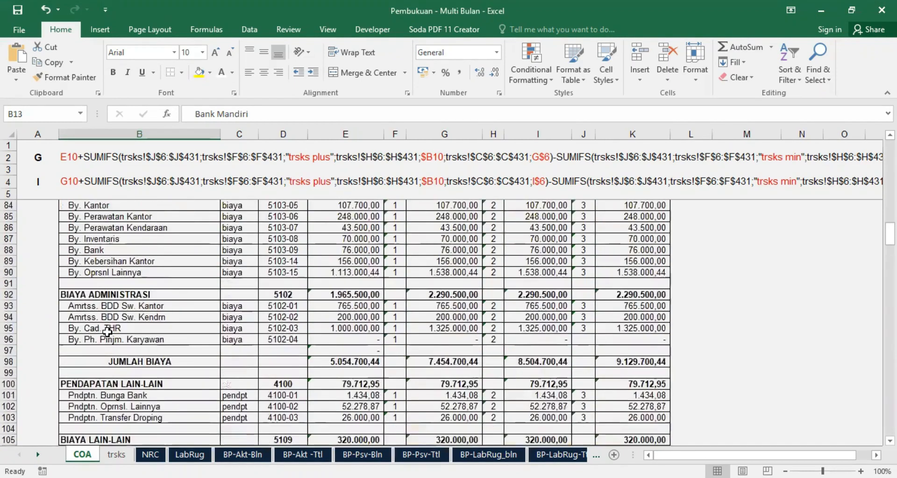
scroll(107, 331, "up", 12)
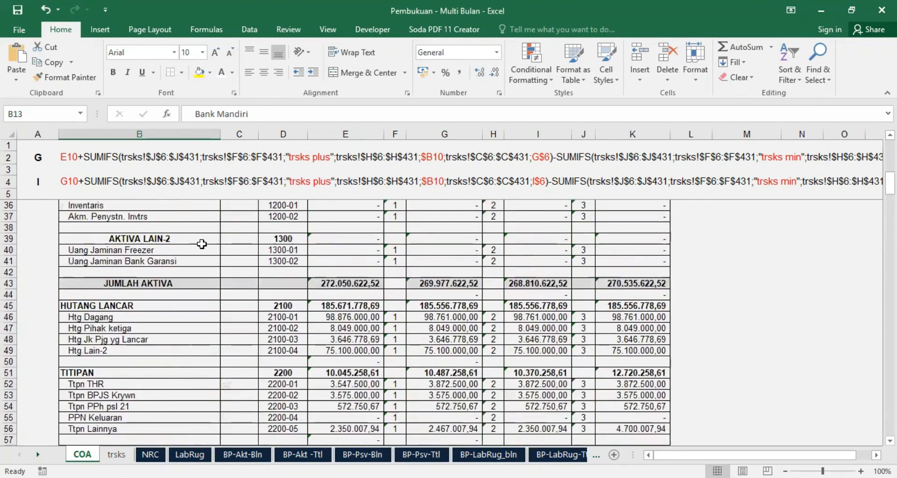
scroll(160, 247, "up", 1)
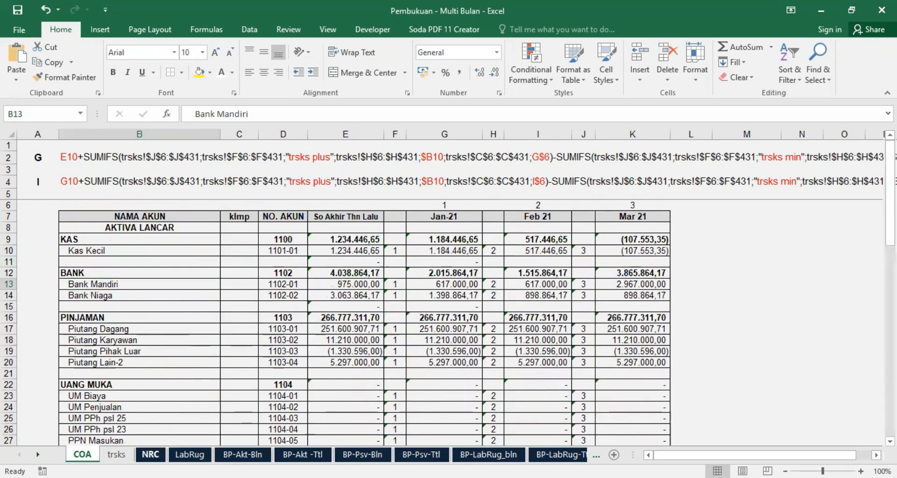
On the NRC sheet, fill the Kas Kecil name formula from E13 down to E17 and make BANK in E15 bold
left_click(150, 454)
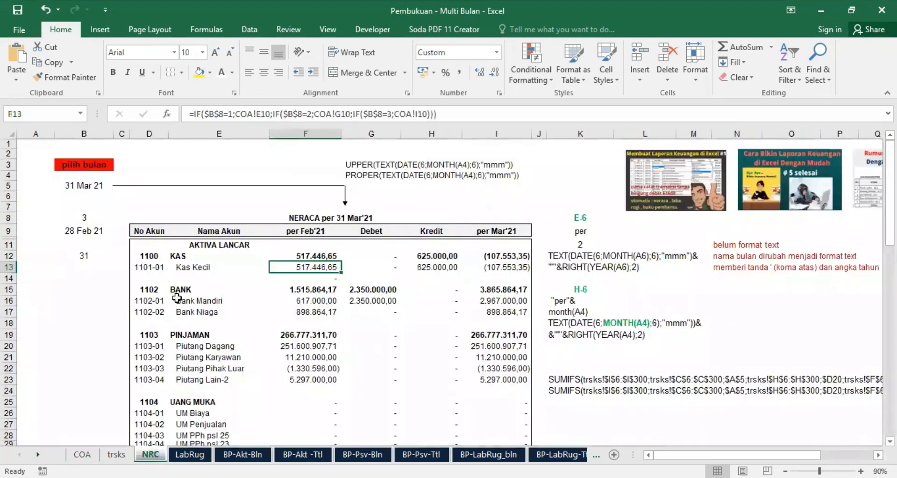
left_click(10, 278)
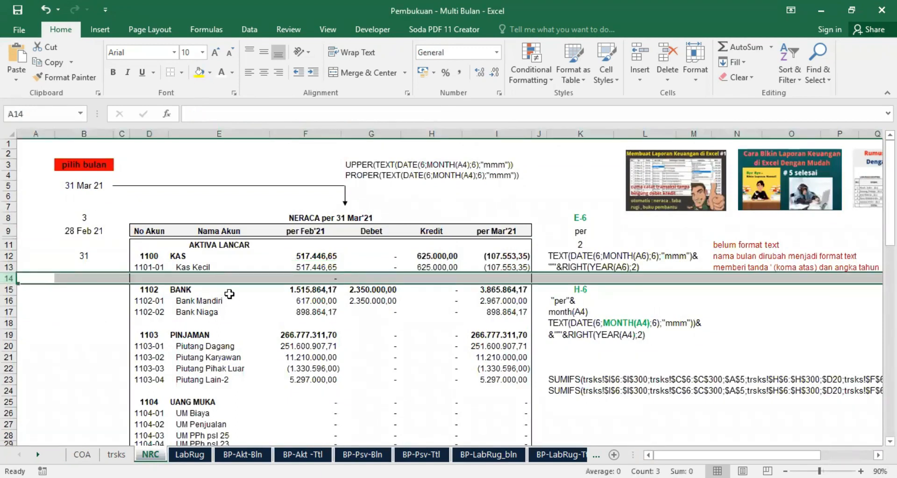
left_click(192, 267)
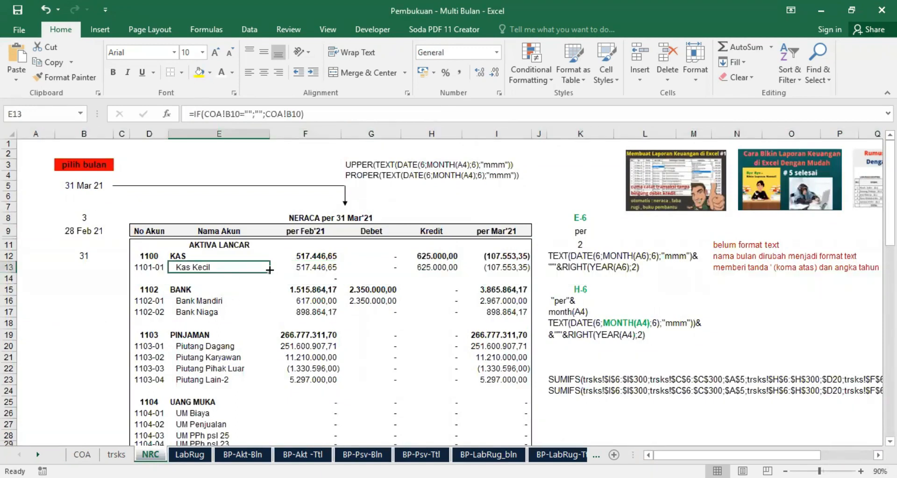
left_click_drag(270, 269, 268, 316)
left_click(191, 280)
left_click(189, 290)
left_click(113, 74)
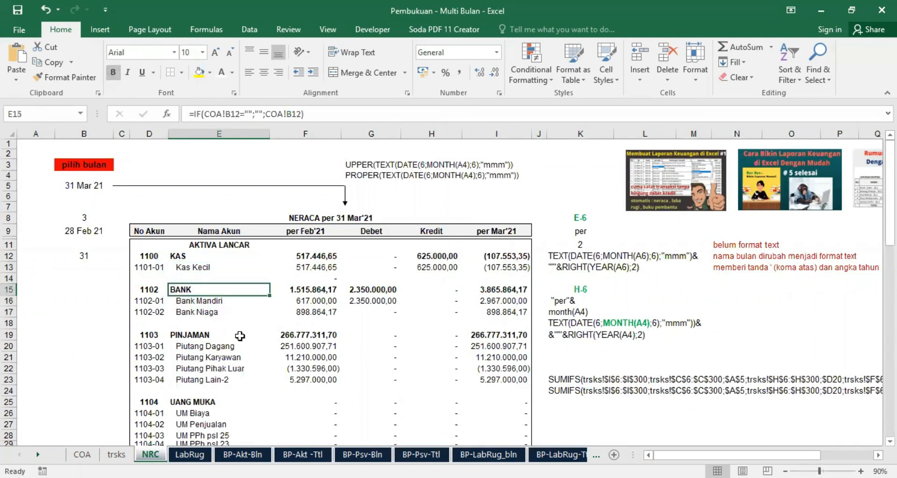
Insert a row at row 14 of the NRC sheet and fill the name formula from E13 down to E15
left_click(16, 278)
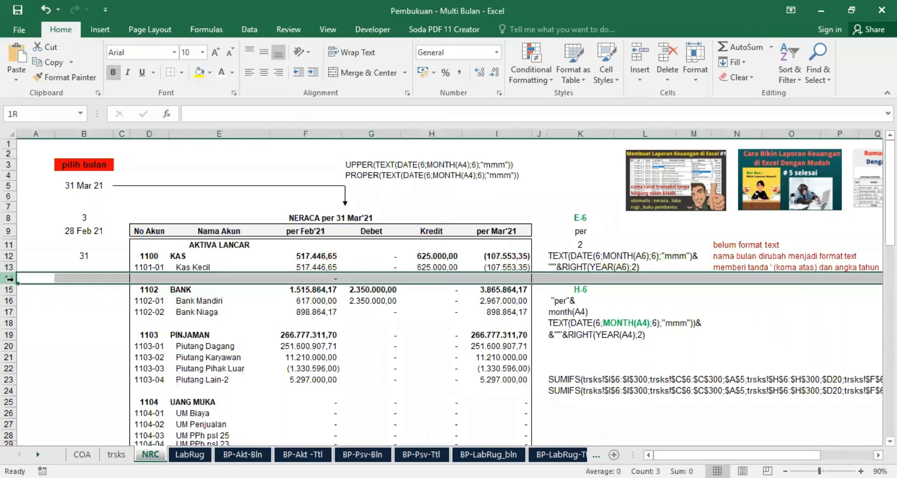
right_click(17, 277)
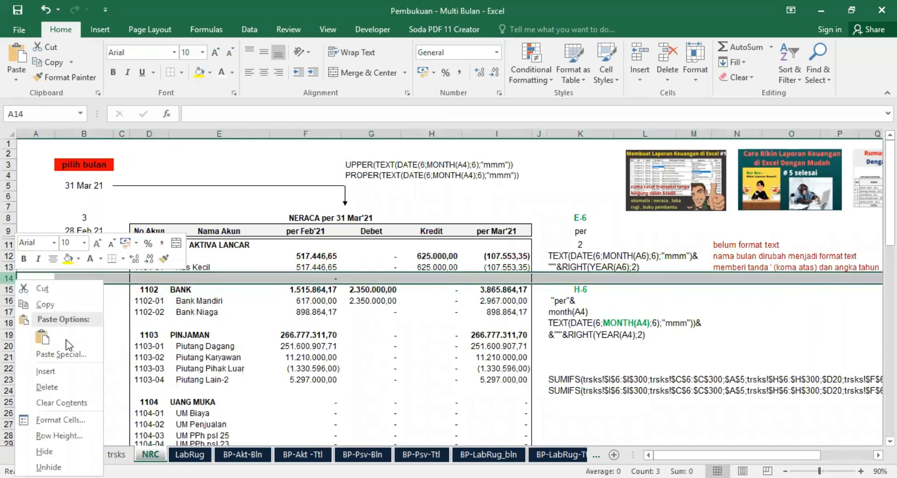
left_click(66, 367)
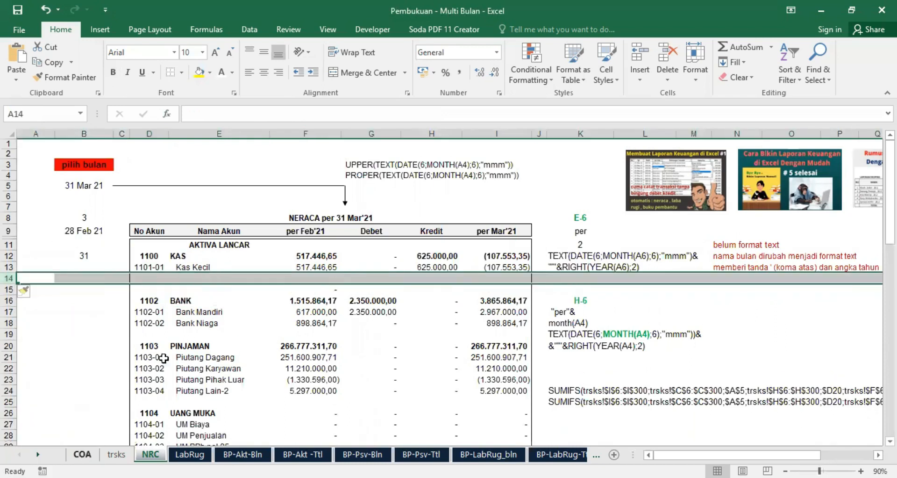
left_click(193, 267)
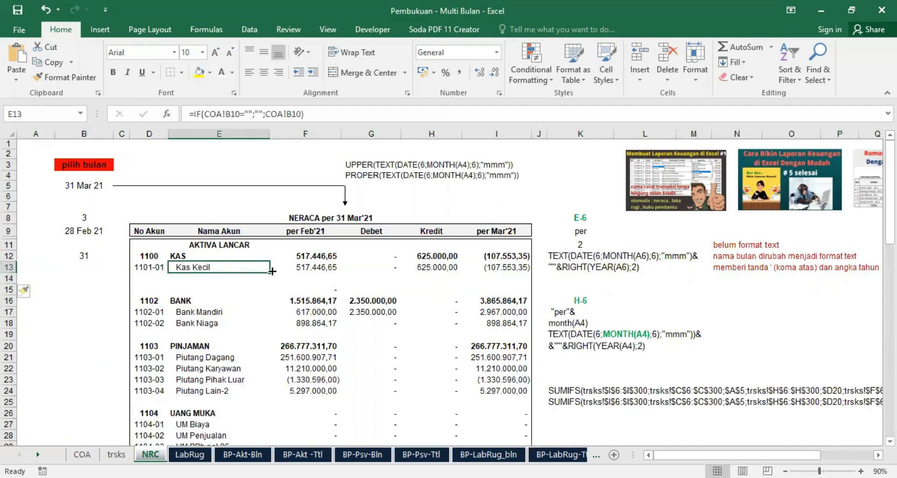
left_click_drag(270, 272, 267, 297)
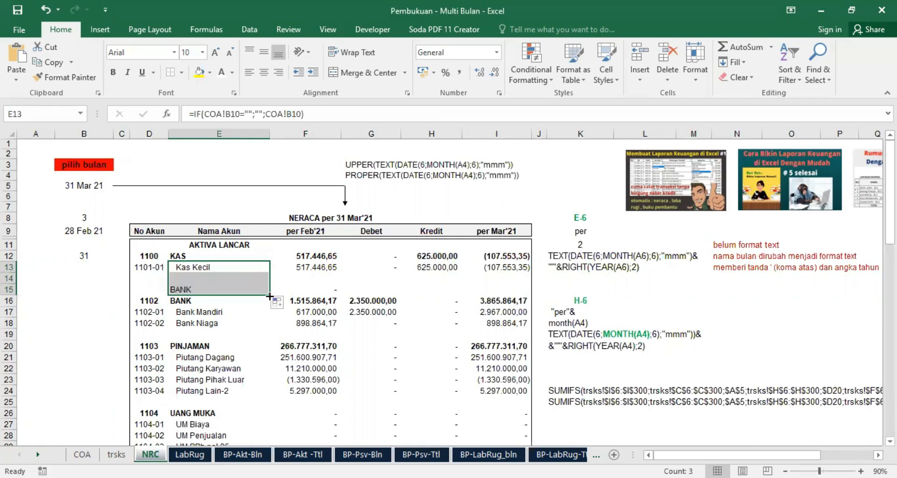
Delete the extra row 15 beneath the newly inserted row on the NRC sheet
left_click(201, 290)
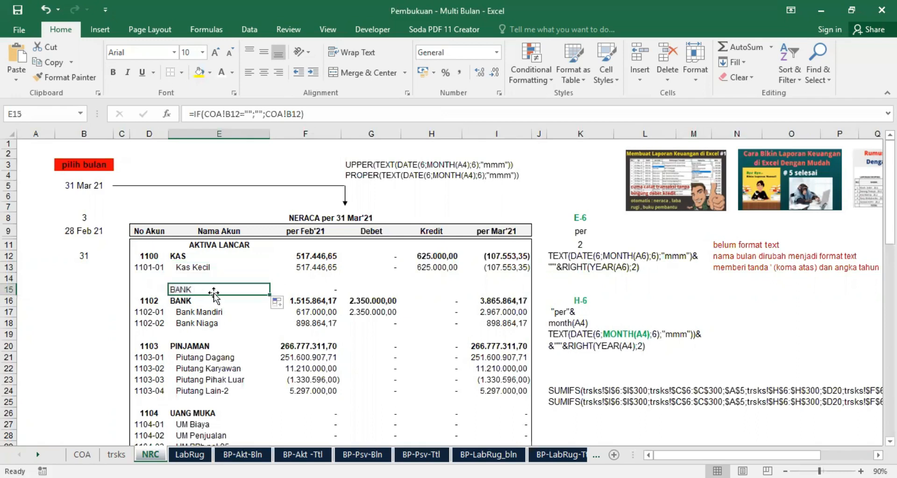
left_click(11, 289)
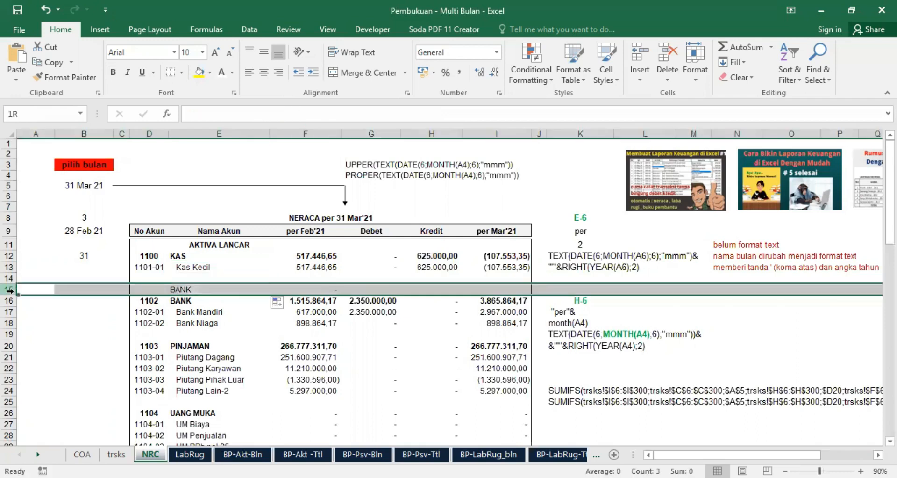
right_click(10, 290)
left_click(57, 203)
left_click(251, 291)
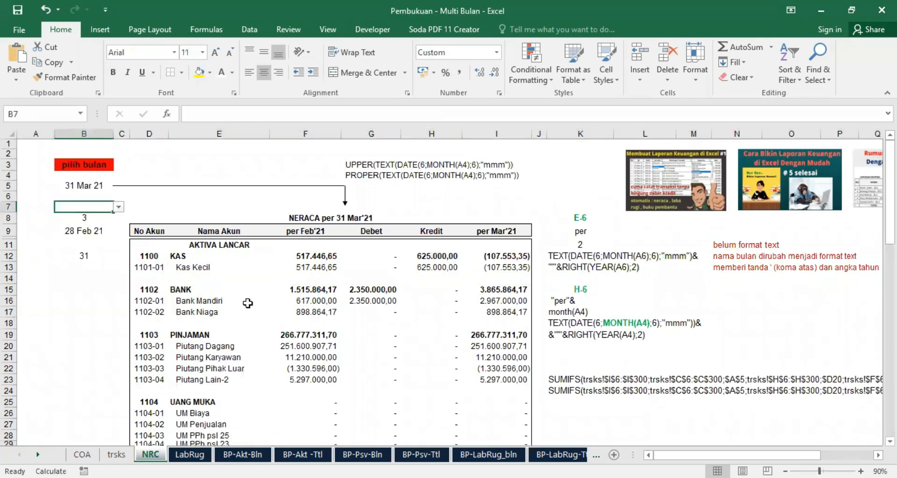
Review the COA sheet's accounts from AKTIVA LANCAR down to BIAYA PEGAWAI
left_click(82, 454)
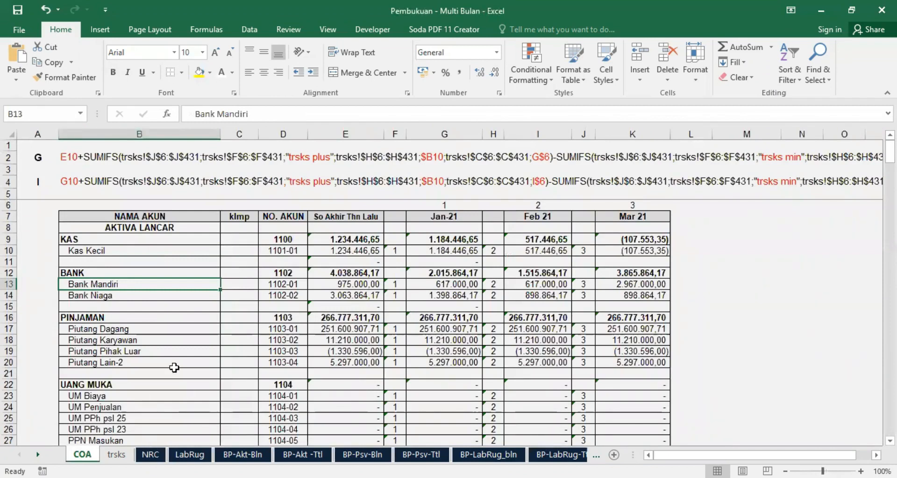
scroll(176, 362, "down", 13)
scroll(178, 353, "down", 7)
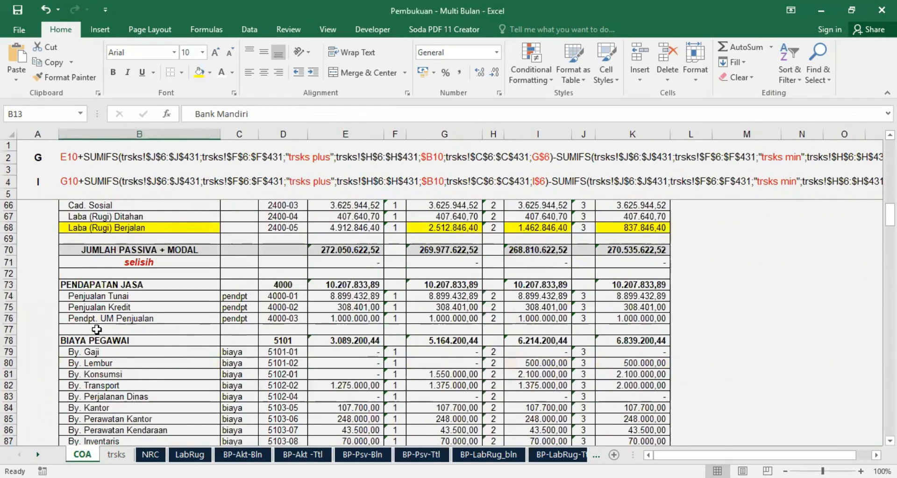
Enter =IF(COA!B9="";"";COA!B9) in cell E12 of the NRC sheet to pull in the KAS account name
left_click(151, 453)
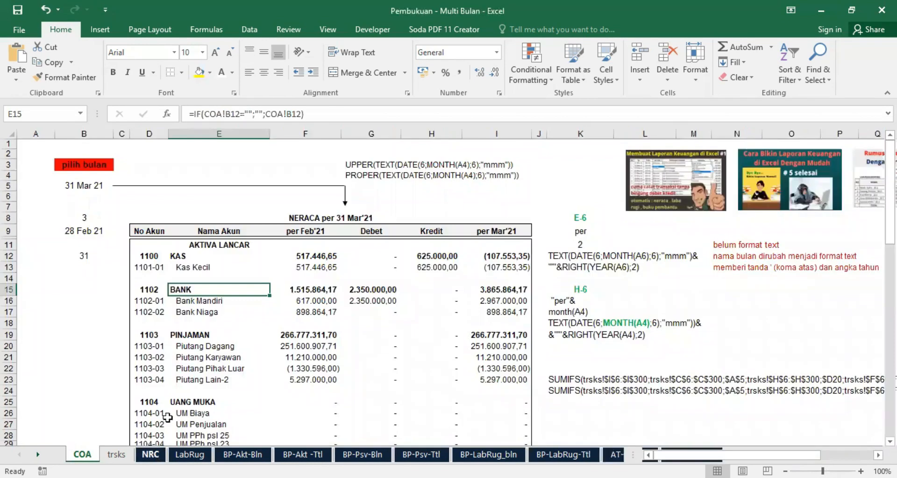
left_click(195, 266)
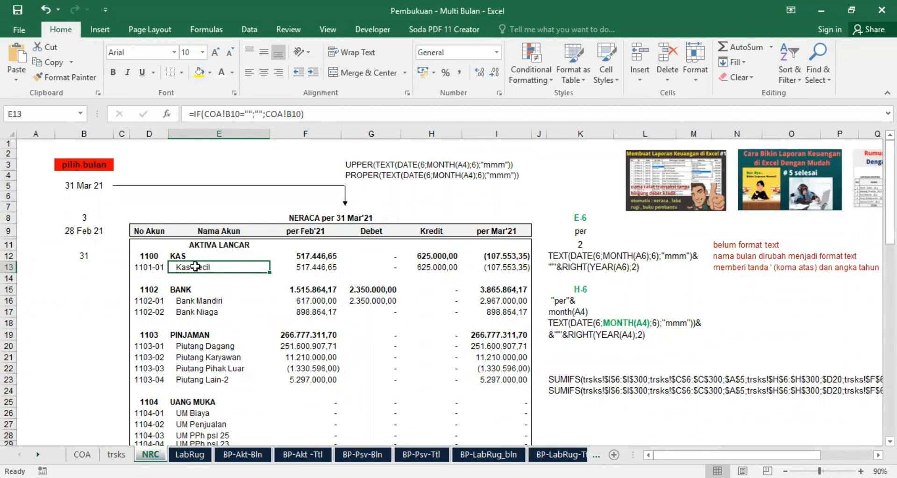
key("Up")
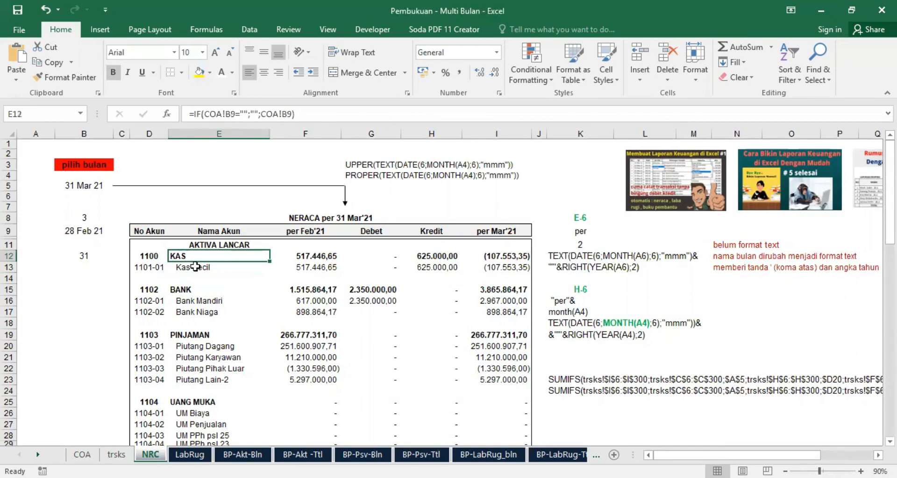
type("=if")
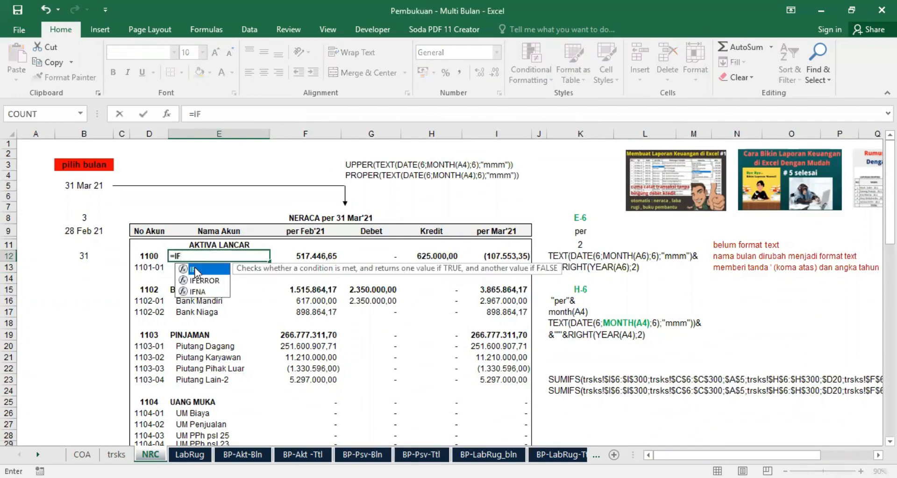
key("Tab")
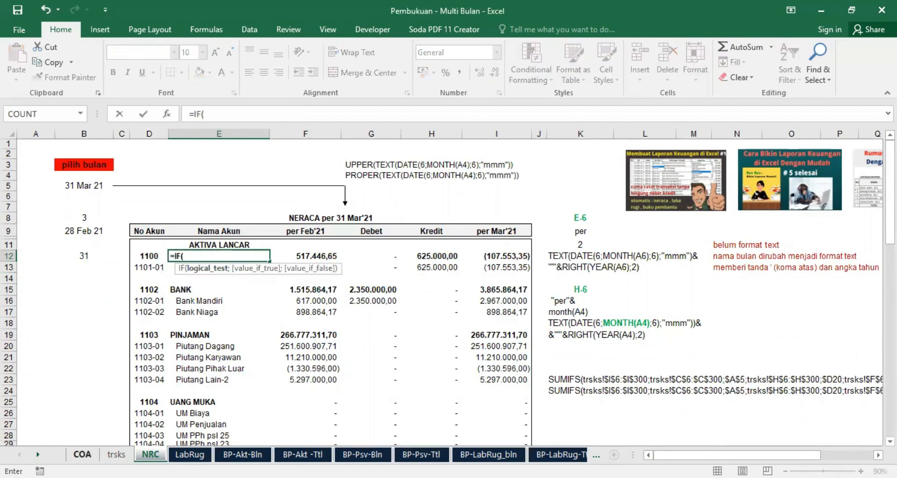
left_click(83, 454)
scroll(188, 355, "up", 15)
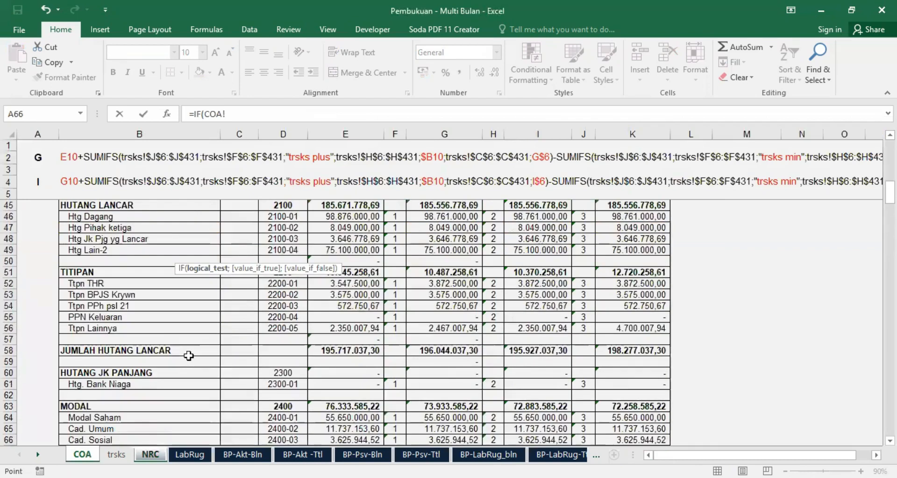
left_click(85, 239)
type("=\"\"")
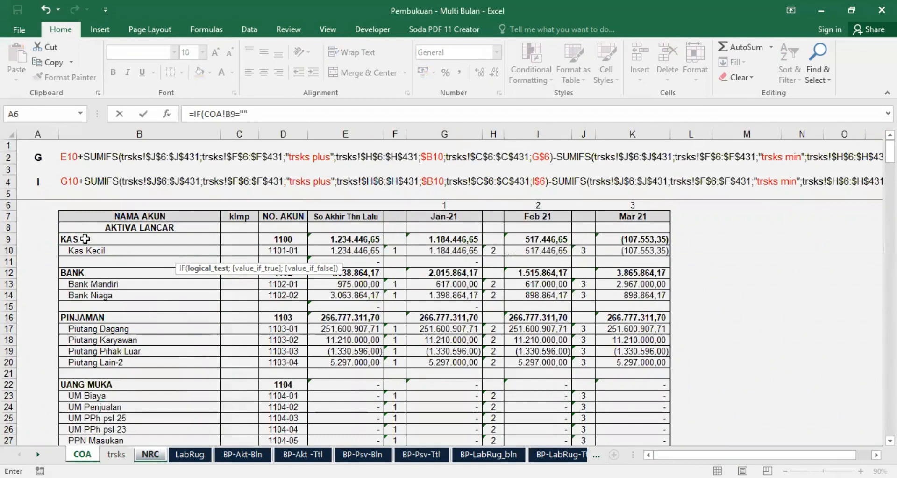
type(";\"\";")
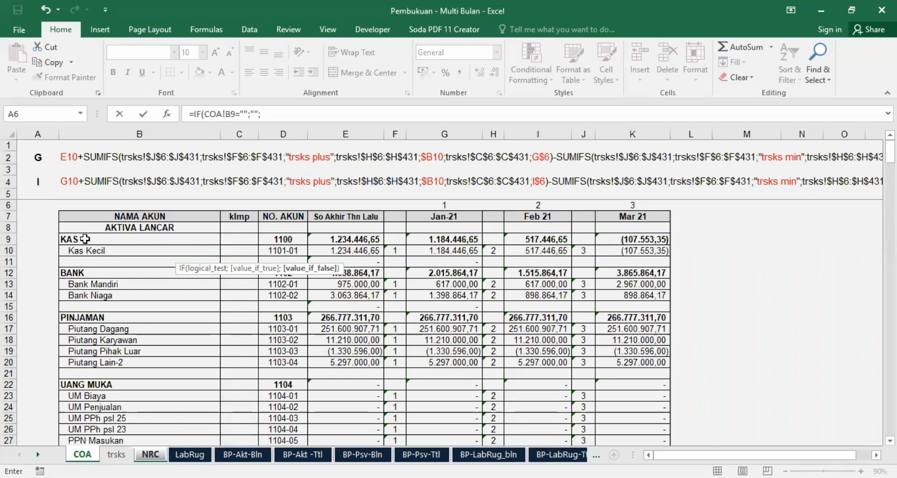
left_click(86, 238)
key("Return")
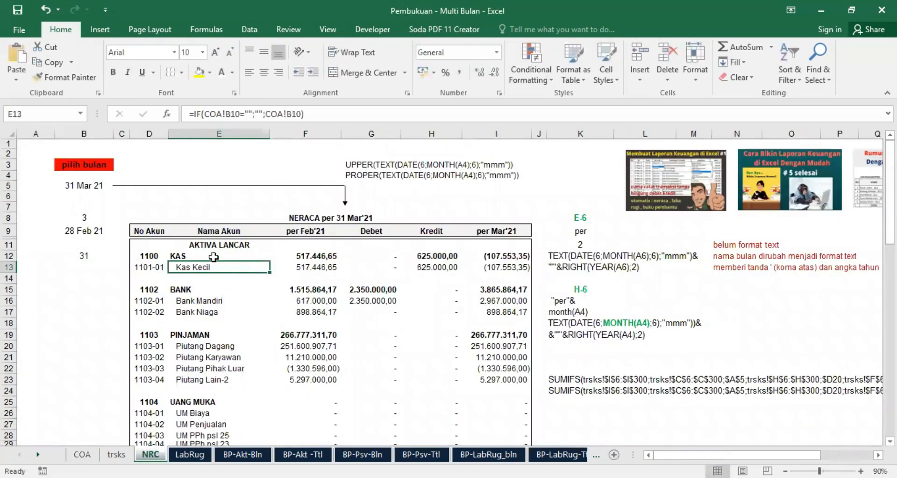
Inspect the account name in E12 and the account number in D12 on the NRC sheet's KAS row
left_click_drag(218, 253, 218, 244)
left_click(199, 256)
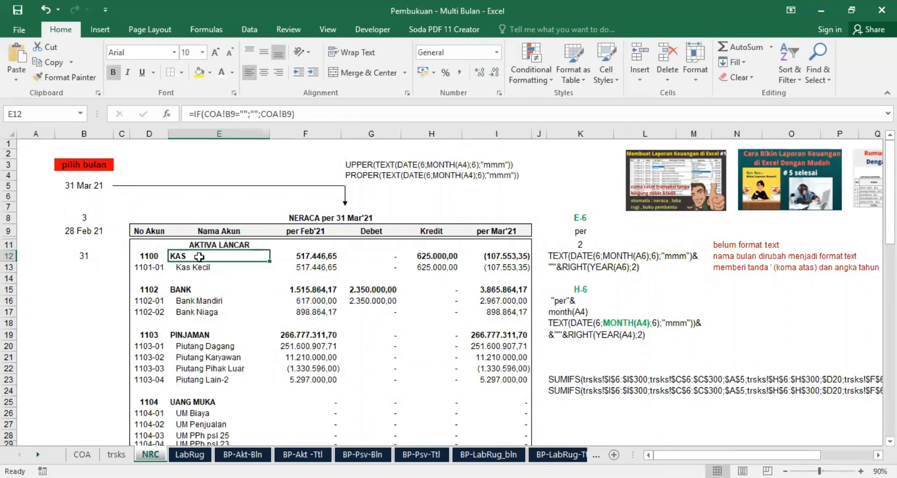
left_click(152, 256)
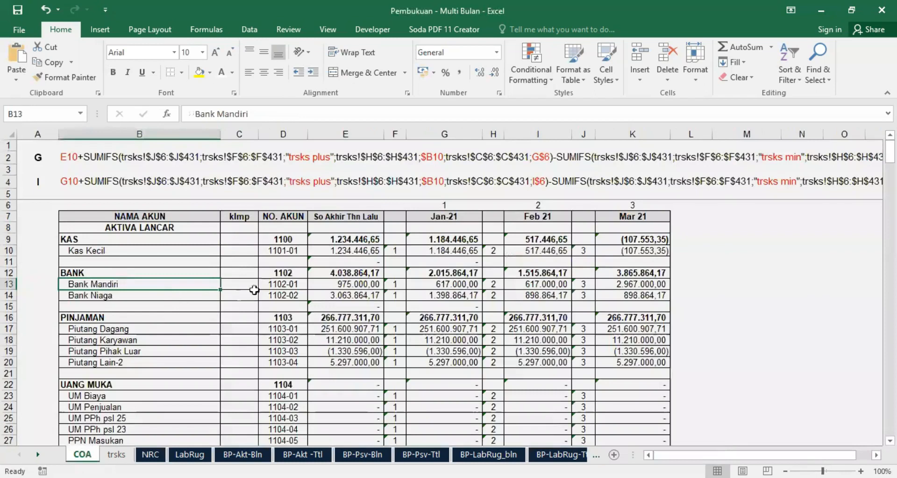
Compare the KAS account number in COA D9 with the NRC sheet's D12 formula and inspect the previous-month balance formula in F12
left_click(82, 454)
left_click(287, 238)
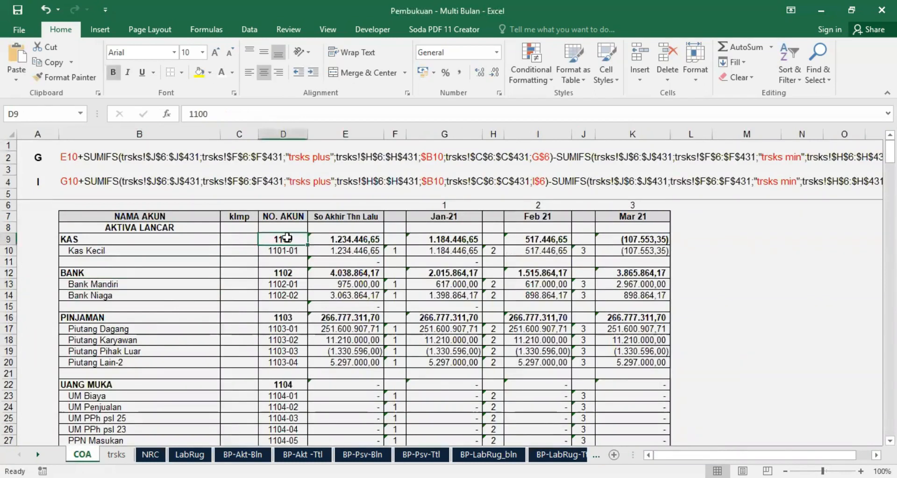
left_click(150, 454)
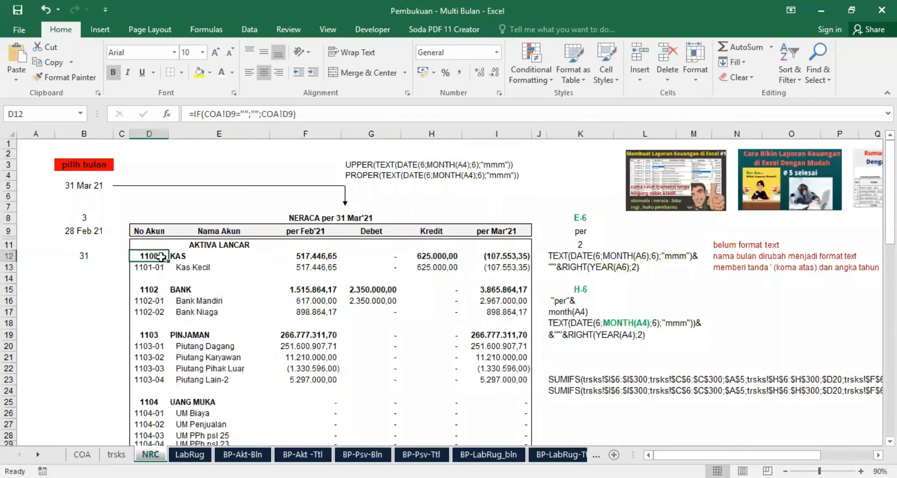
left_click(313, 257)
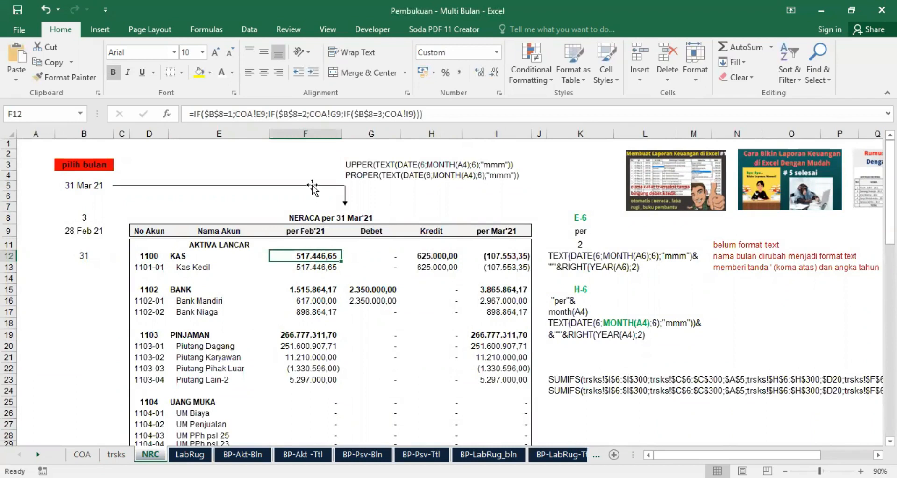
Review the NRC sheet's account numbers and names from the KAS row down to JUMLAH PASSIVA + MODAL in E73
left_click_drag(156, 257, 260, 257)
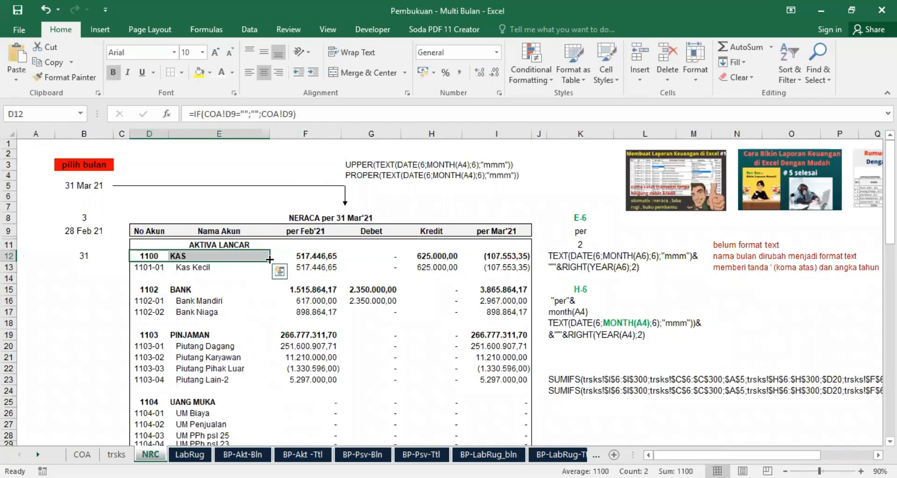
scroll(269, 306, "down", 13)
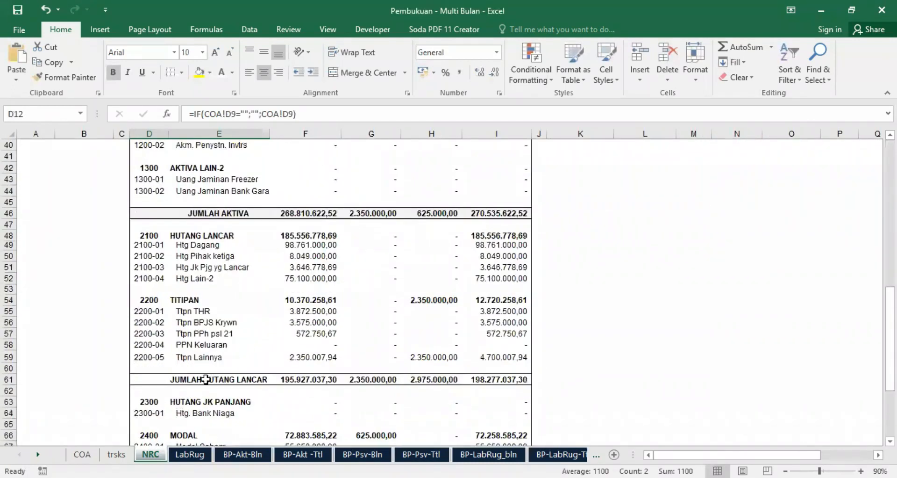
scroll(206, 380, "down", 7)
left_click(187, 278)
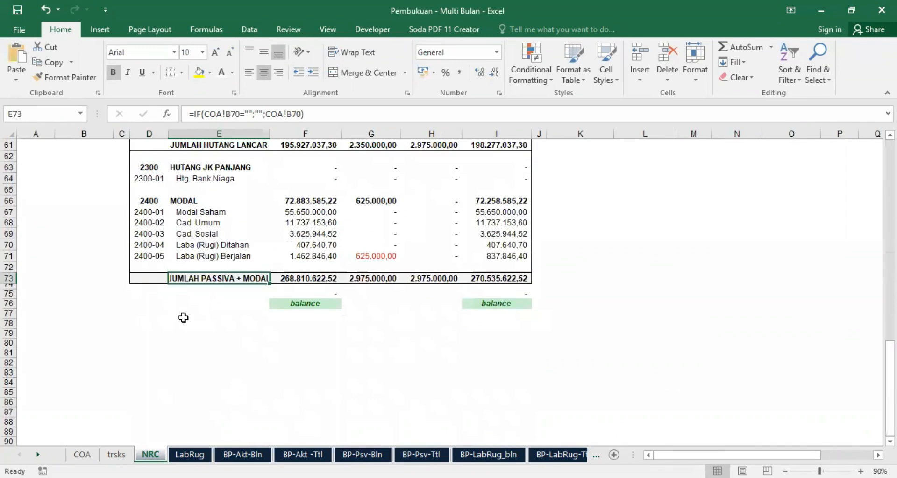
Enter =IF(COA!B73="";"";COA!B73) in cell E11 of the LabRug sheet to pull in the PENDAPATAN JASA account name
left_click(190, 454)
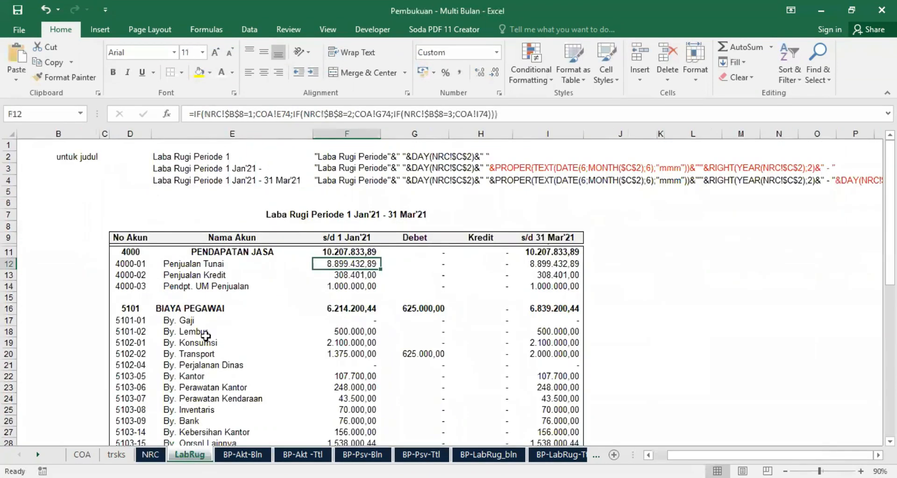
left_click(201, 253)
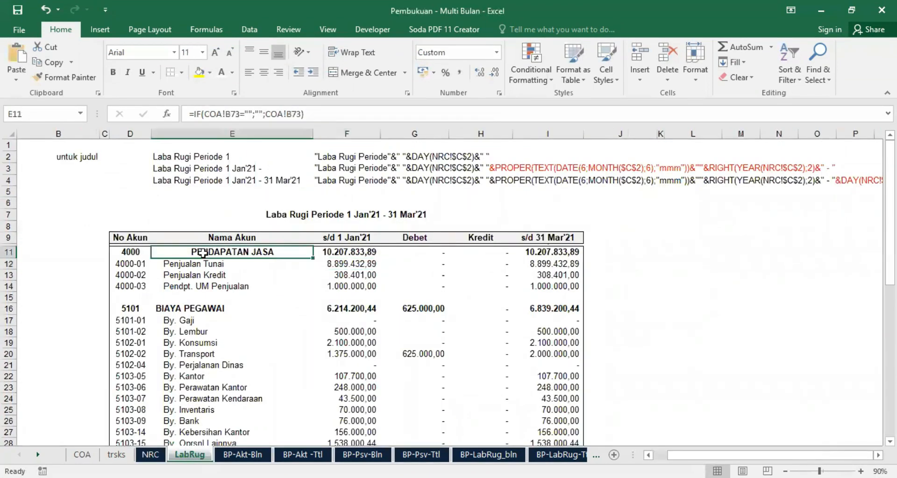
type("=")
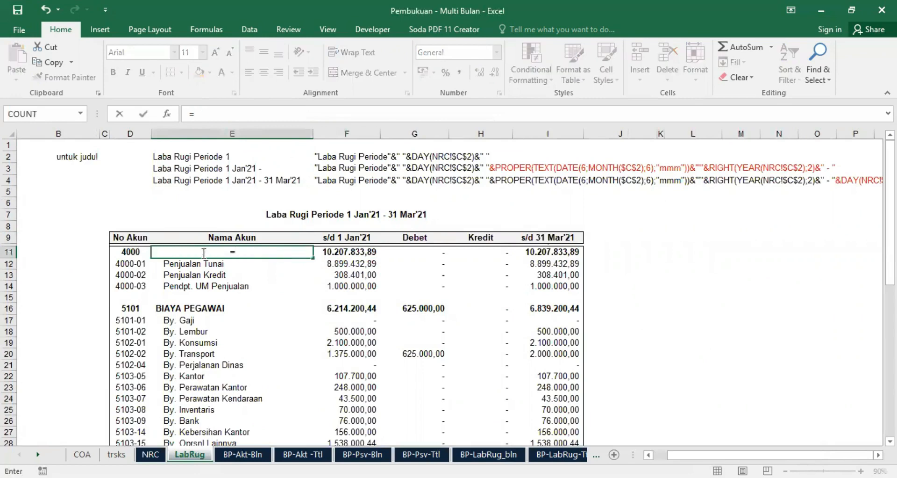
type("IF(")
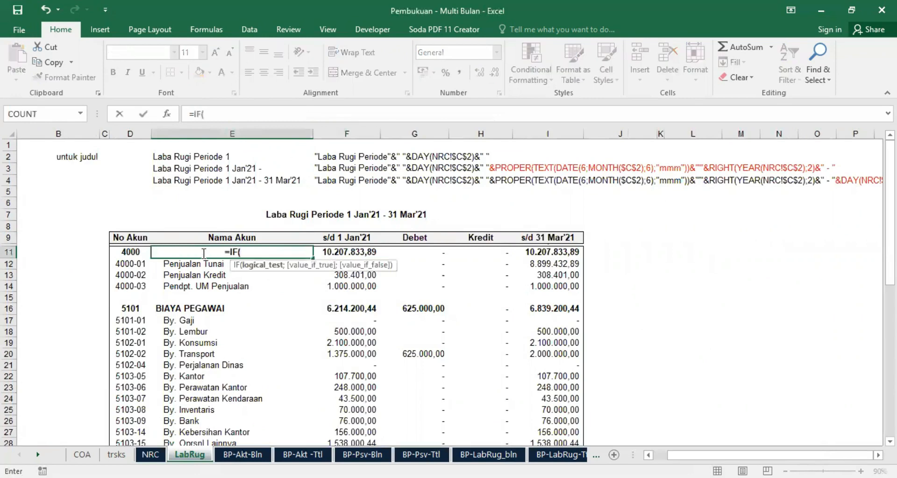
left_click(83, 454)
scroll(228, 323, "down", 17)
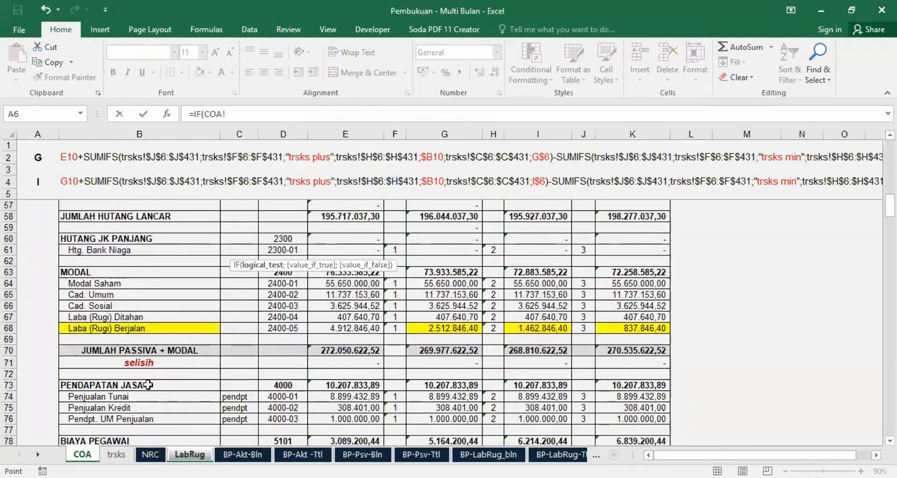
left_click(80, 384)
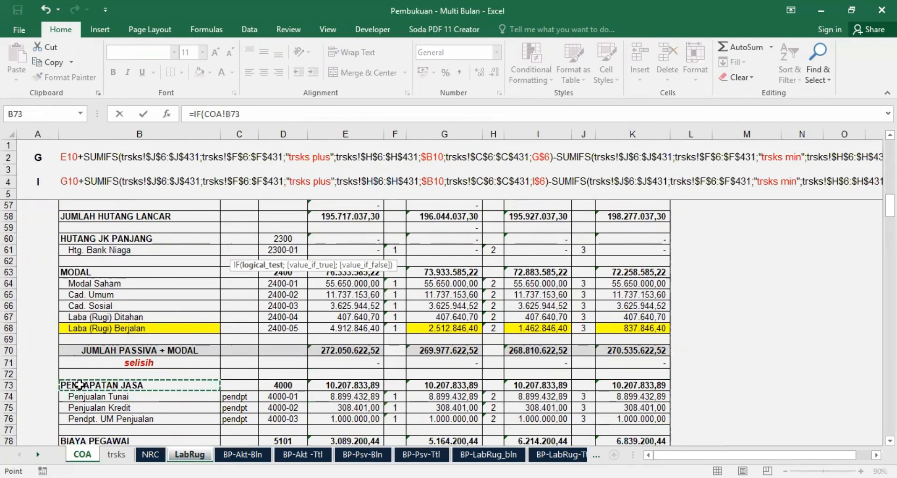
type("=\"\";\"\"")
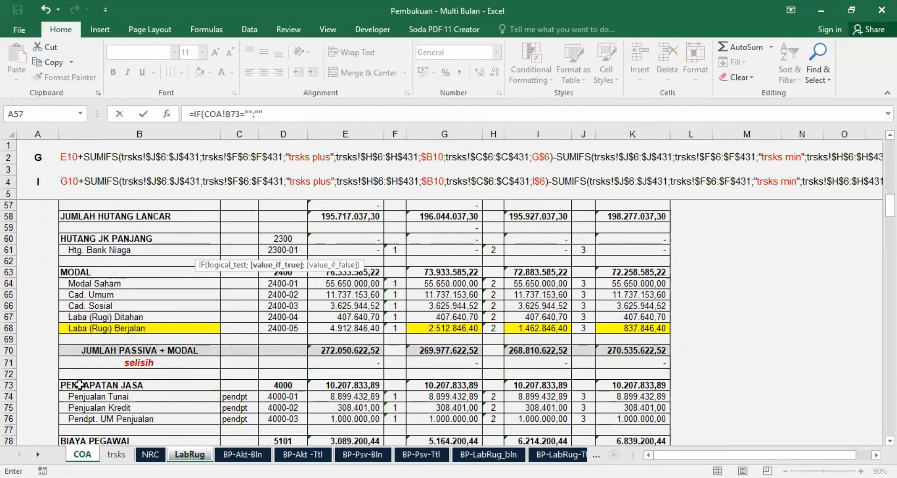
type(";")
left_click(80, 384)
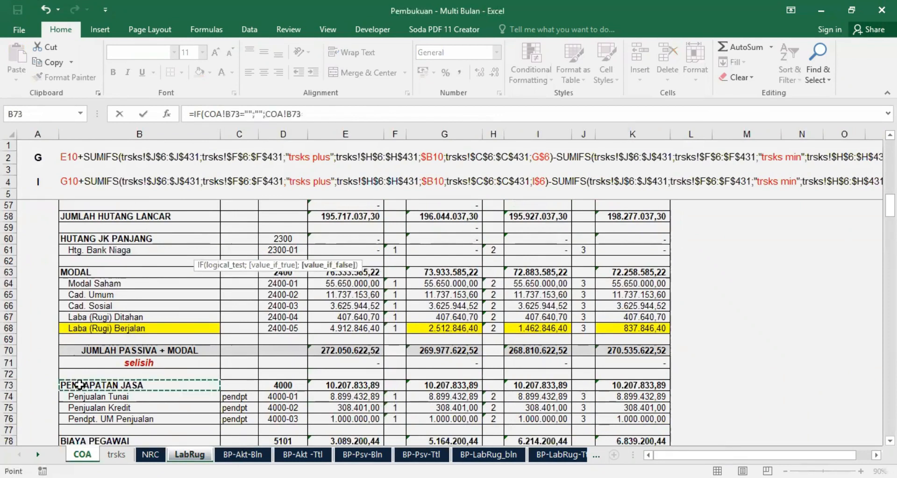
key("Return")
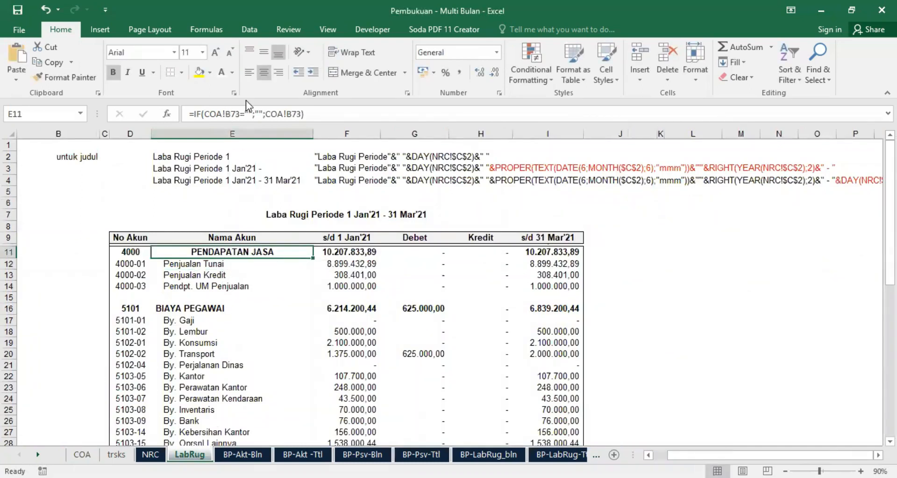
Inspect the account number formula in D11 and the closing account names in E48 and E49 on the LabRug sheet
left_click(131, 252)
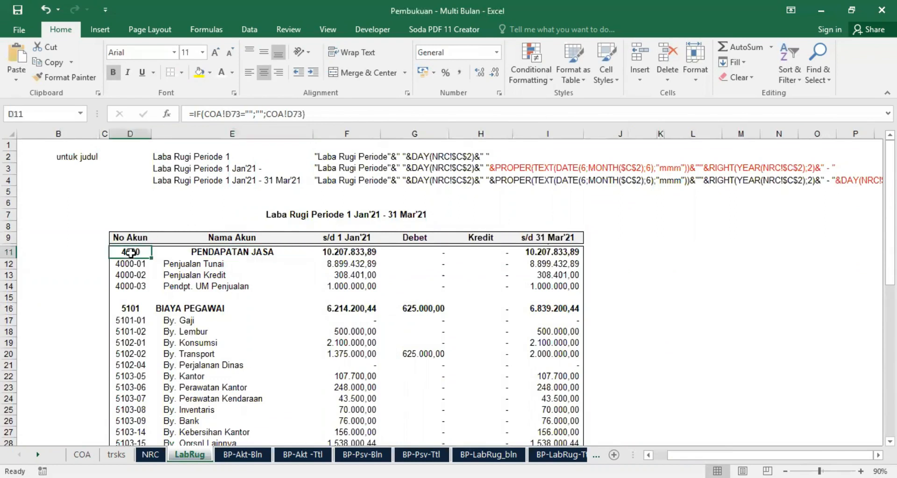
left_click_drag(131, 252, 193, 252)
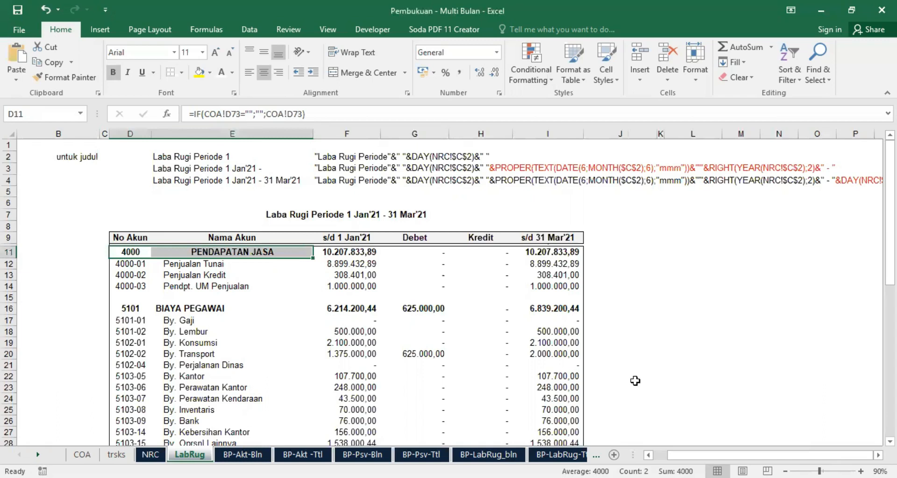
scroll(202, 357, "down", 13)
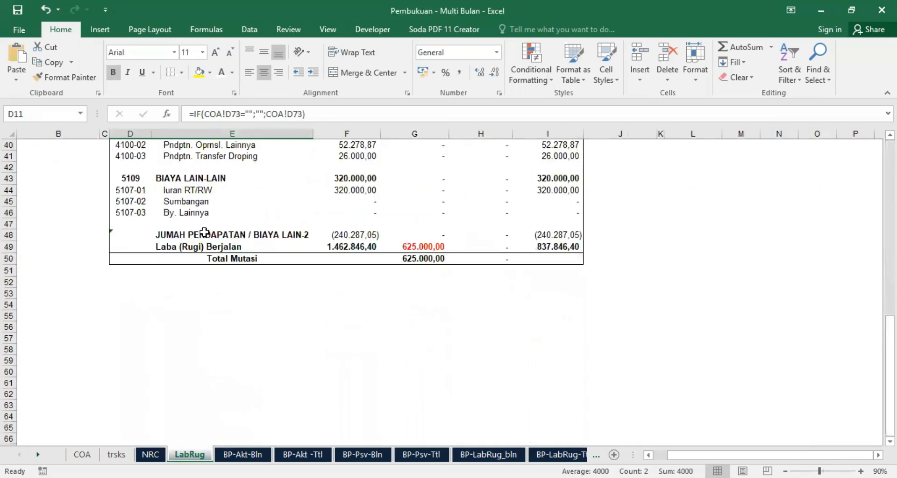
left_click(201, 247)
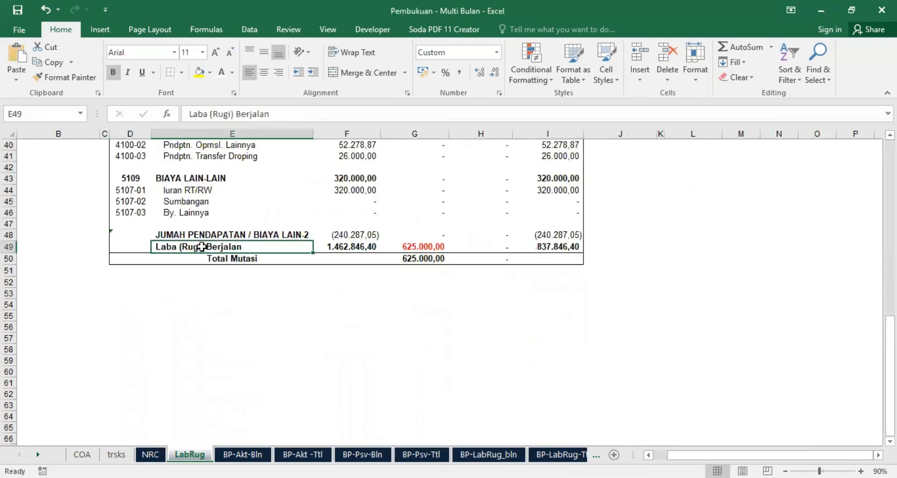
left_click(191, 235)
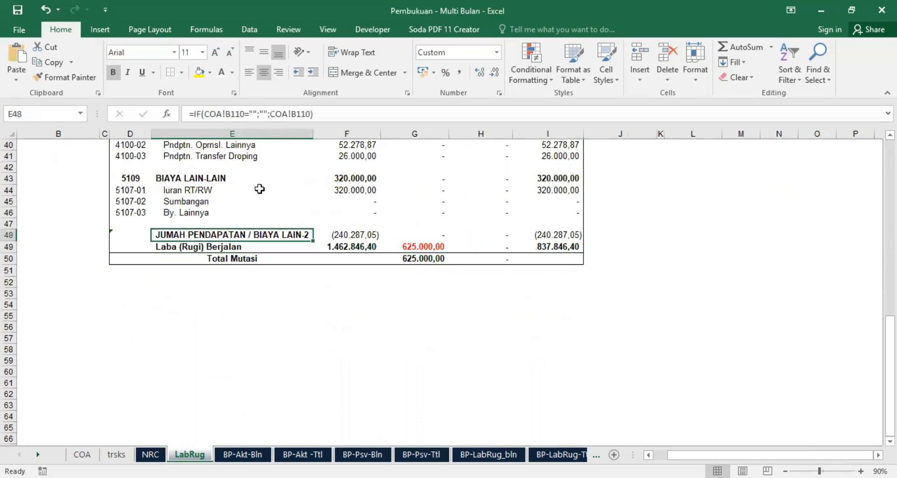
Check the closing accounts on the COA sheet and fill the LabRug sheet's E48 formula down to E49 for Laba (Rugi) Berjalan
left_click(83, 454)
scroll(206, 317, "down", 10)
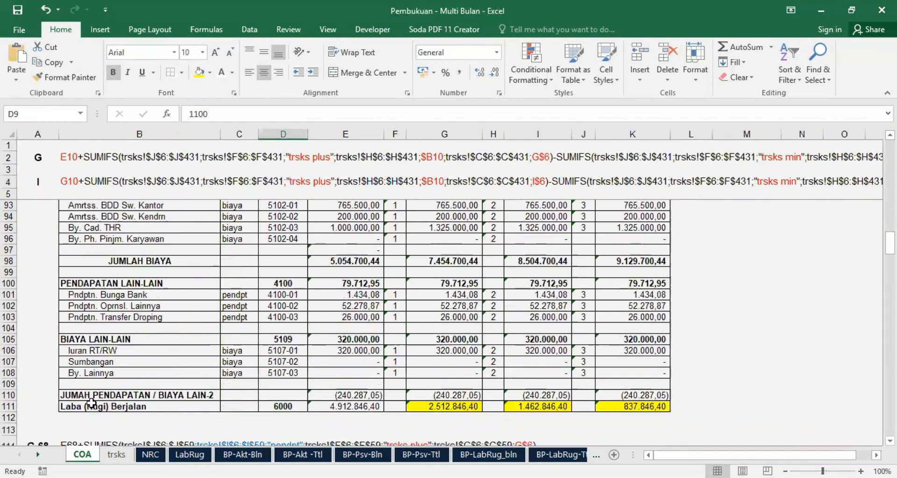
left_click(189, 454)
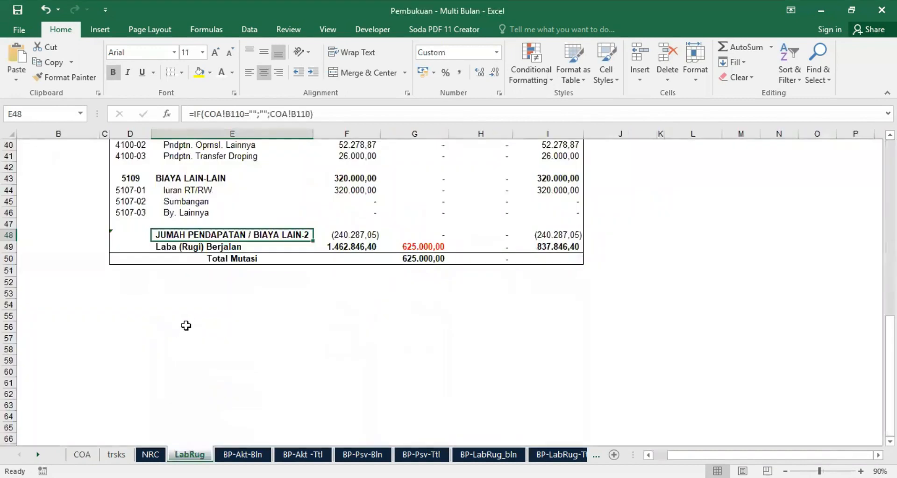
left_click(288, 242)
left_click(284, 235)
left_click_drag(314, 240, 314, 247)
left_click(233, 247)
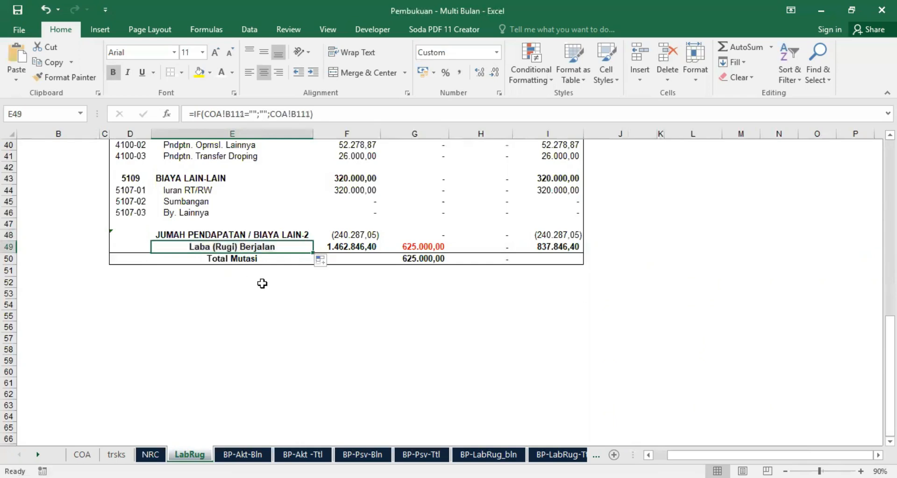
Look over the upper part of the LabRug and NRC sheets and the first two tutorial thumbnail pictures on NRC
scroll(267, 352, "up", 12)
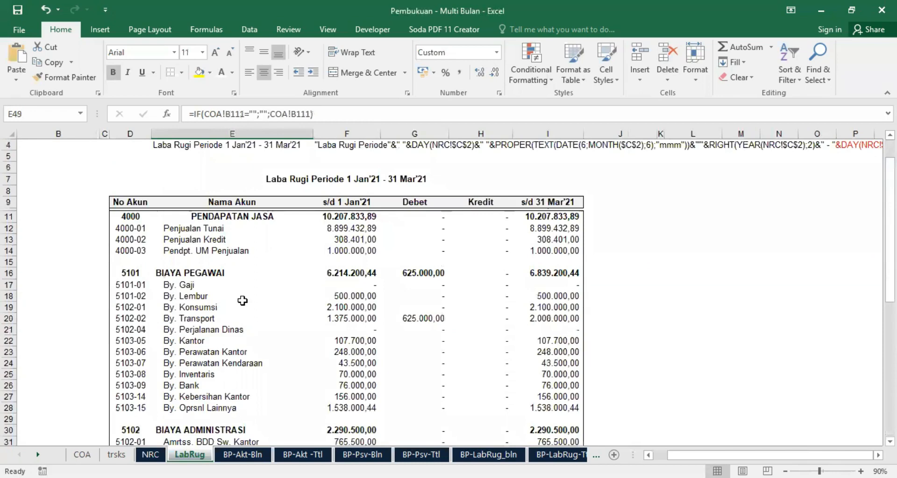
left_click(150, 454)
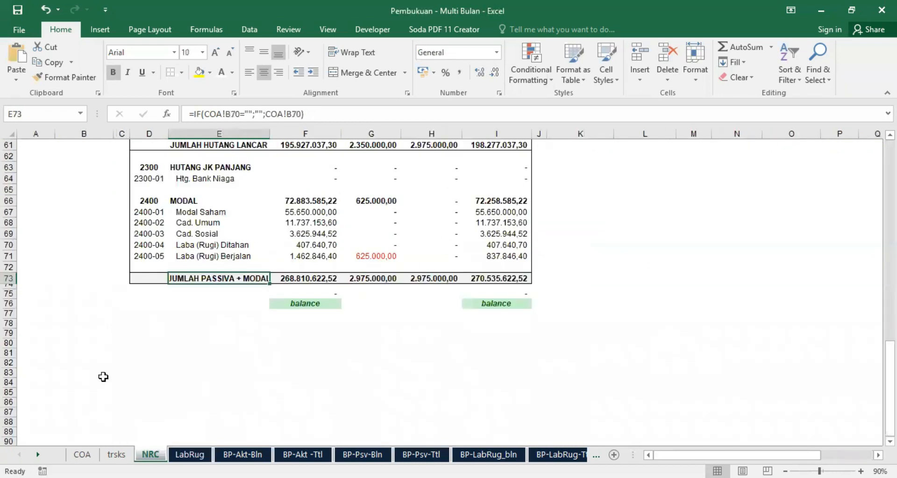
scroll(703, 309, "up", 9)
scroll(707, 294, "up", 11)
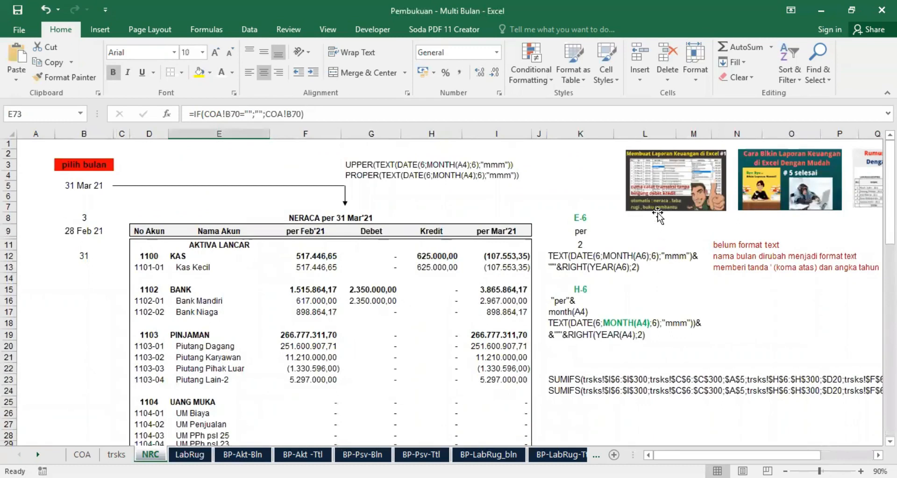
left_click(663, 177)
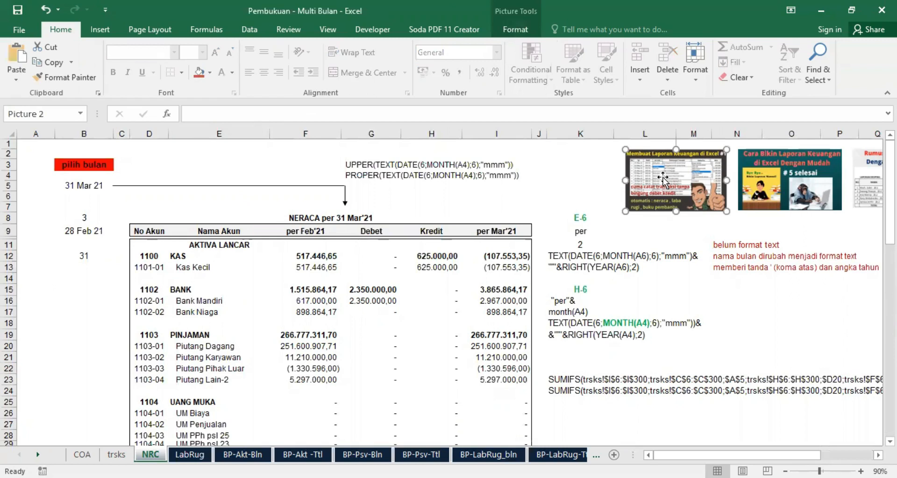
left_click(801, 184)
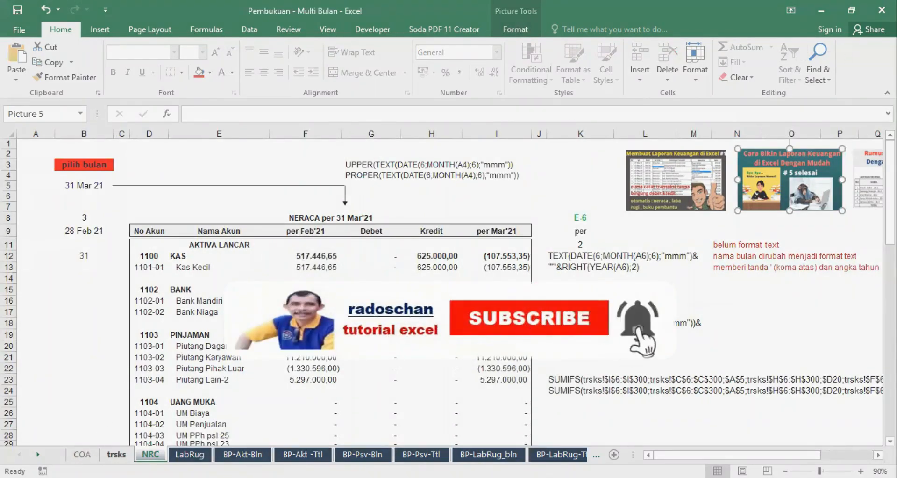
Compare the account layouts of the LabRug, COA and NRC sheets, viewing COA from its first accounts
left_click(189, 454)
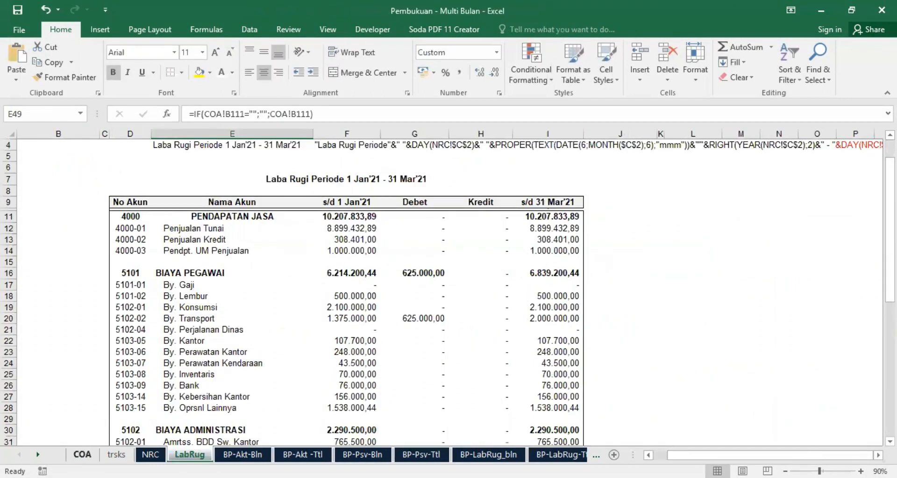
left_click(81, 454)
scroll(430, 331, "up", 20)
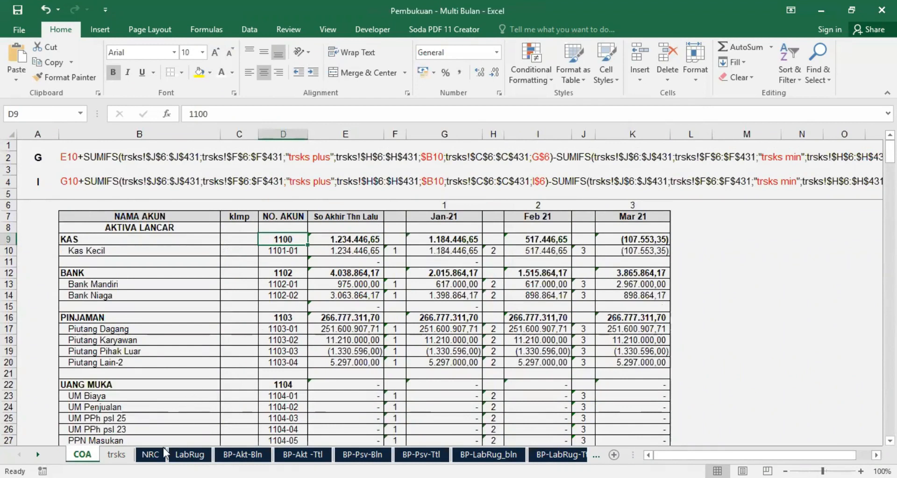
left_click(151, 454)
left_click(82, 454)
Set the report month in B5 of the NRC sheet to 31 Jan 21 and inspect the previous-period heading formula in F9
left_click(150, 454)
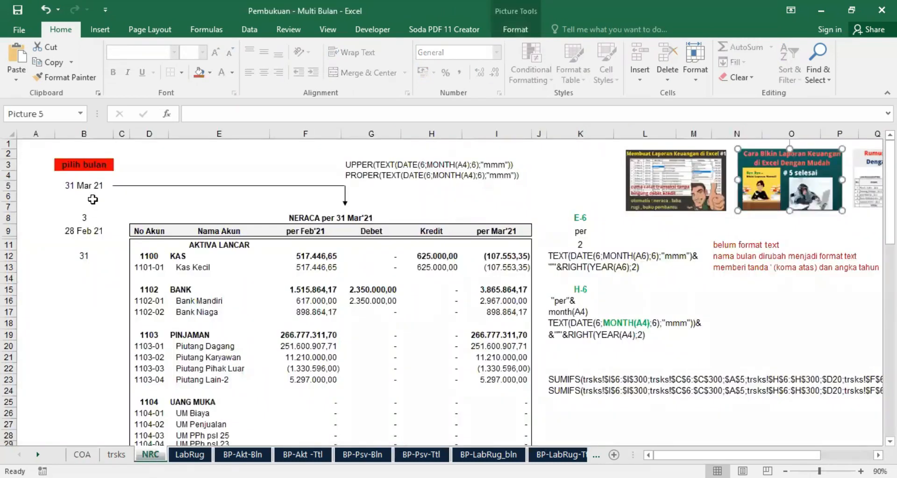
left_click(81, 185)
left_click(119, 186)
scroll(120, 226, "up", 2)
left_click(97, 197)
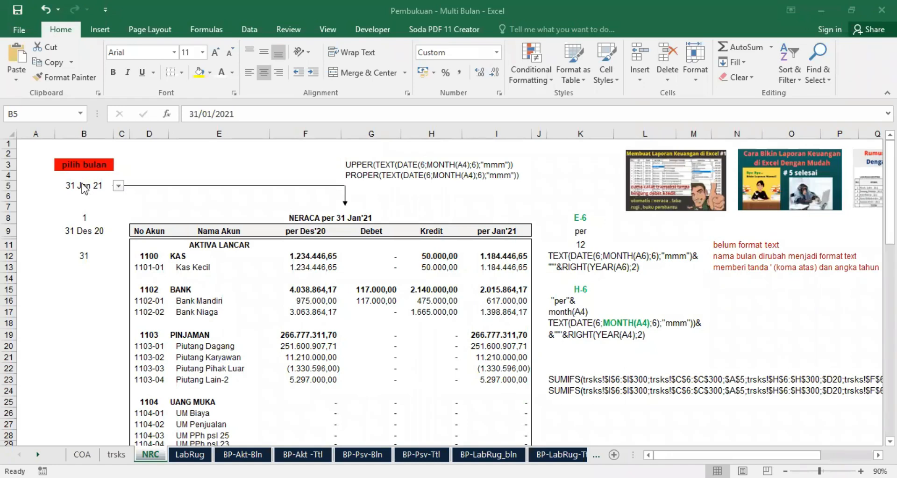
left_click(316, 231)
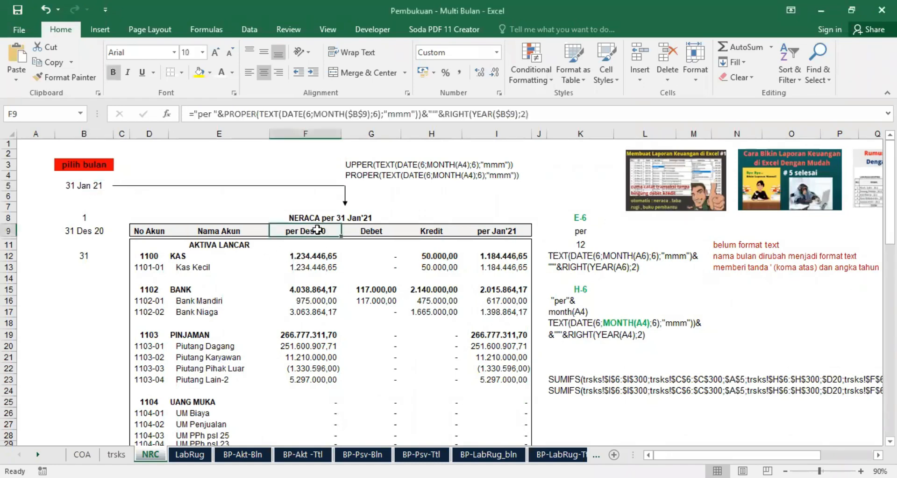
Set the report month in B5 of the NRC sheet to 28 Feb 21
left_click(87, 184)
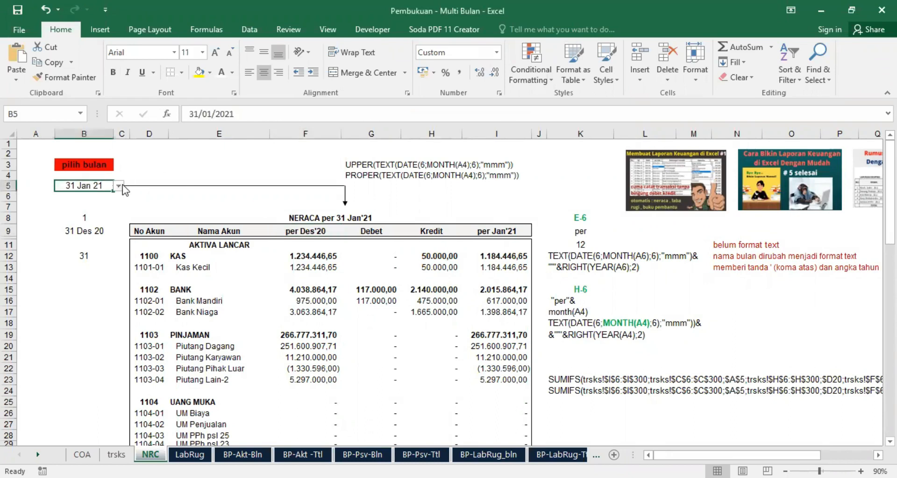
left_click(119, 186)
left_click(100, 201)
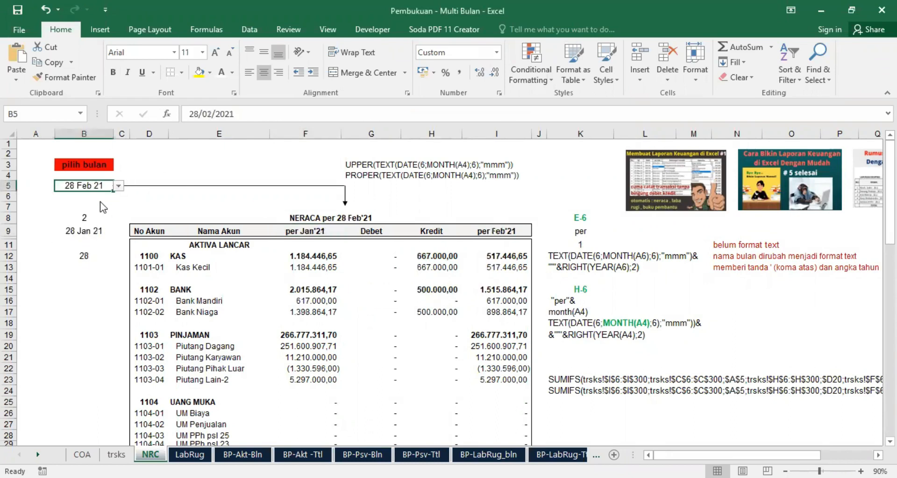
Inspect the NRC period heading formulas in I9 and F9 and the So Akhir Thn Lalu balance column on the COA sheet
left_click(496, 230)
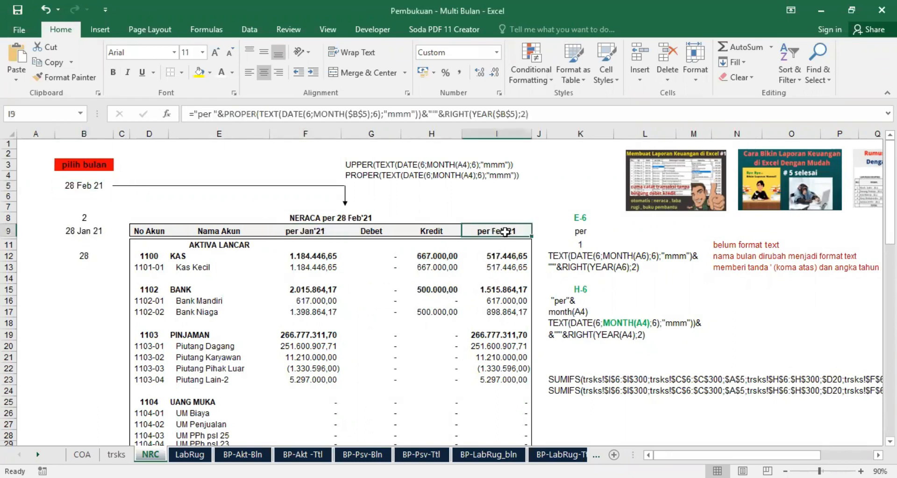
left_click(303, 229)
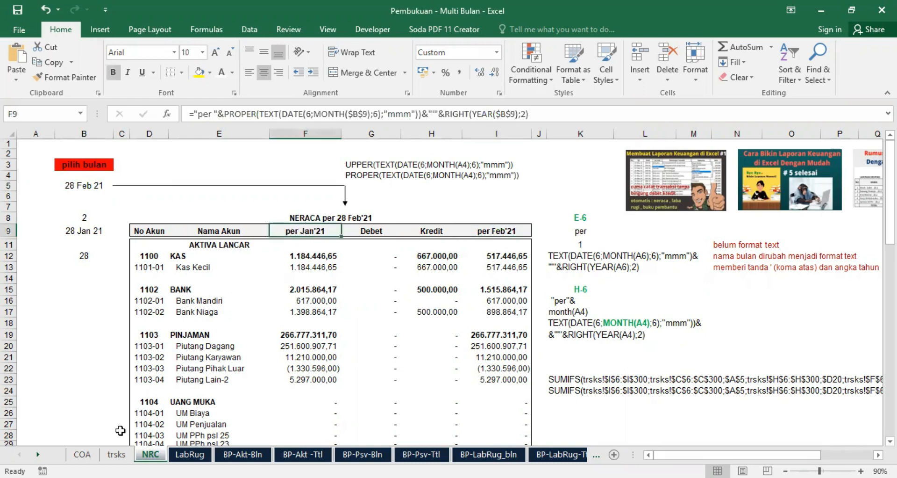
left_click(83, 454)
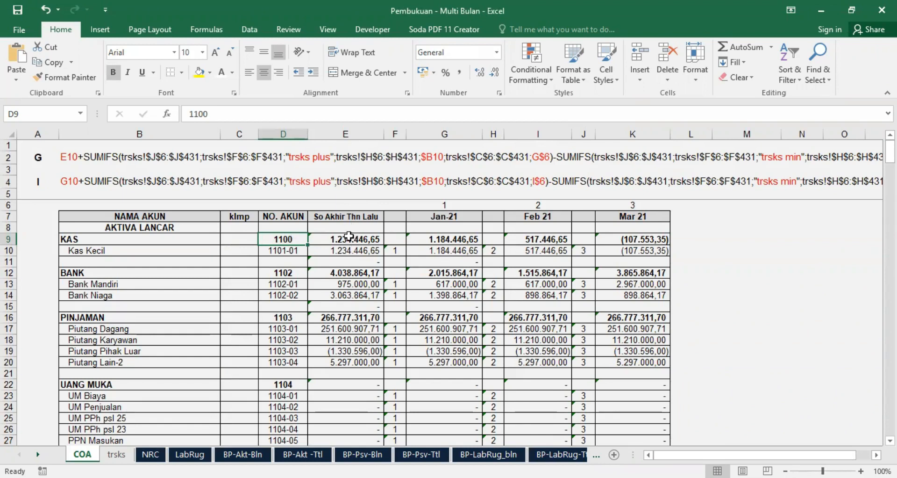
left_click(348, 133)
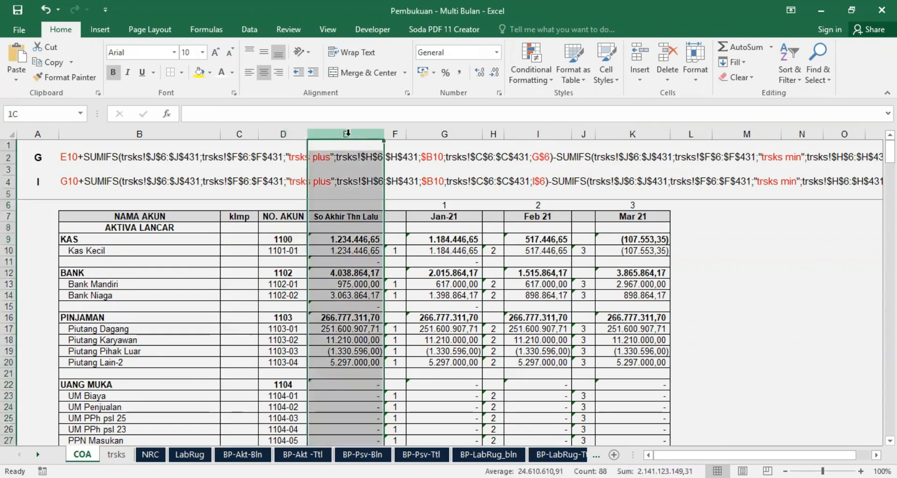
left_click(344, 248)
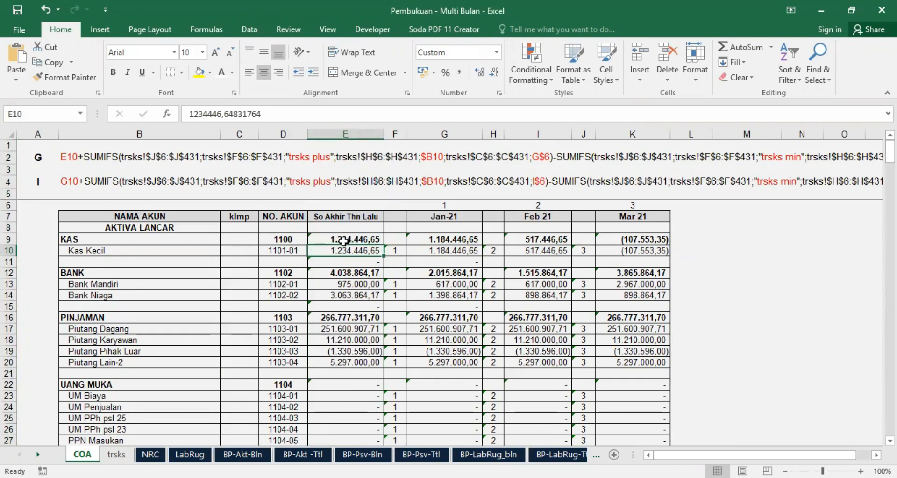
left_click(341, 237)
left_click(151, 454)
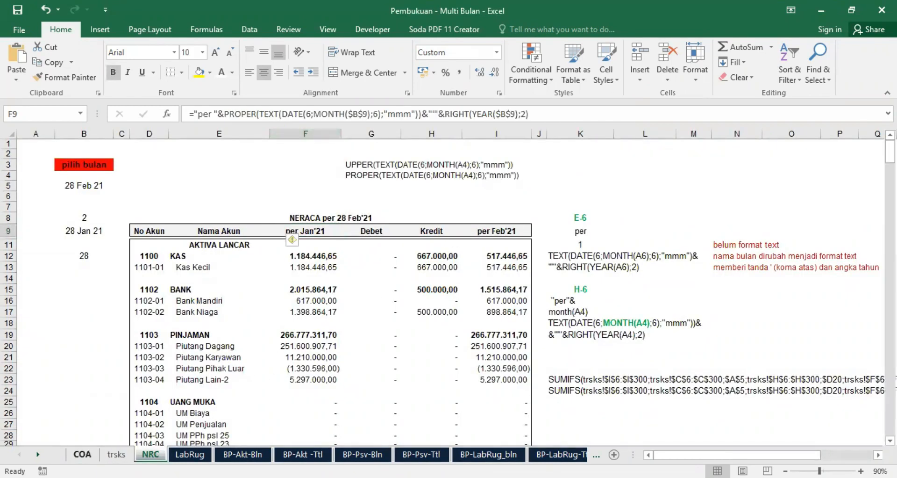
left_click(96, 454)
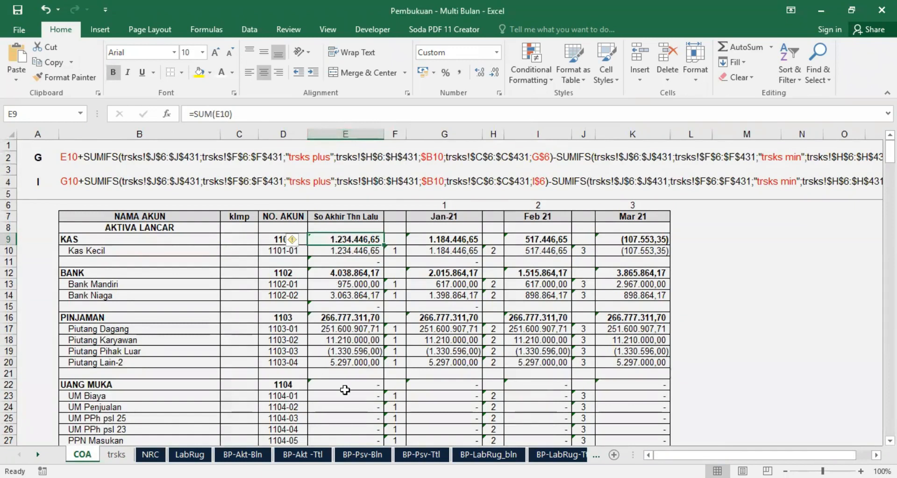
Inspect the January and February headings in row 7 of COA, the month-number formula in G6 and the Kas Kecil formula in G10
left_click(444, 216)
left_click(537, 216)
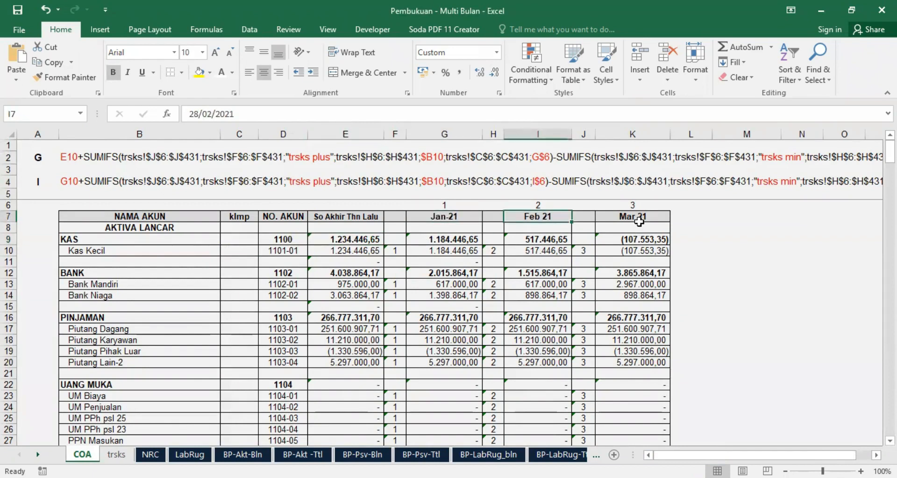
left_click(440, 246)
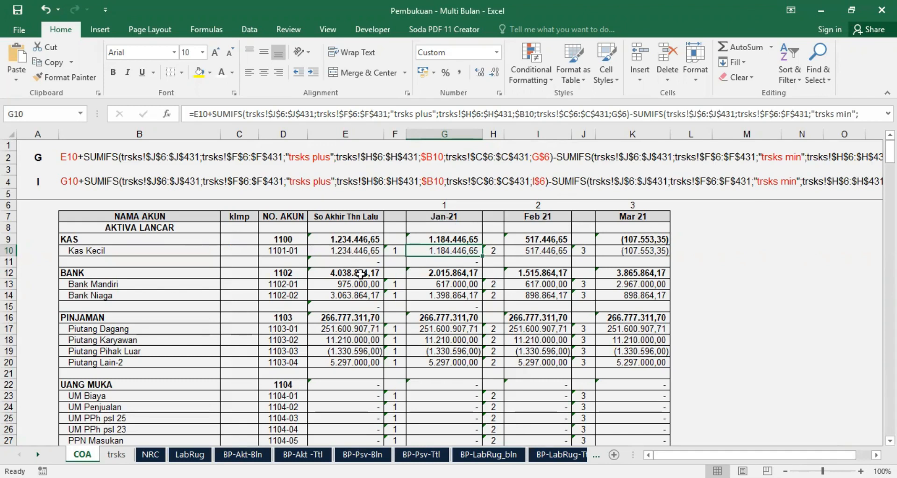
left_click(441, 202)
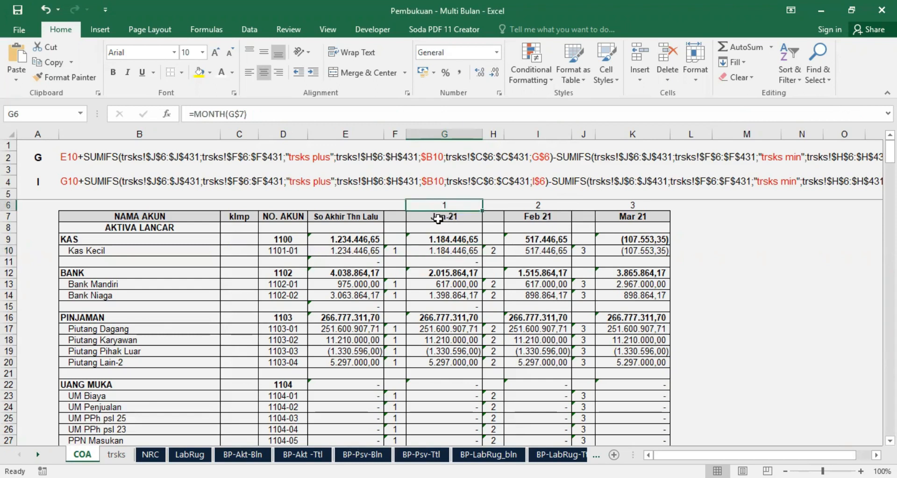
left_click(445, 217)
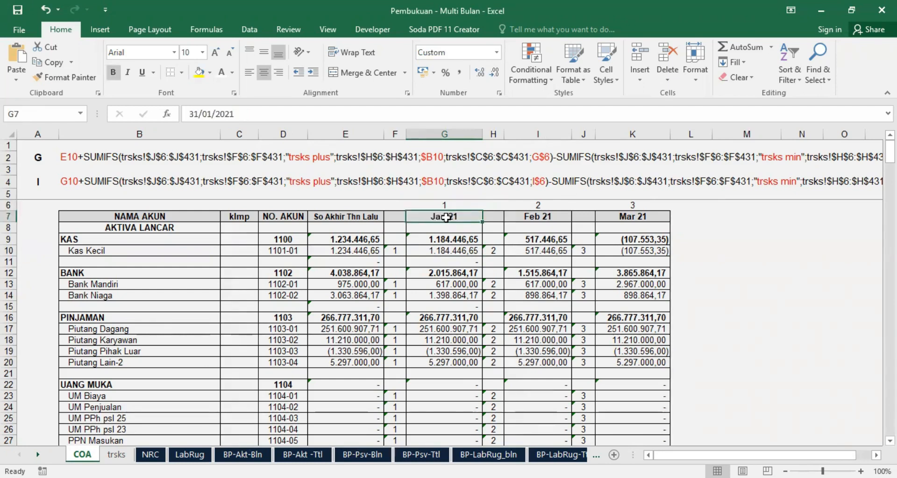
left_click(539, 218)
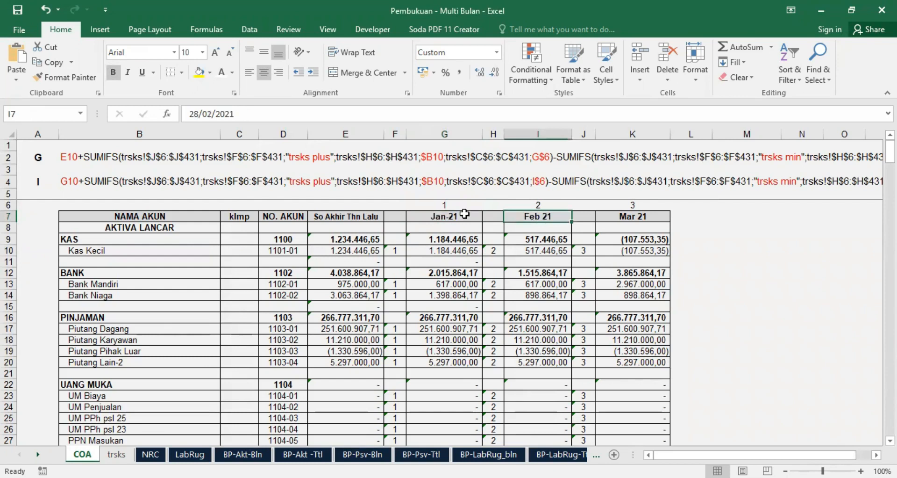
Format the January heading date in G7 of COA with the custom number format mmm-yy
left_click(443, 216)
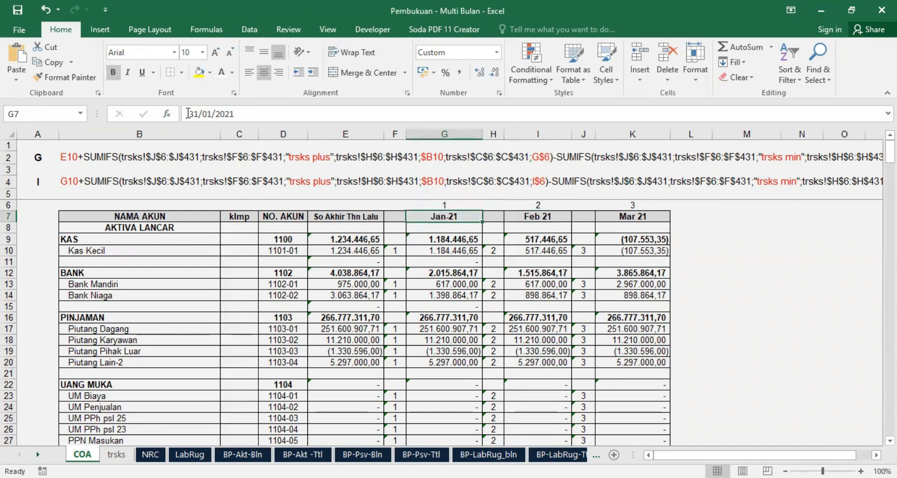
left_click_drag(188, 114, 234, 113)
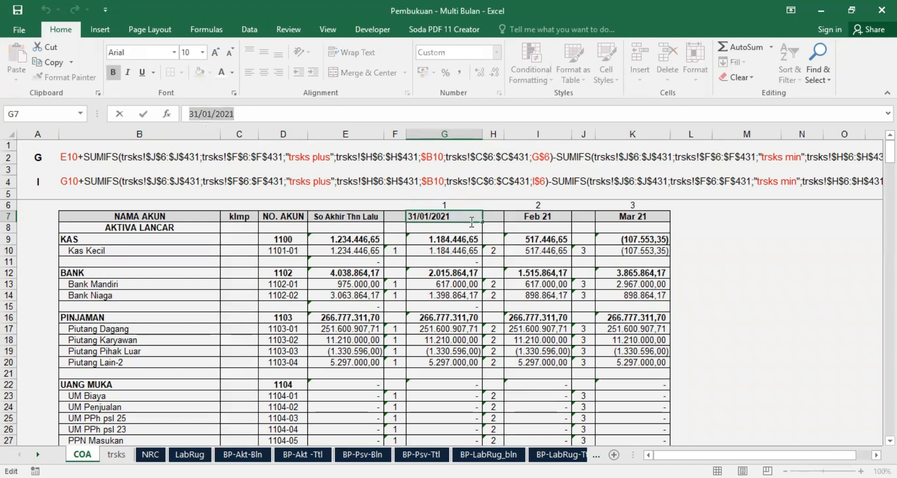
left_click(436, 216)
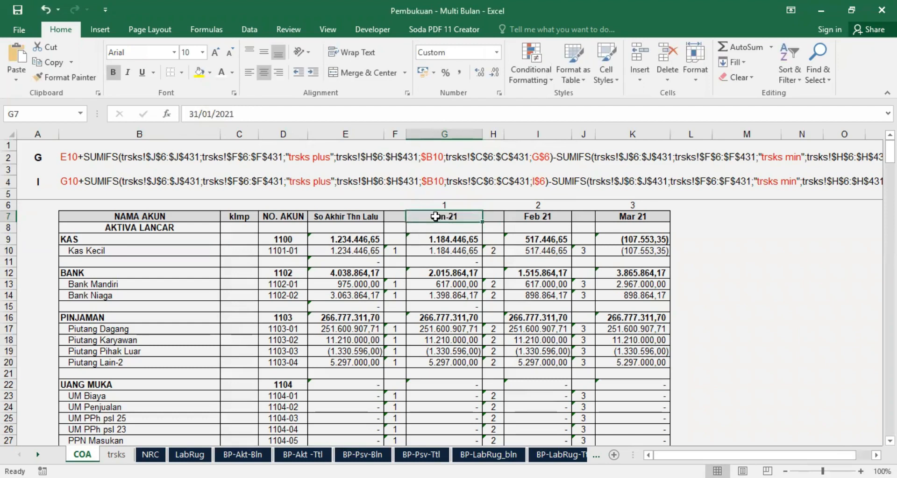
right_click(435, 216)
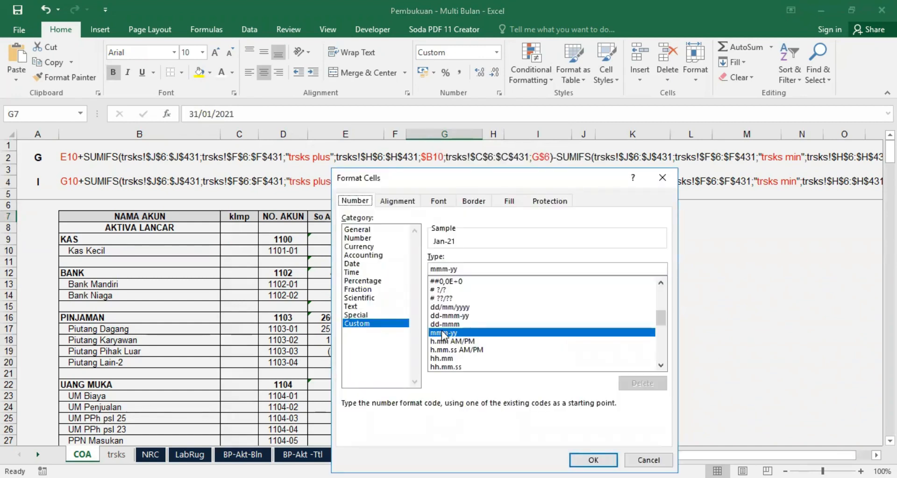
left_click(603, 458)
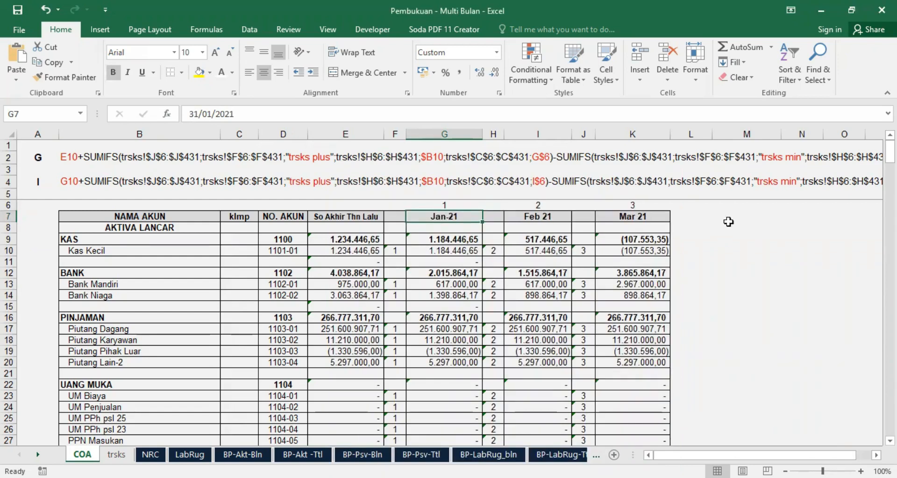
left_click(747, 215)
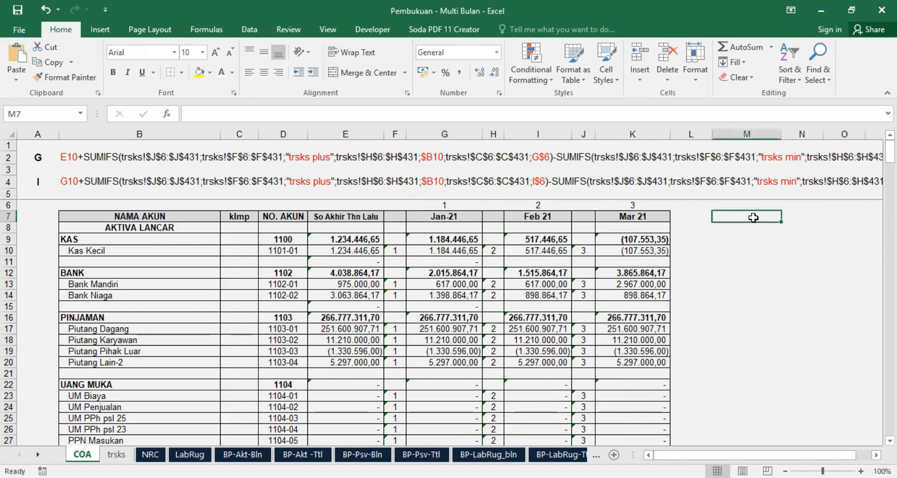
Inspect the month-number formulas in G6 and I6 and the March heading date in K7
left_click(444, 203)
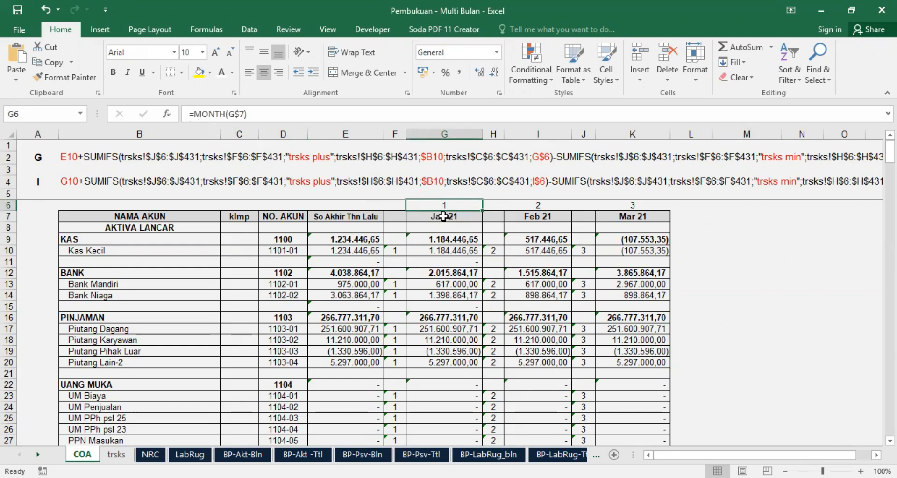
left_click(538, 205)
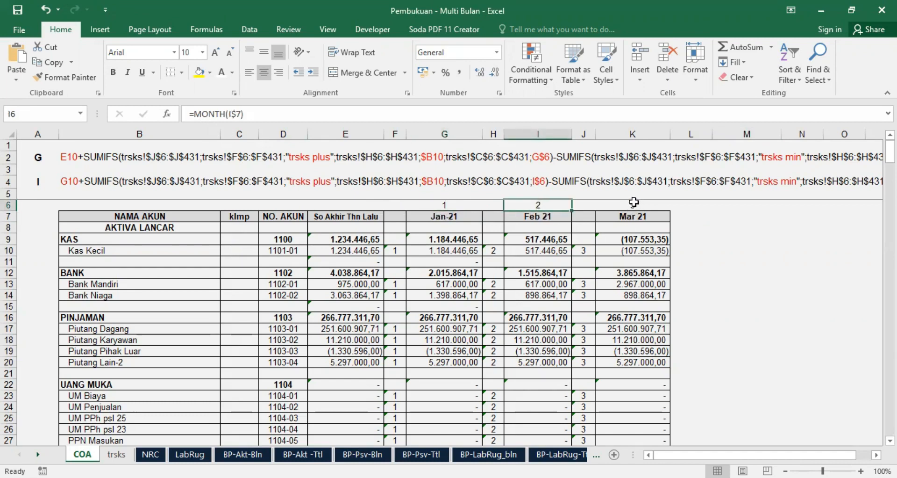
left_click(636, 215)
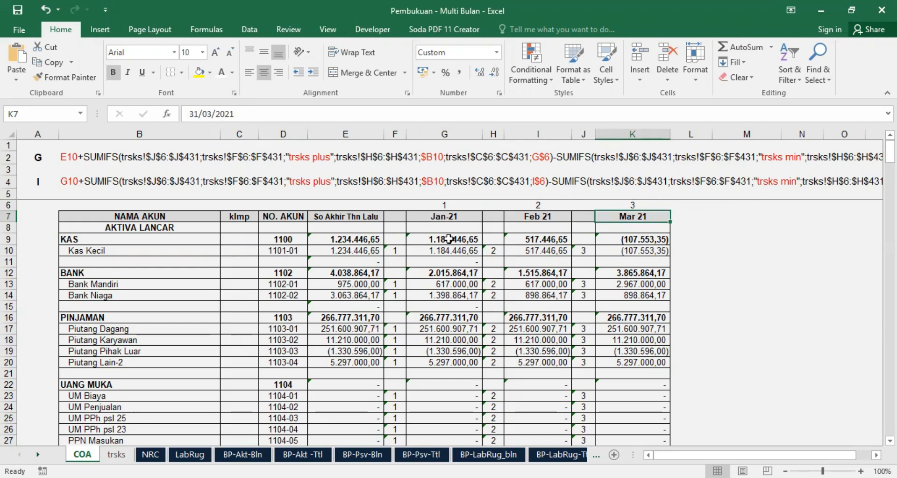
Compare the group rows KAS, BANK, PINJAMAN and UANG MUKA with their detail accounts, inspecting the January formulas in G9 to G20
left_click(71, 239)
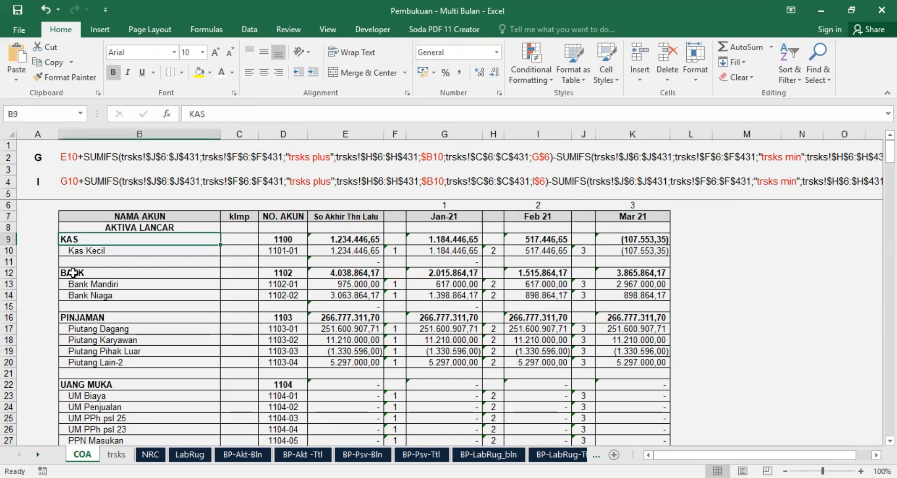
left_click(73, 274)
left_click(80, 319)
left_click(79, 382)
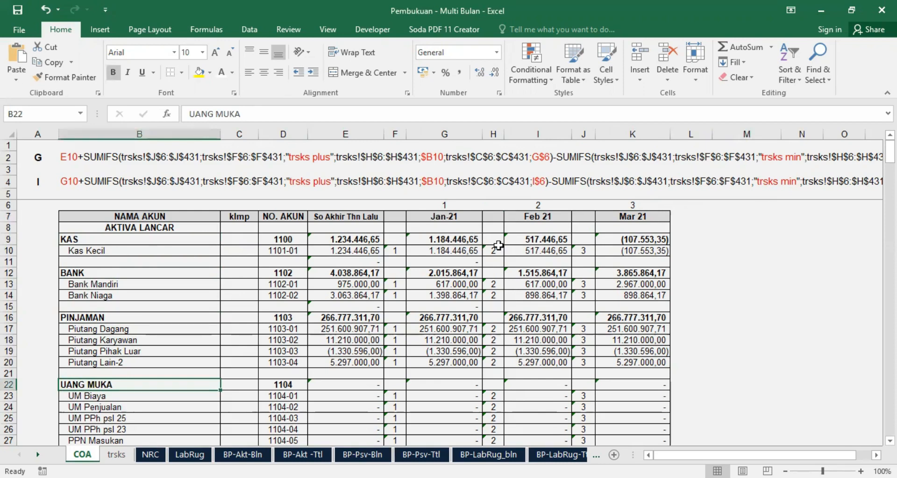
left_click(457, 239)
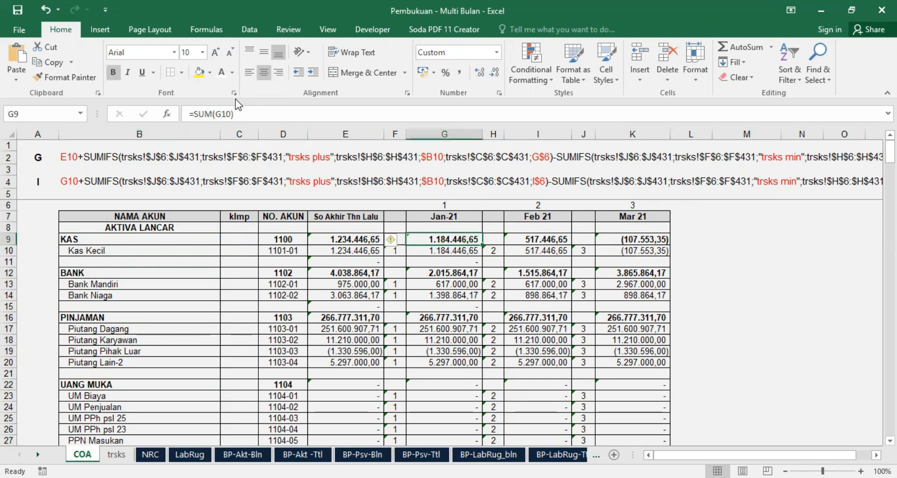
left_click(435, 251)
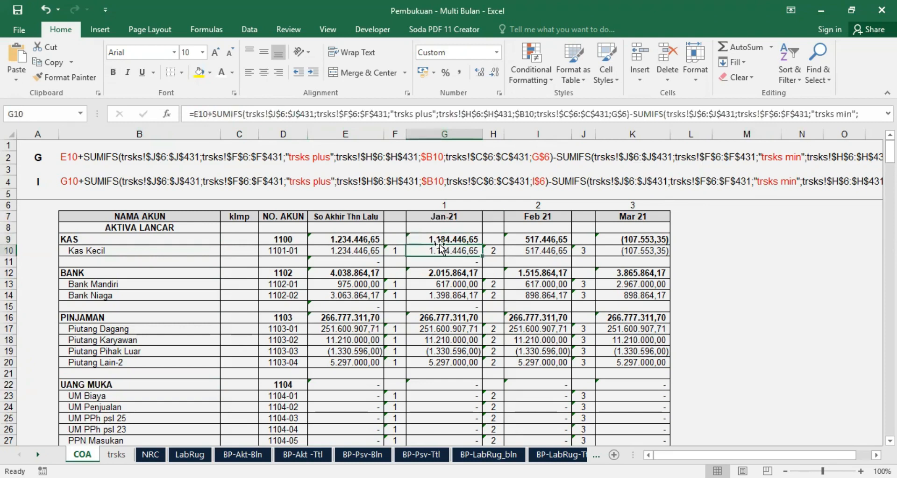
left_click(444, 271)
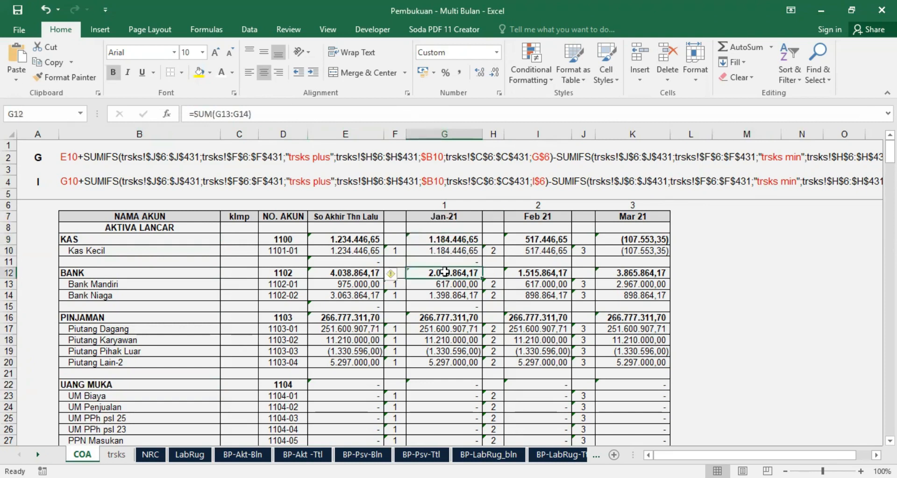
left_click(441, 284)
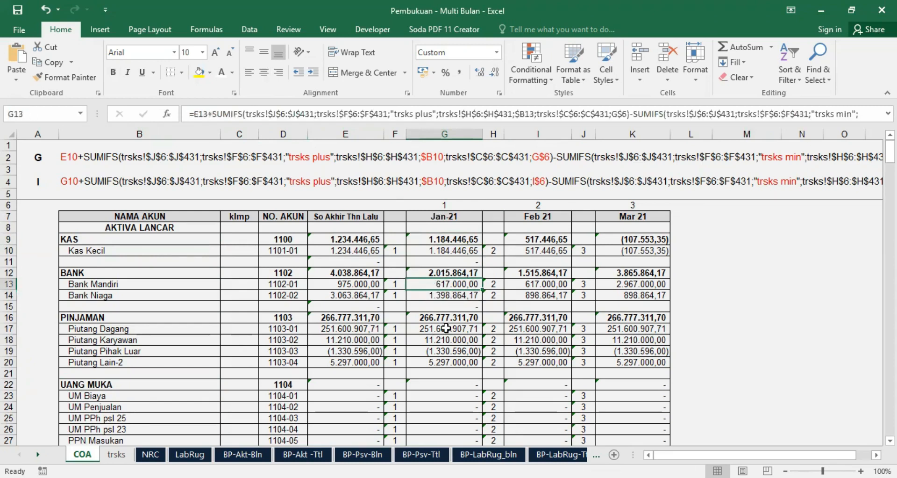
left_click(437, 317)
left_click_drag(443, 330, 439, 361)
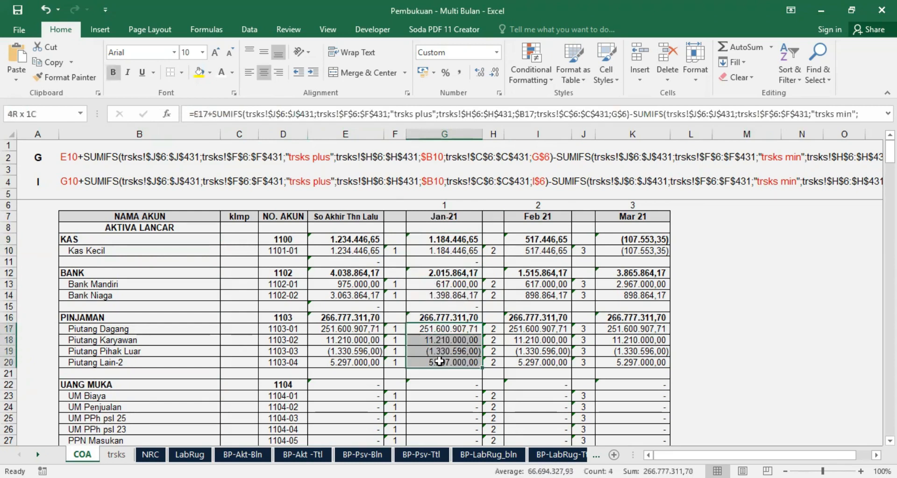
left_click(718, 274)
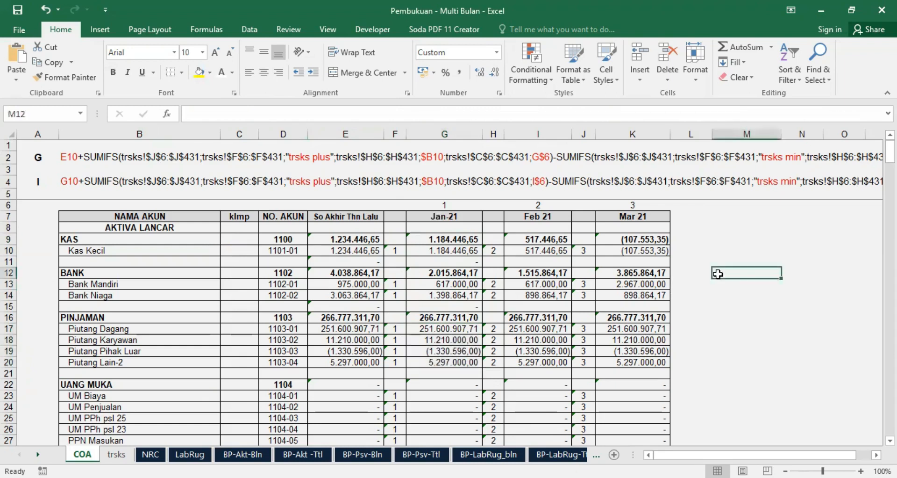
Inspect the Kas Kecil January formula in G10 of COA, and review the transaction columns from No to Nilai on trsks
left_click(445, 252)
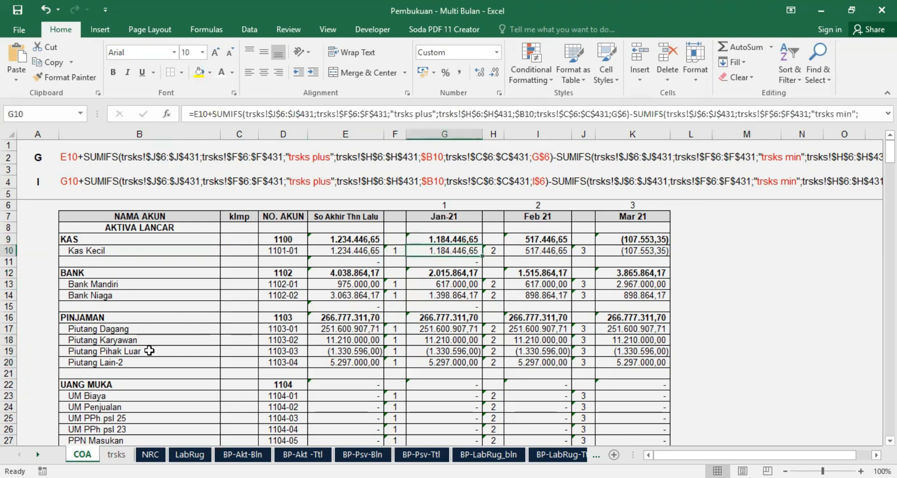
left_click(117, 454)
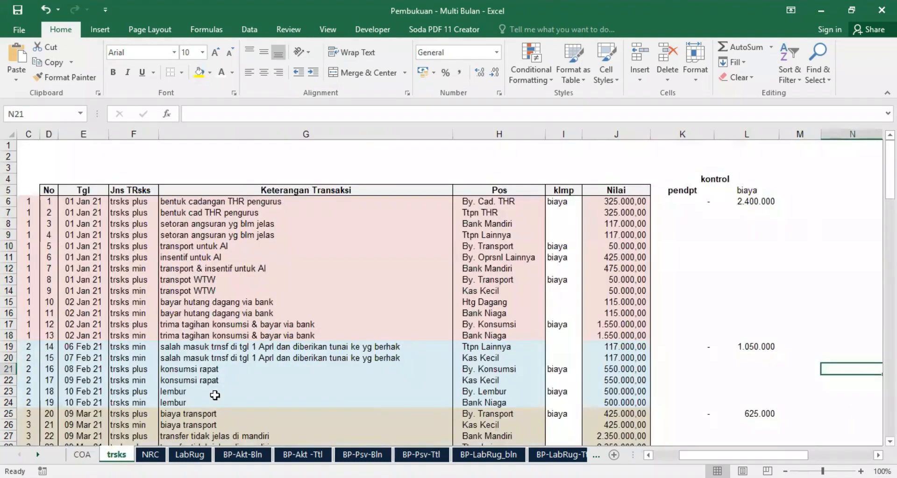
left_click_drag(725, 453, 699, 453)
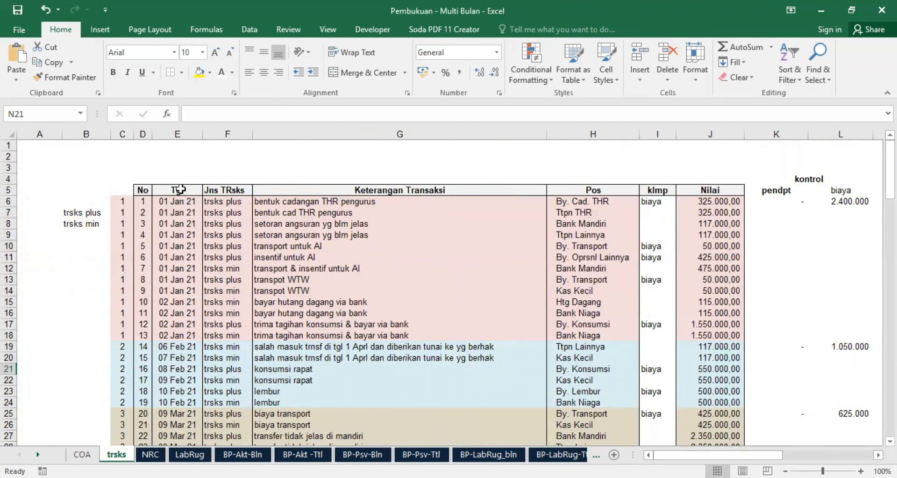
left_click(143, 204)
left_click(178, 192)
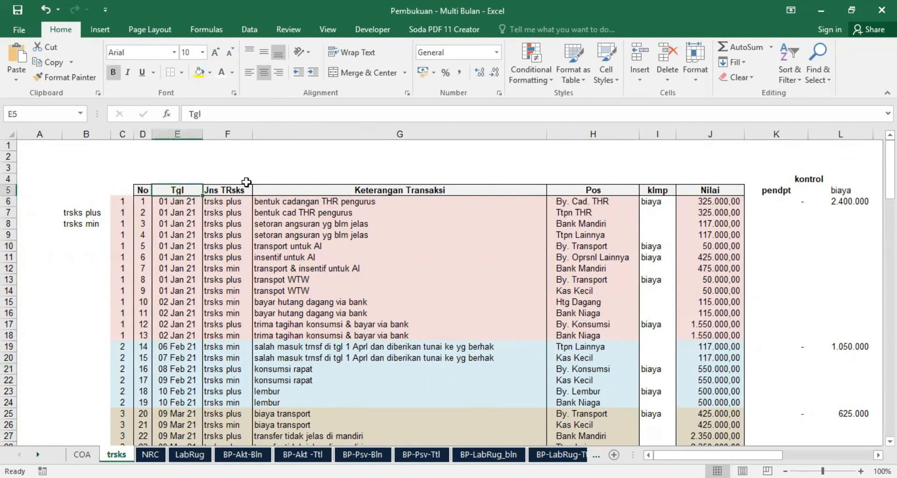
left_click(229, 134)
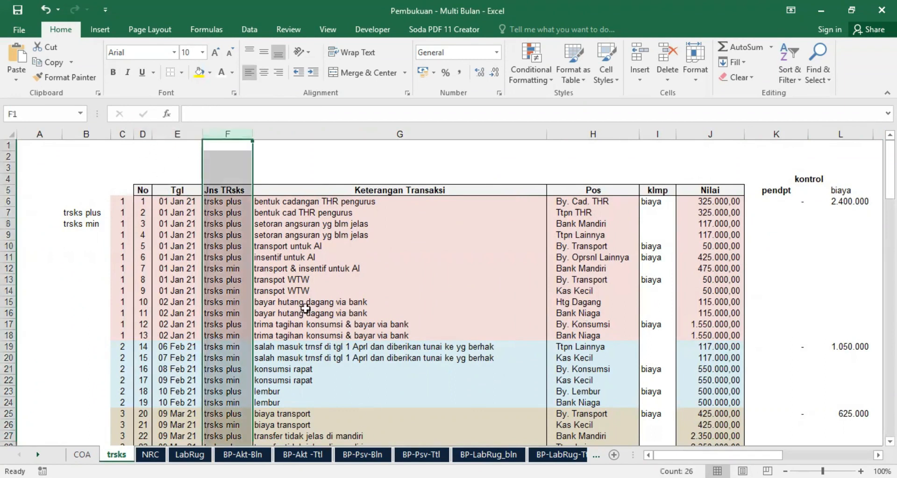
left_click(337, 202)
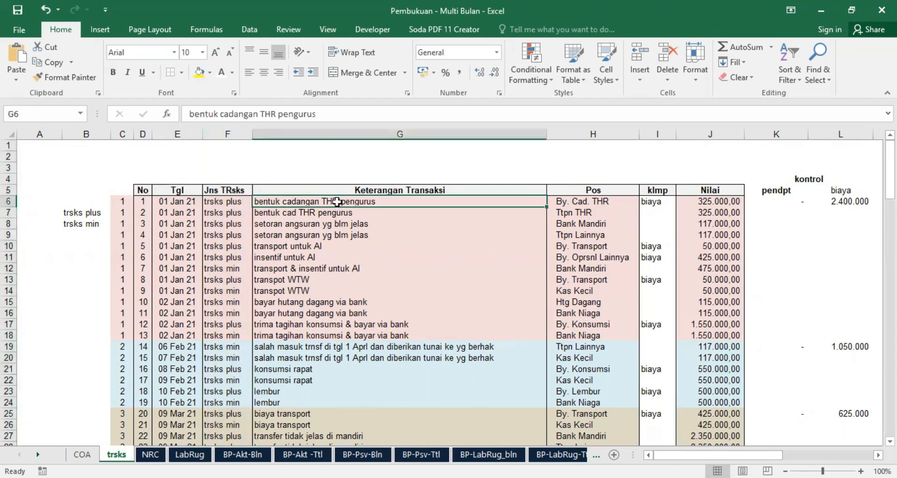
left_click(606, 203)
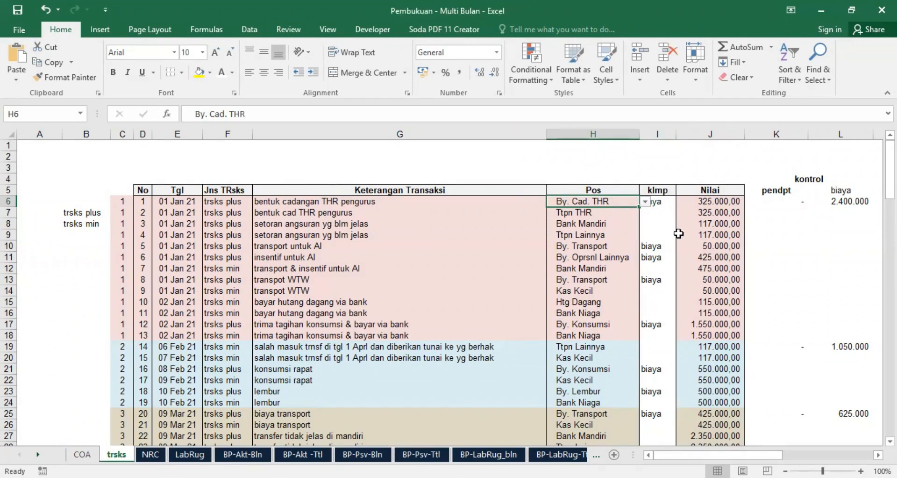
left_click(658, 135)
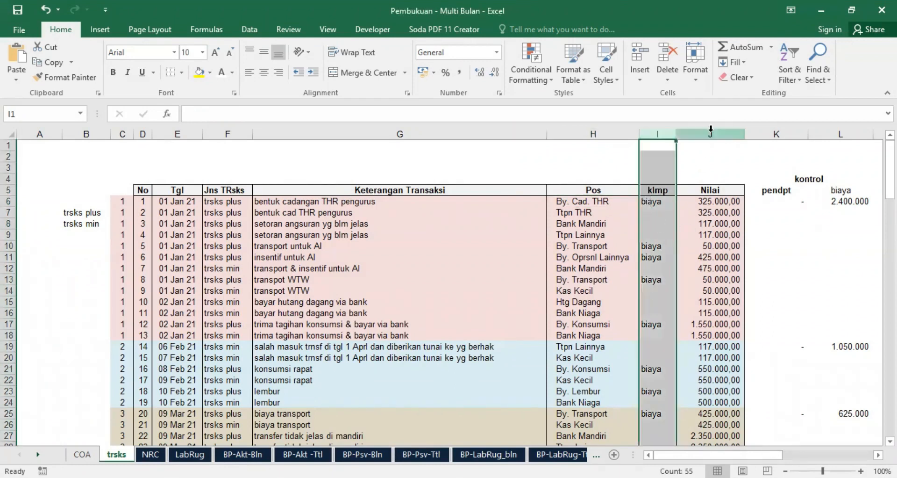
left_click(715, 201)
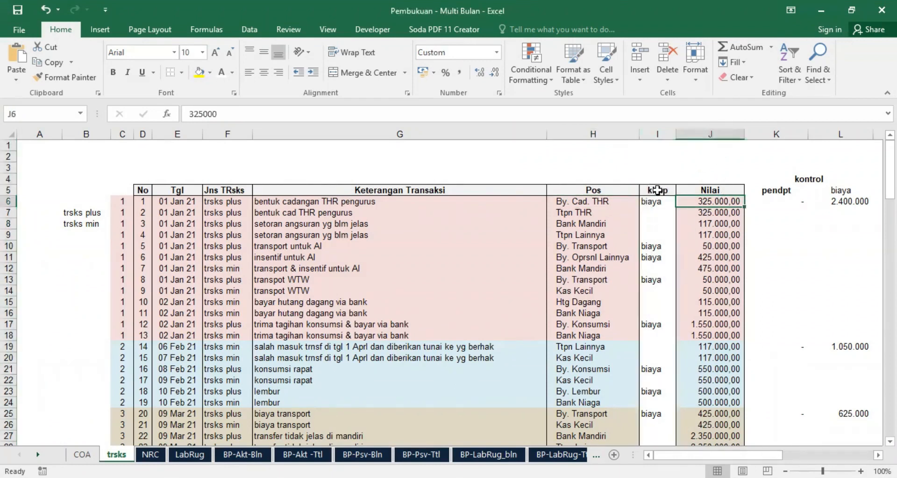
Remove the fill color from the header cells Tgl through Pos (E5:H5) and Nilai (J5) on trsks
left_click_drag(177, 191, 598, 192)
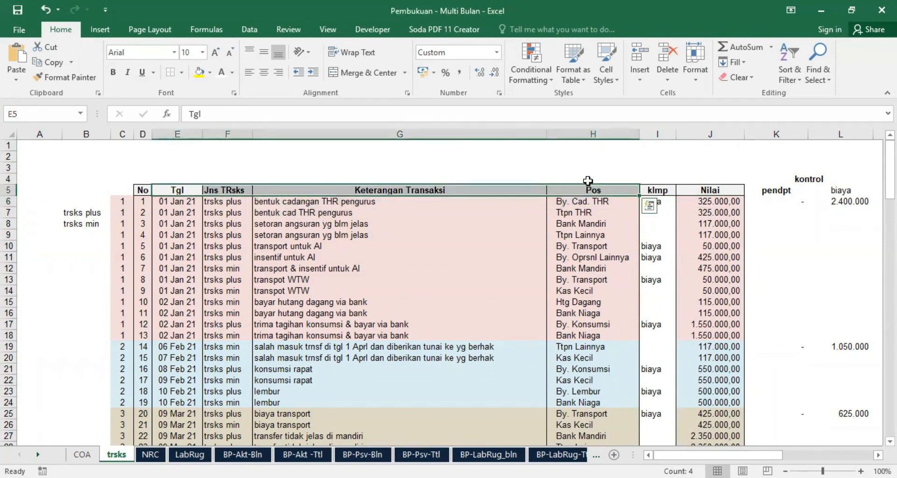
left_click(211, 73)
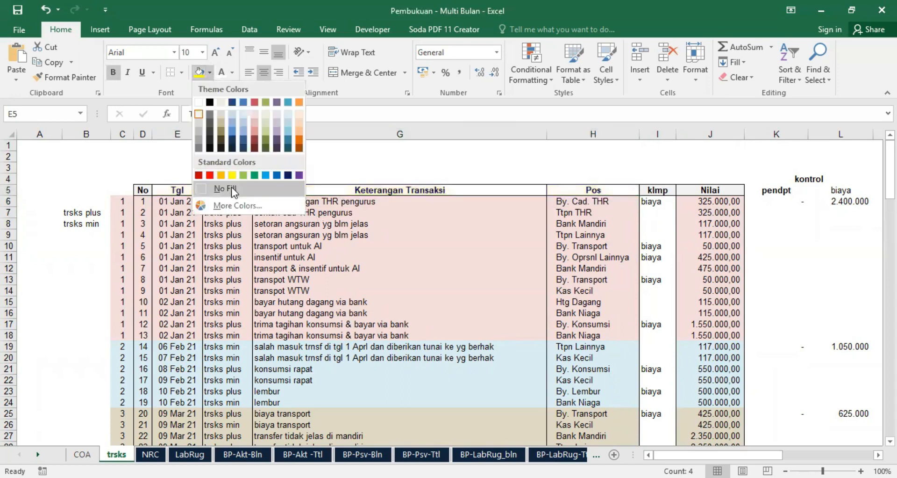
left_click(241, 187)
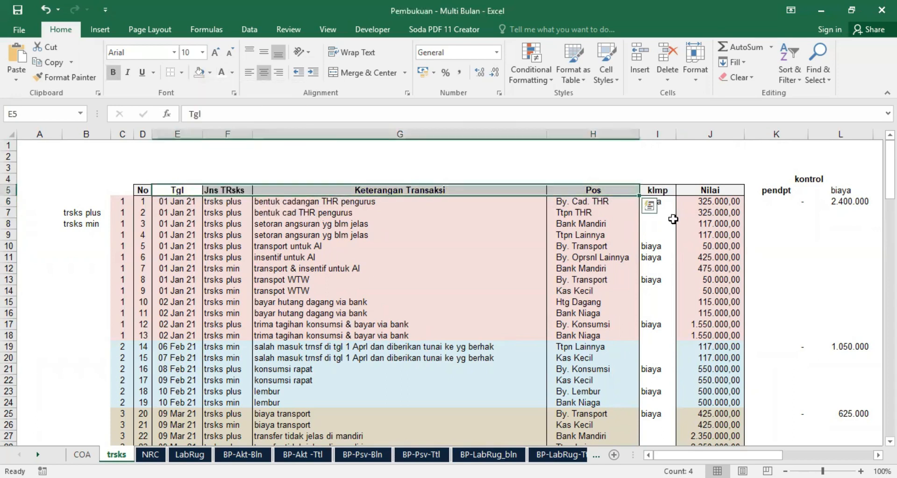
left_click(665, 192)
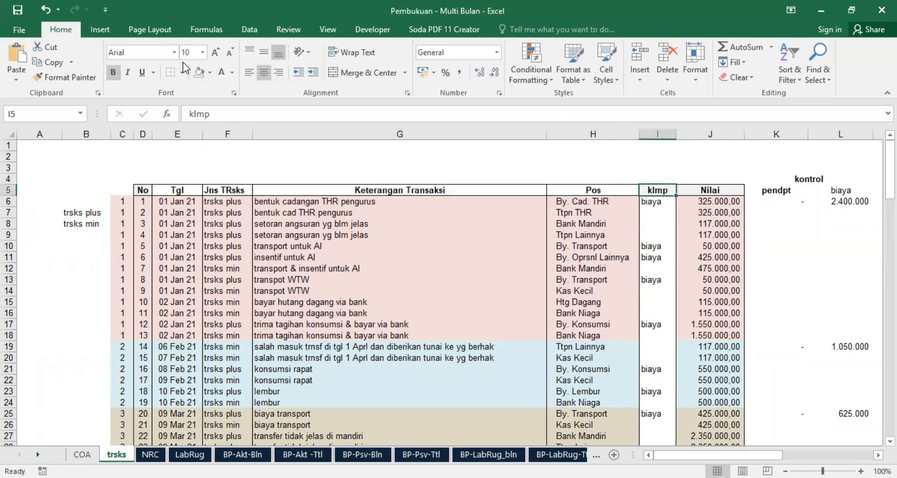
left_click(212, 75)
left_click(694, 213)
left_click(706, 190)
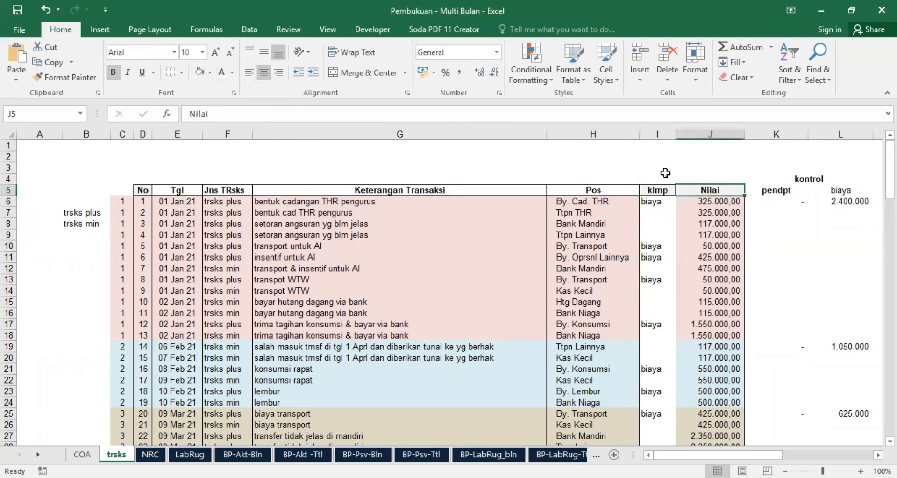
left_click(210, 72)
left_click(634, 159)
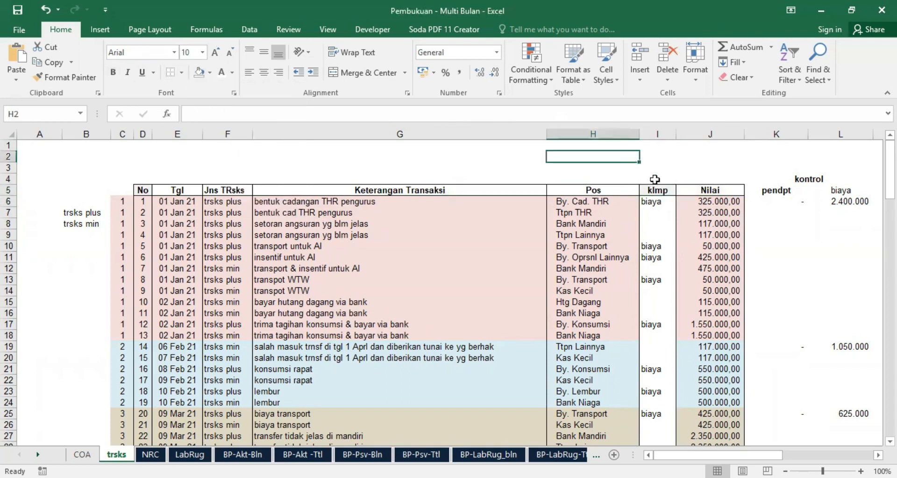
Examine the No and klmp headings, the numbering formula in D6 and the date in E6 of trsks
left_click(143, 190)
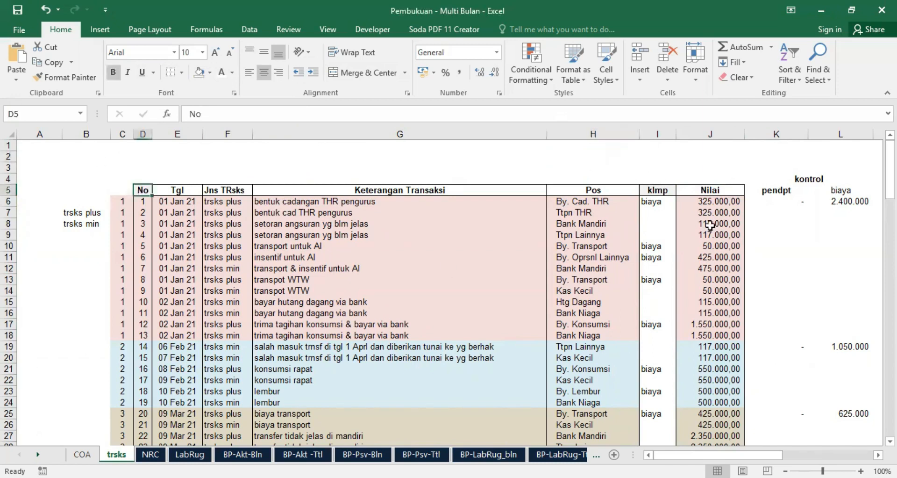
left_click(653, 192)
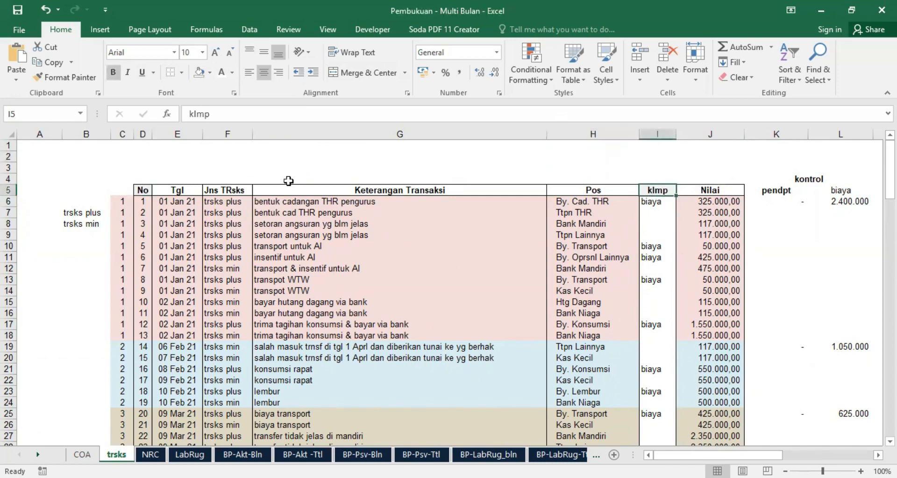
left_click(142, 201)
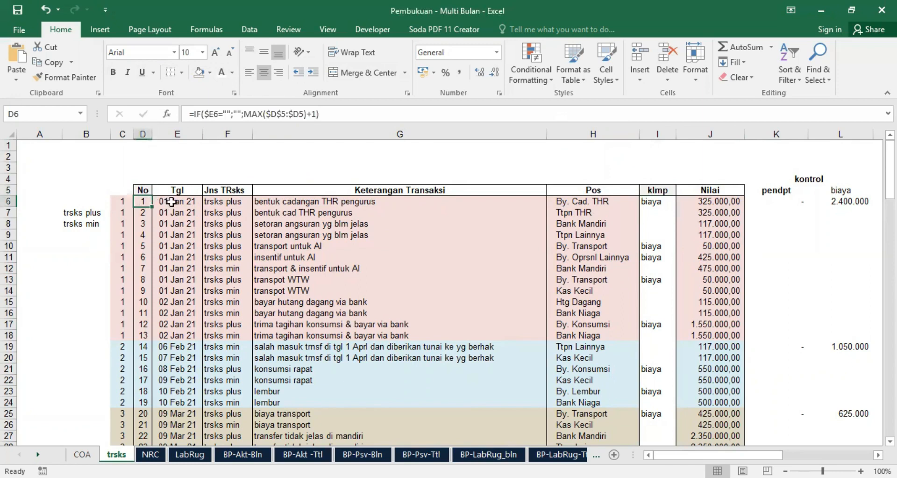
key("Right")
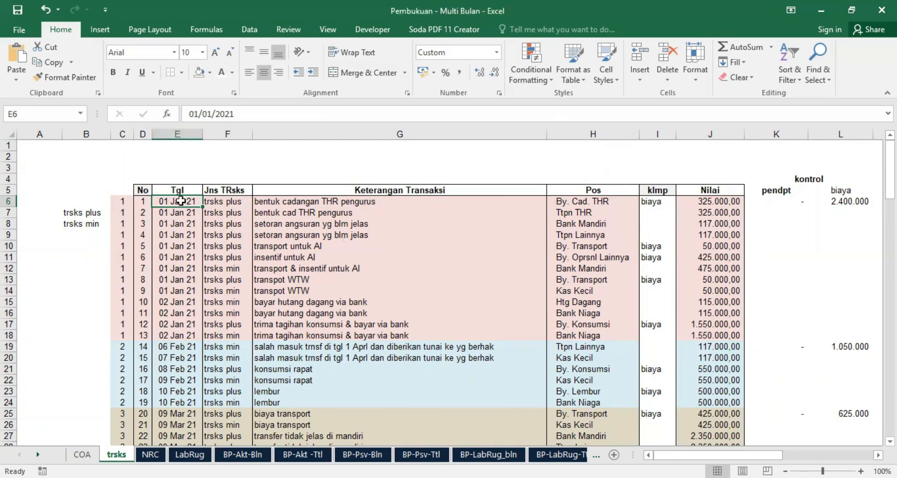
Inspect the month-number formula in C6 of trsks against the Tgl date, and review helper column C alongside columns F and K
left_click(119, 202)
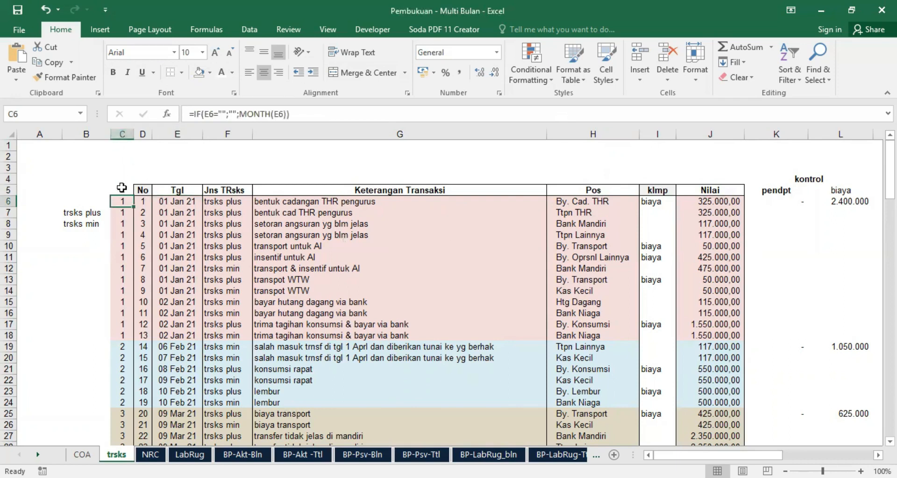
left_click(176, 200)
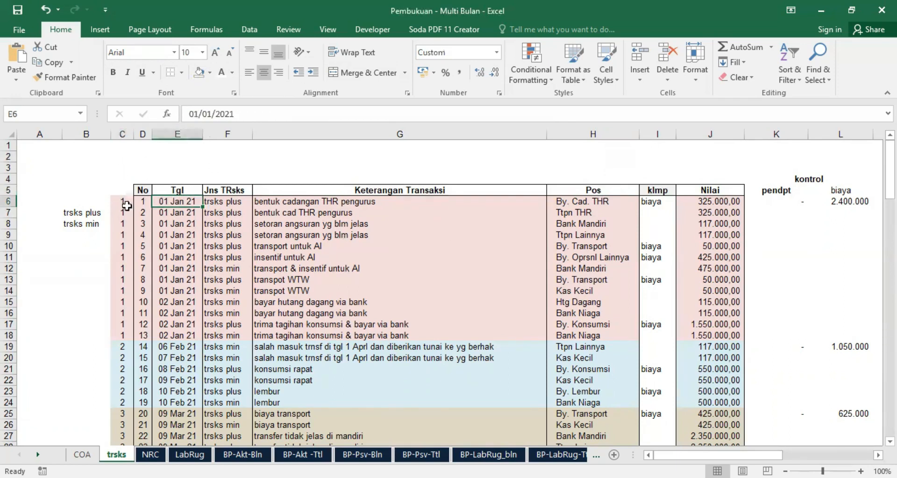
left_click(122, 134)
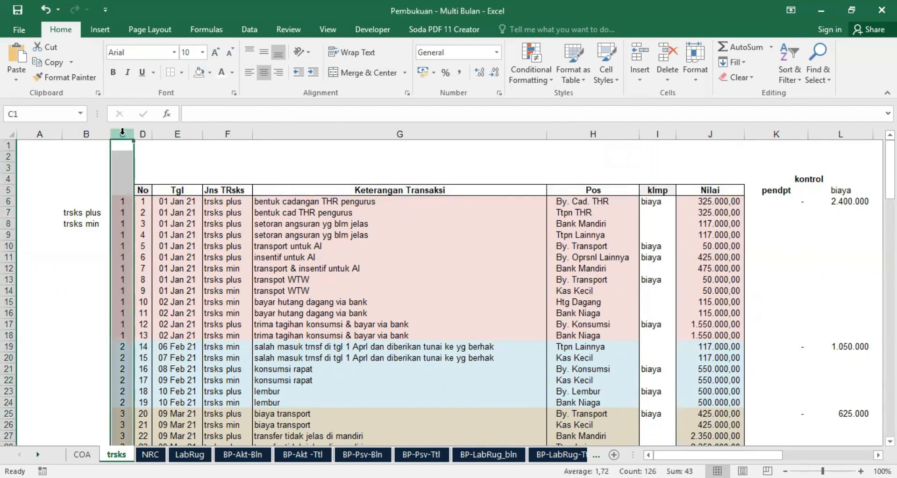
left_click(218, 132)
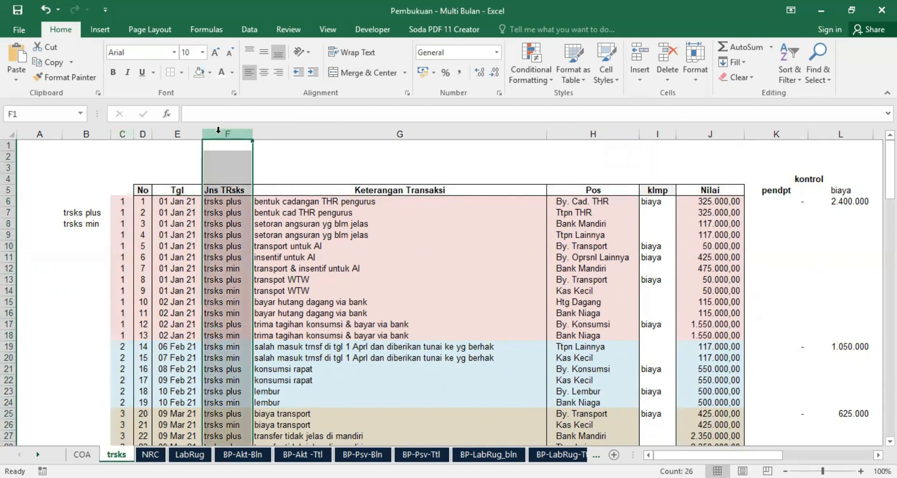
left_click(777, 134)
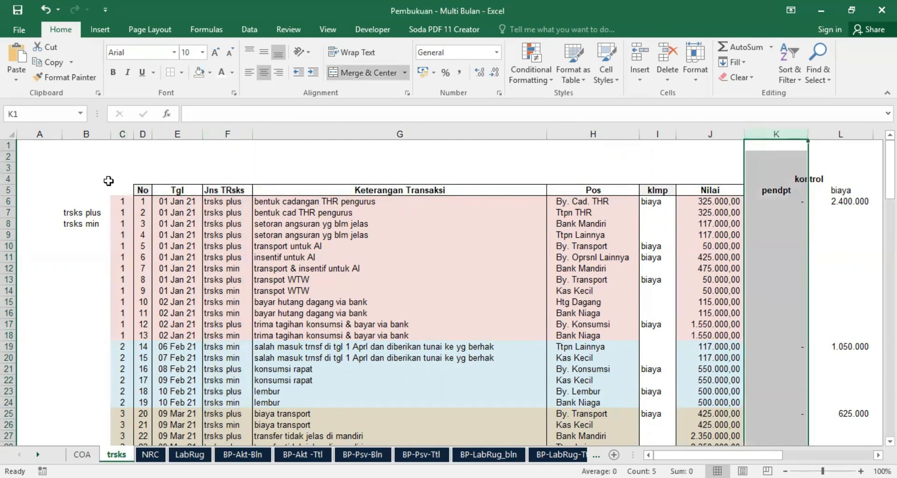
left_click(119, 134)
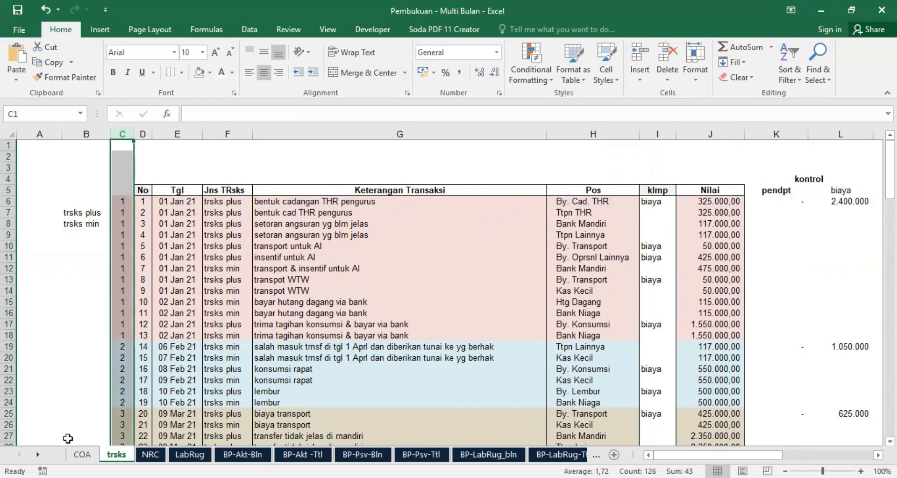
Review the pendpt and biaya group labels of the income and expense accounts in COA, from PENDAPATAN JASA down to BIAYA LAIN-LAIN
left_click(82, 454)
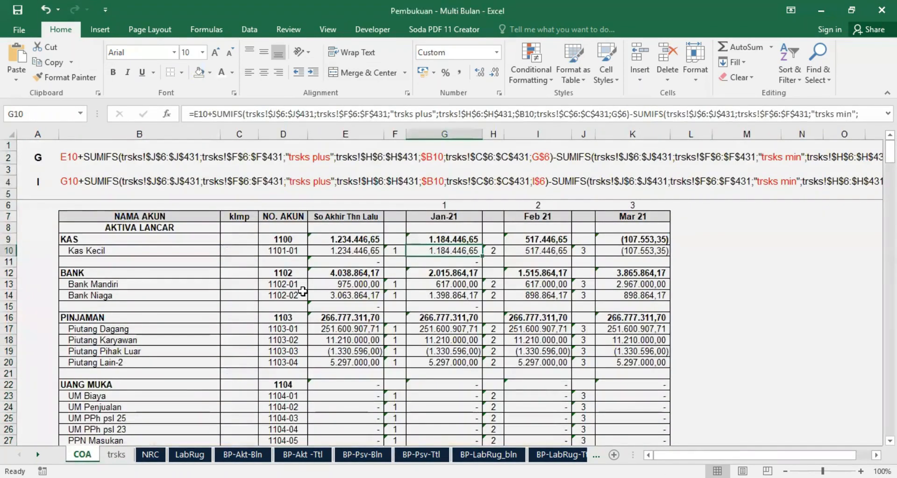
scroll(302, 291, "down", 3)
scroll(302, 291, "down", 18)
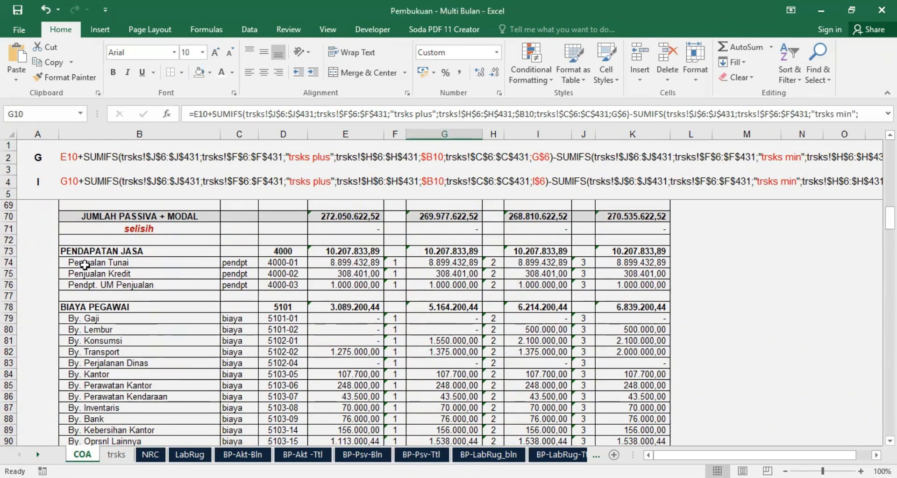
left_click(233, 262)
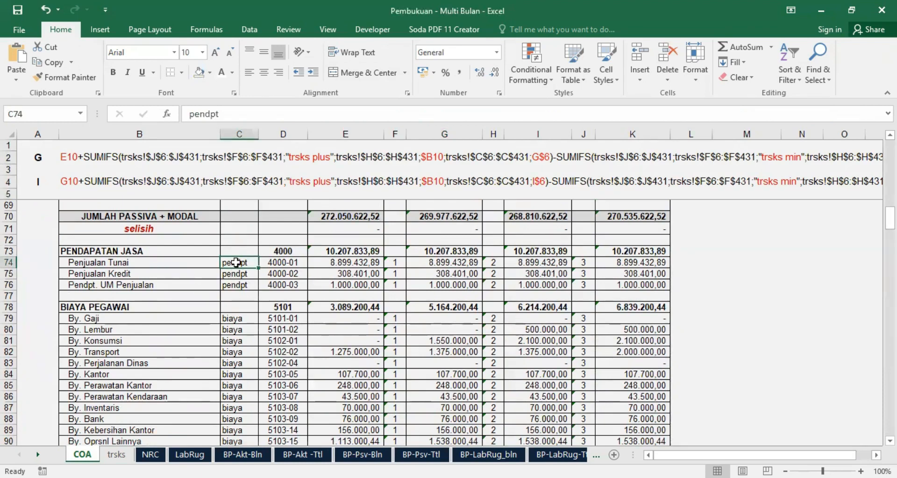
left_click(89, 319)
scroll(233, 261, "down", 9)
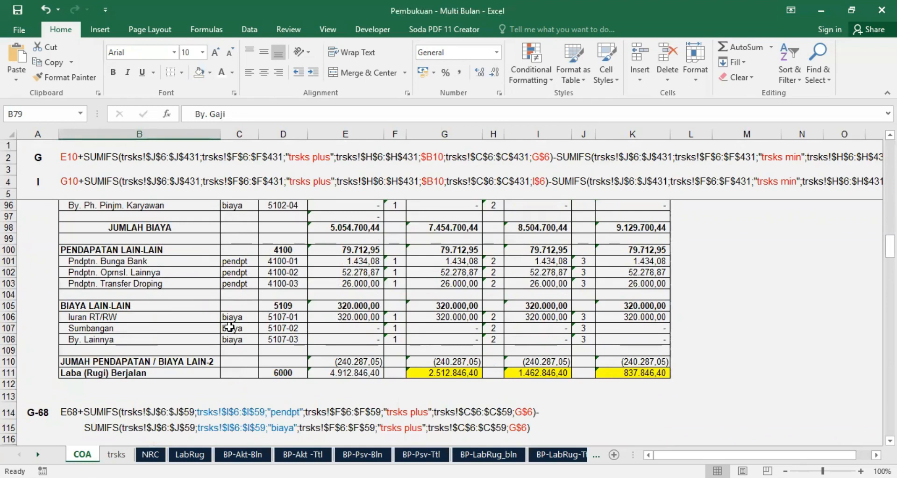
Inspect the klmp lookup formula in I6 of trsks and its source labels in C74:C108 of COA
left_click(116, 454)
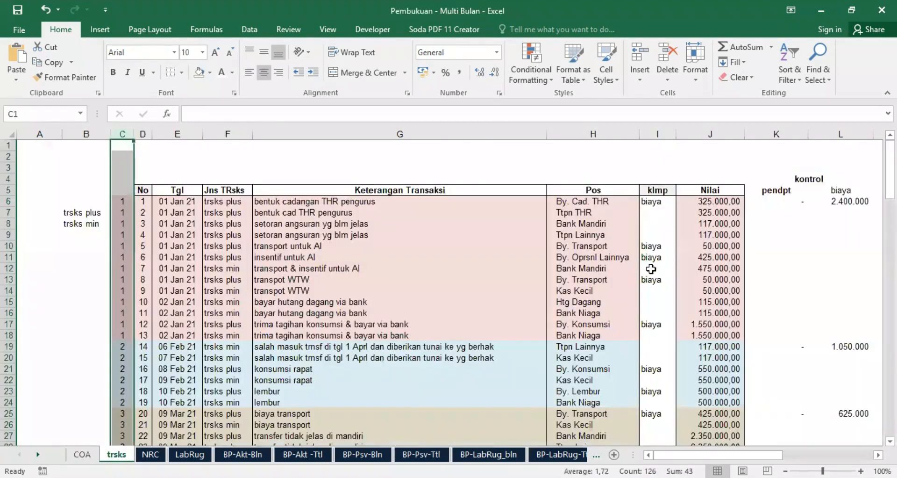
left_click(656, 201)
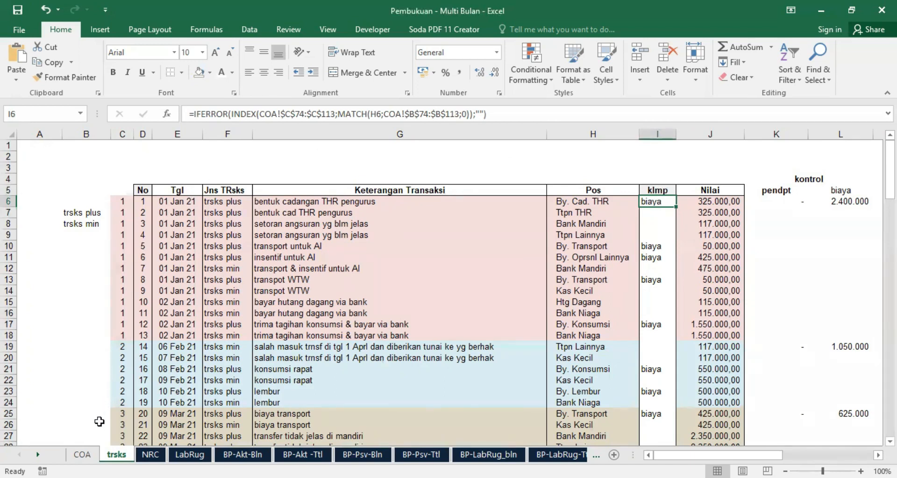
left_click(82, 454)
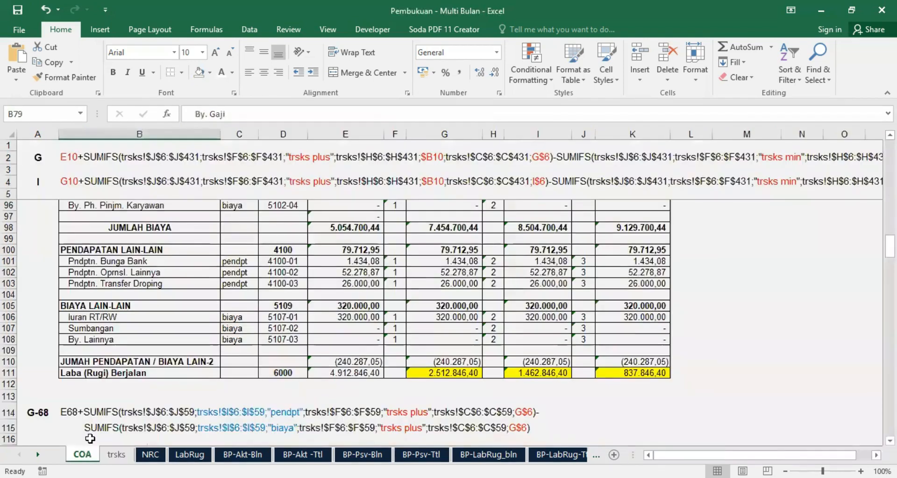
scroll(276, 292, "up", 5)
scroll(275, 291, "up", 6)
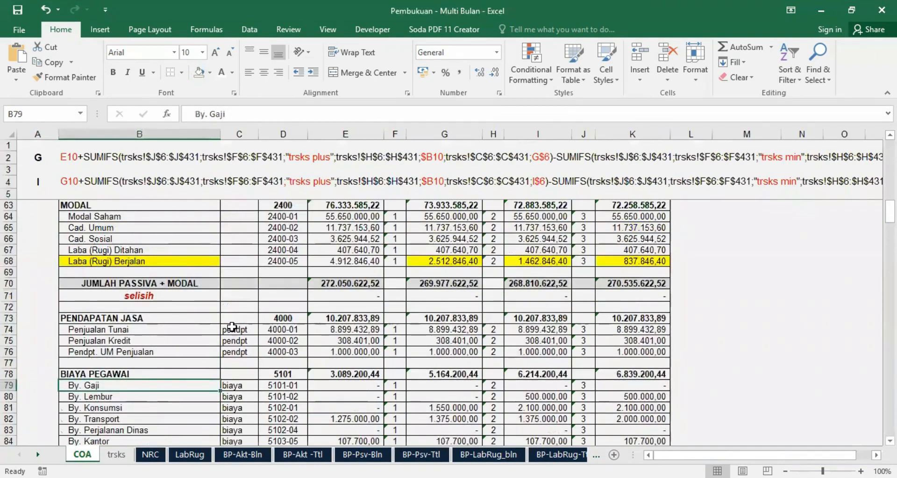
left_click_drag(235, 329, 240, 444)
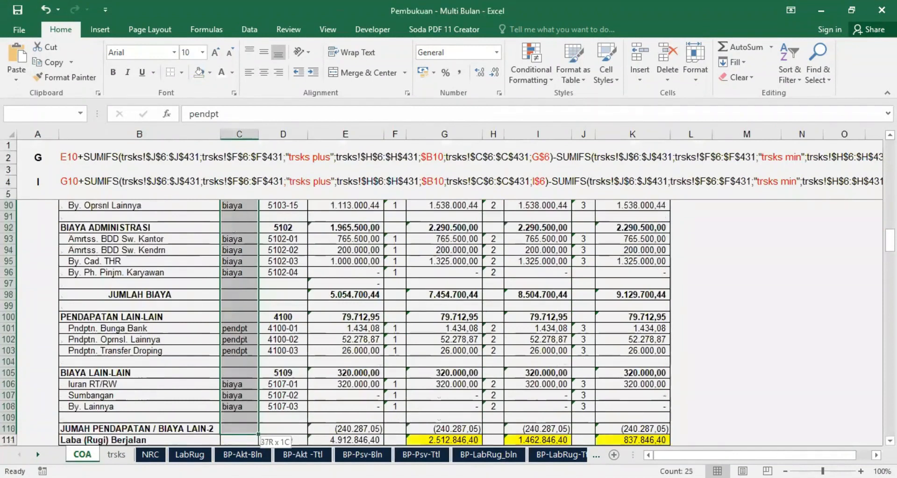
left_click_drag(236, 383, 235, 340)
scroll(235, 345, "down", 2)
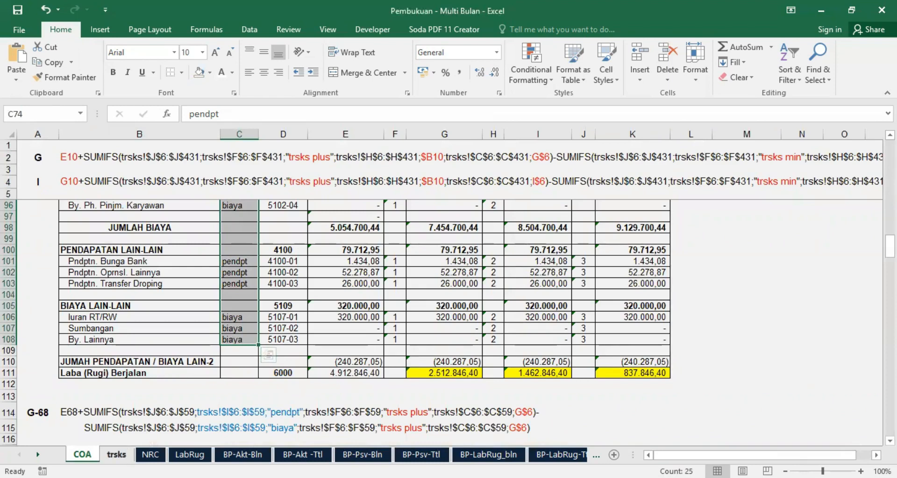
Compare the klmp lookup formula in I6 of trsks with the account names and pendpt/biaya labels in COA rows 74 to 108
left_click(117, 455)
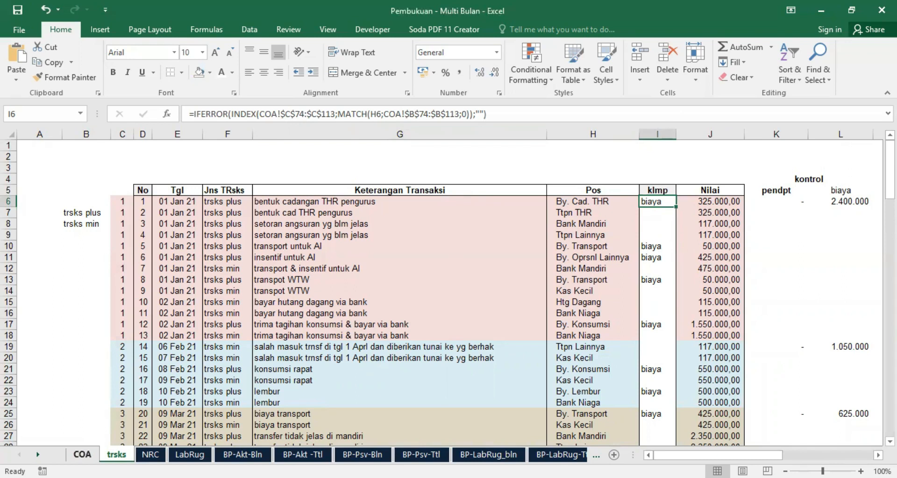
left_click(82, 454)
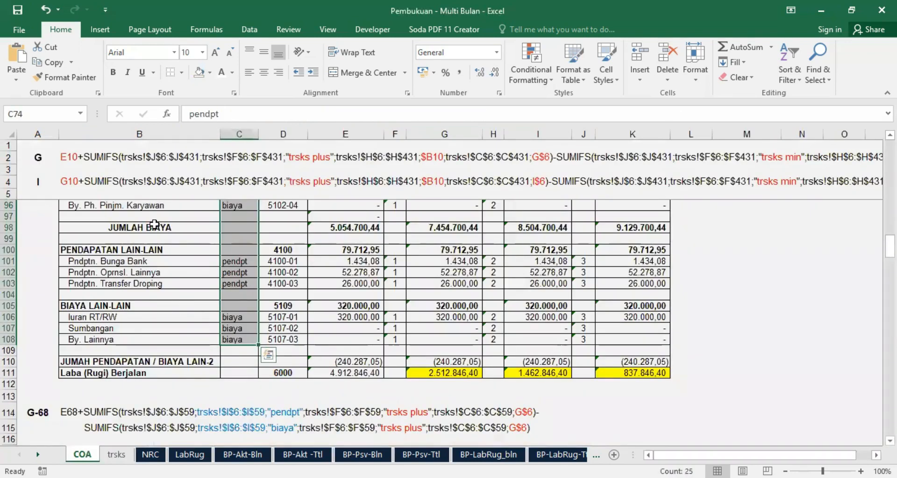
scroll(154, 224, "up", 4)
scroll(121, 262, "up", 5)
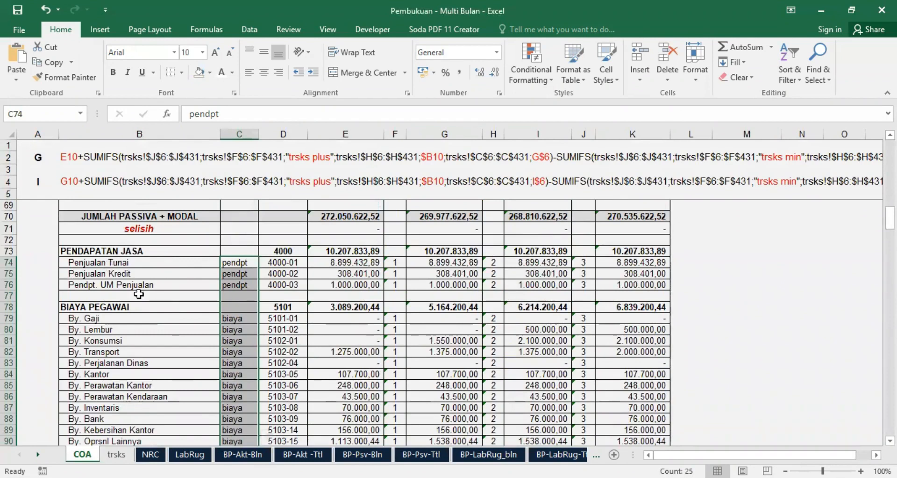
scroll(136, 292, "down", 4)
scroll(141, 295, "down", 5)
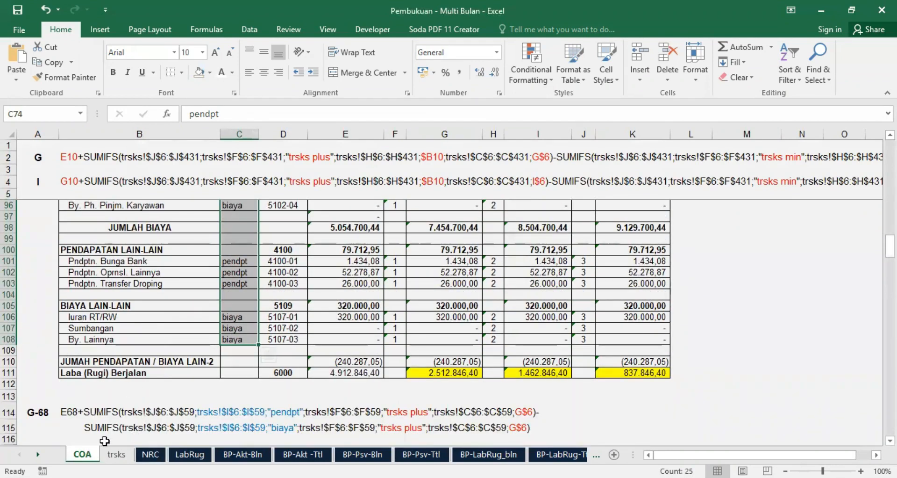
left_click(117, 455)
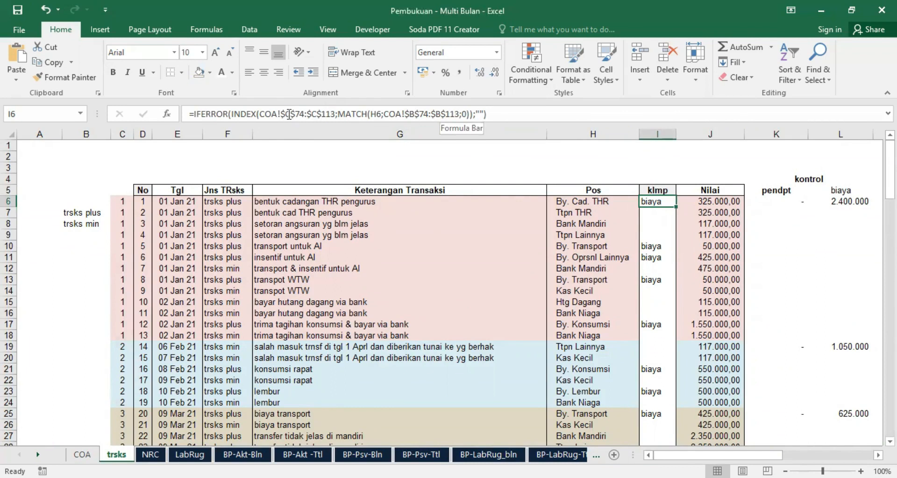
Examine the INDEX range and IFERROR wrapper of the klmp formula in I6, and the By. Transport lookup in I10
left_click_drag(282, 114, 331, 116)
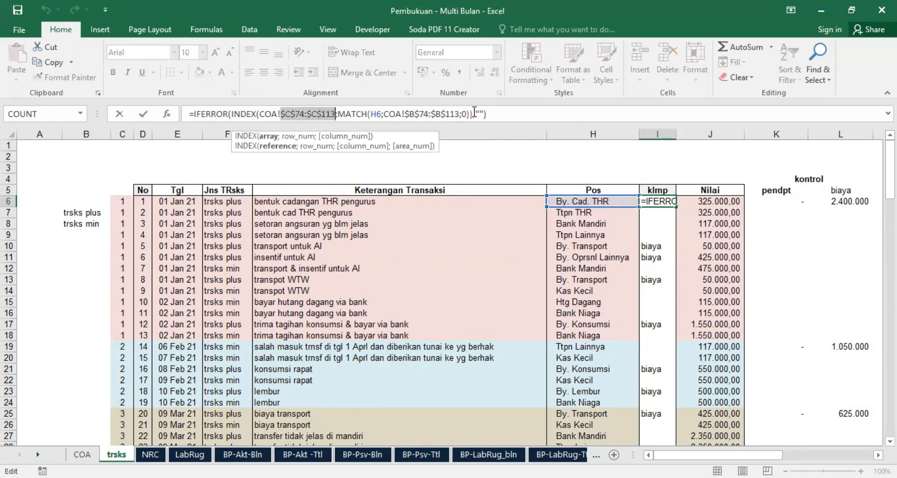
type(")")
left_click(256, 112)
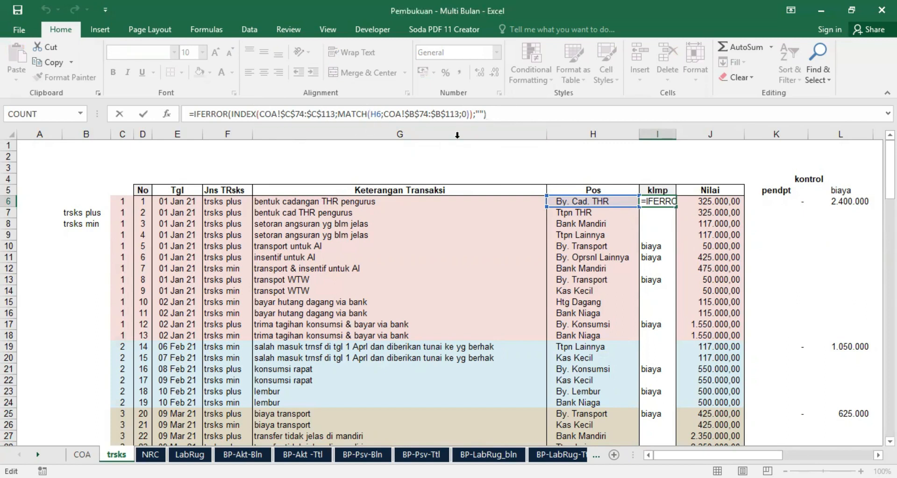
left_click(656, 203)
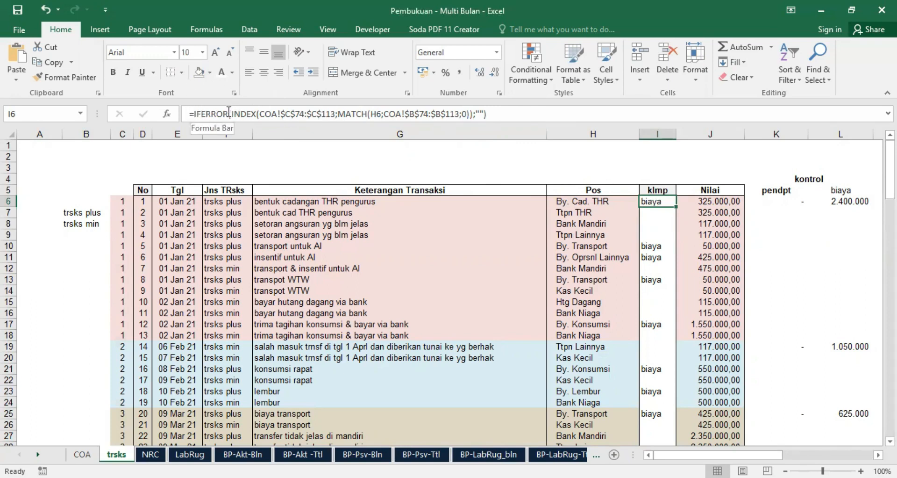
left_click_drag(195, 113, 230, 115)
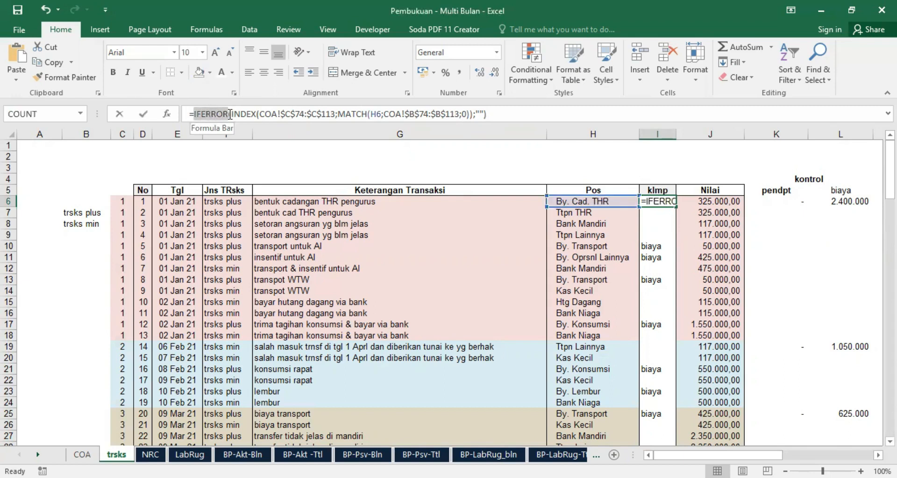
left_click_drag(230, 115, 233, 115)
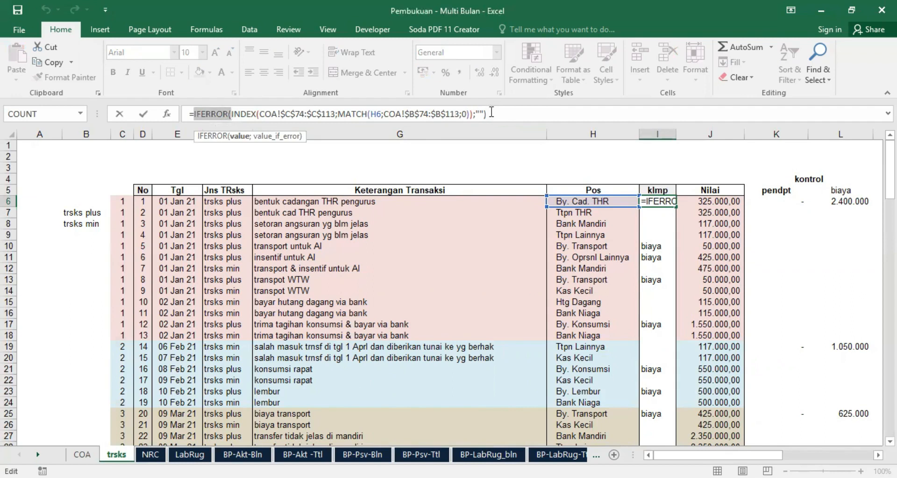
key("ctrl+Return")
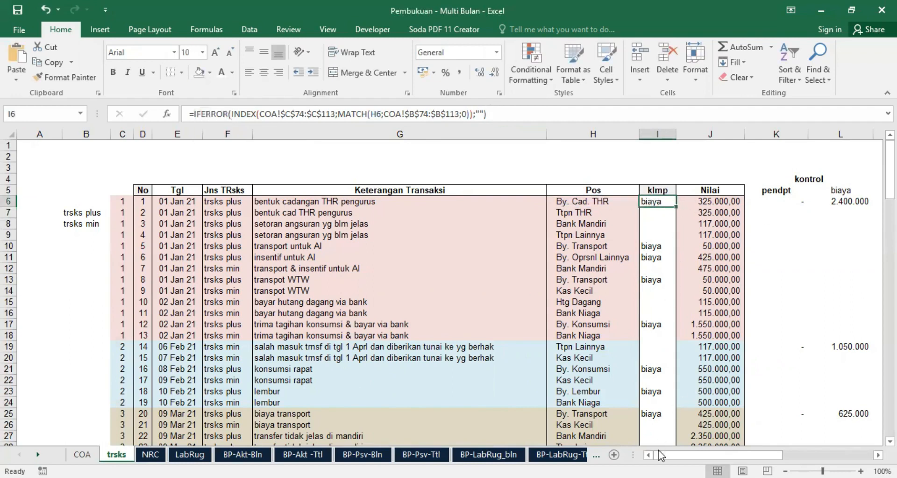
left_click(581, 246)
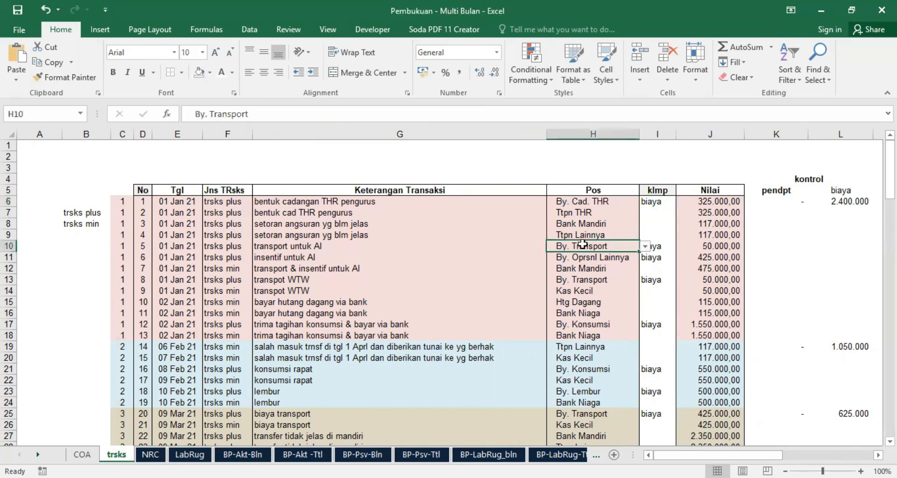
left_click(654, 248)
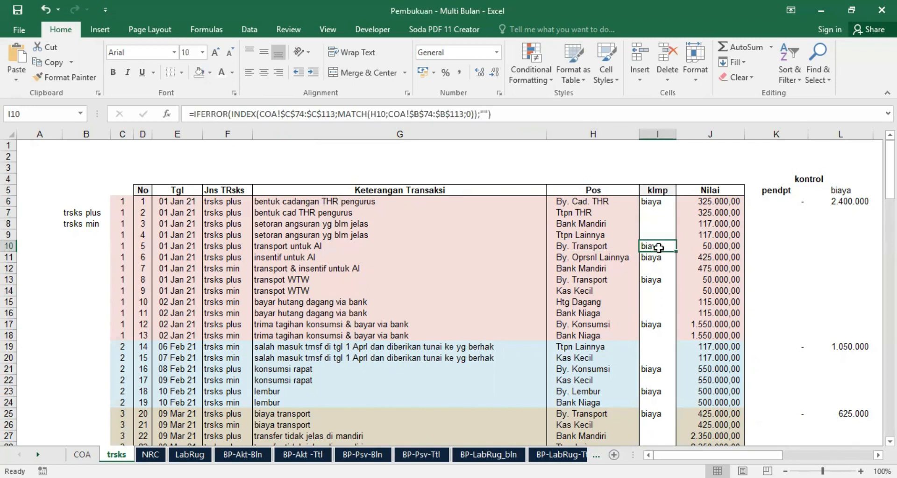
Try Penjualan Tunai as the Pos in H8, check the klmp lookup in I8, and undo the change
left_click(591, 223)
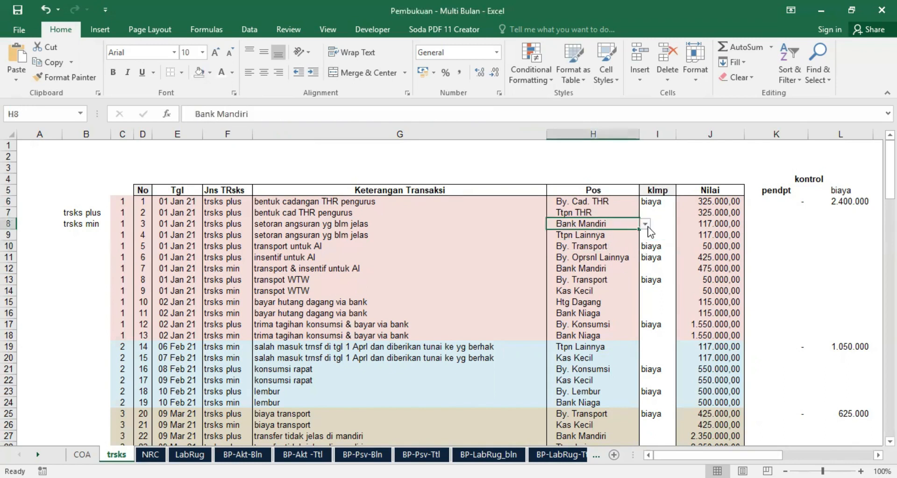
left_click(645, 224)
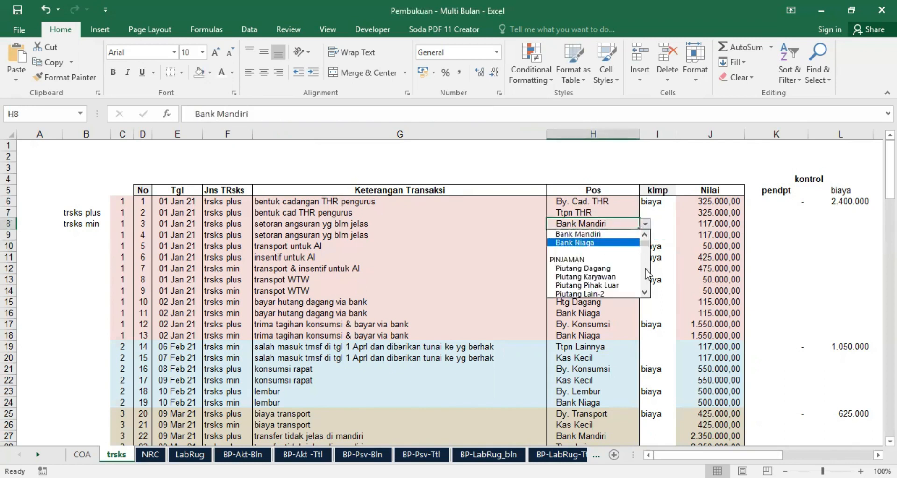
scroll(646, 268, "down", 2)
scroll(646, 279, "down", 5)
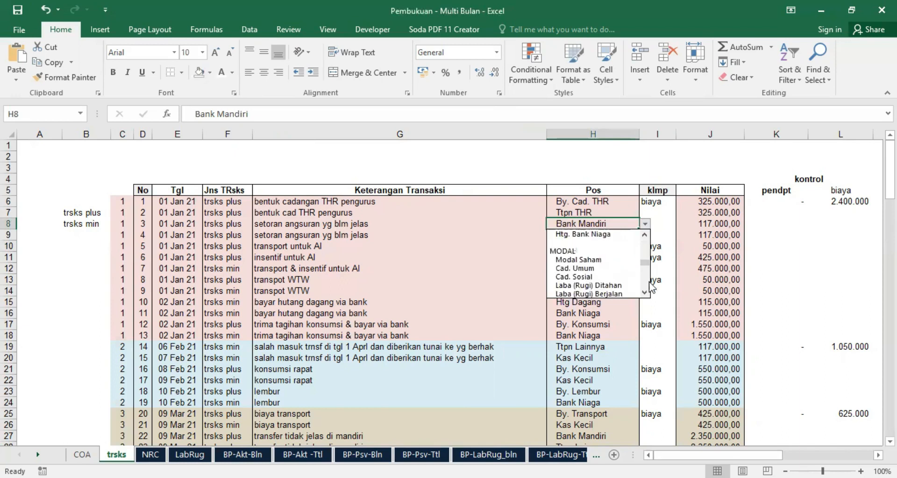
scroll(645, 286, "down", 3)
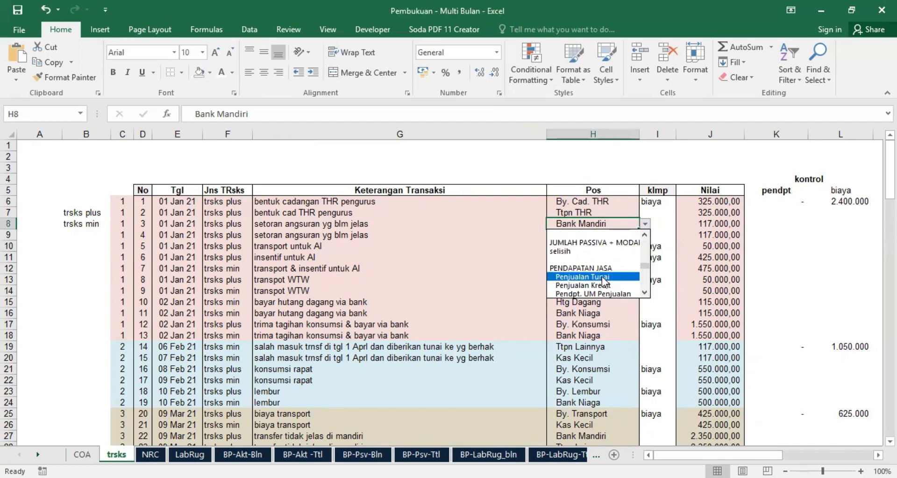
left_click(602, 276)
left_click(653, 228)
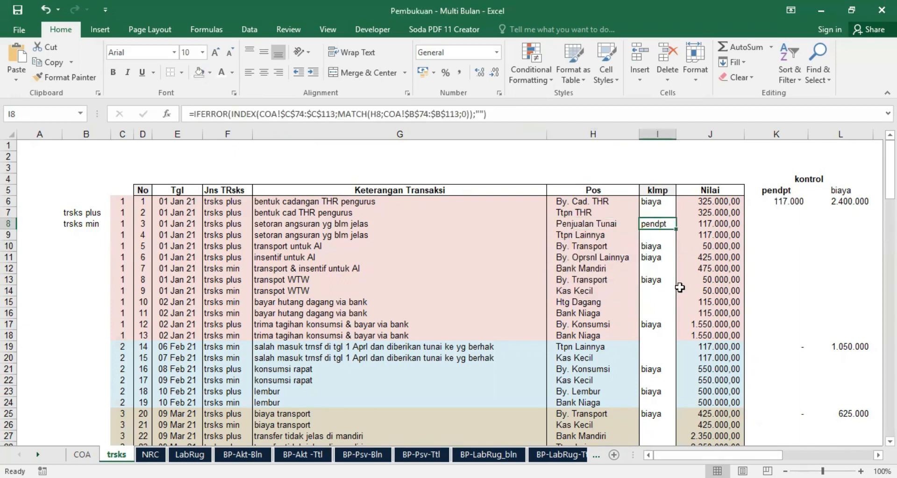
key("ctrl+z")
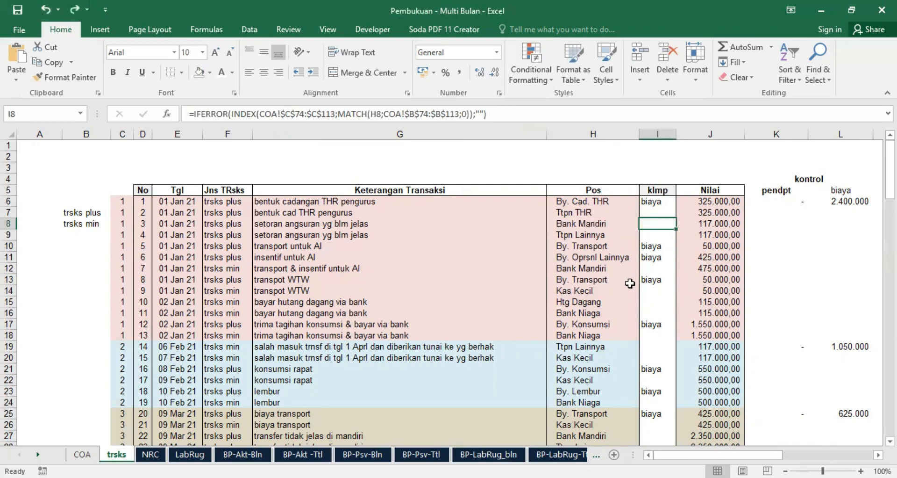
Open data validation for the Pos cells H6:H35 and allow only values from a List
left_click(587, 205)
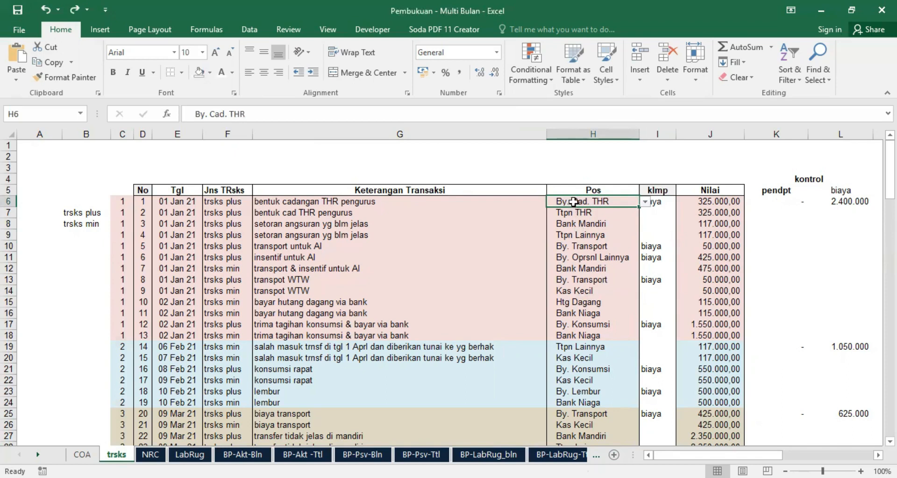
left_click_drag(580, 202, 587, 346)
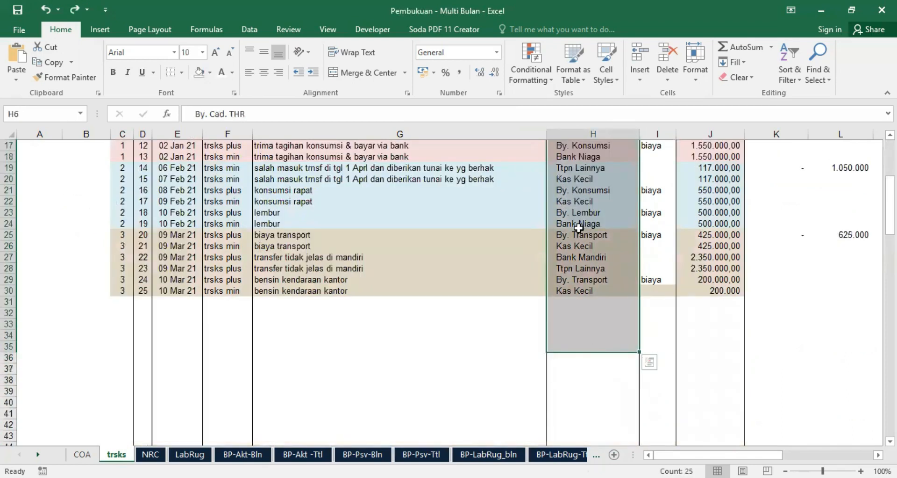
left_click(248, 30)
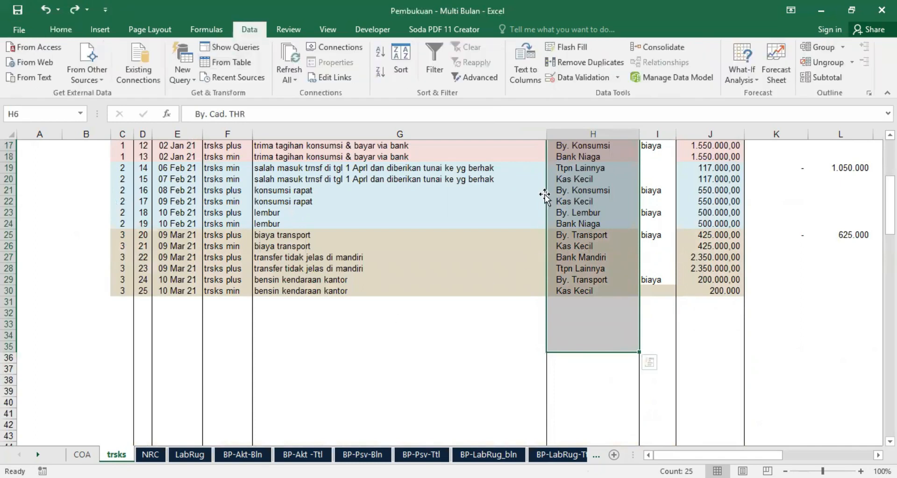
left_click(565, 76)
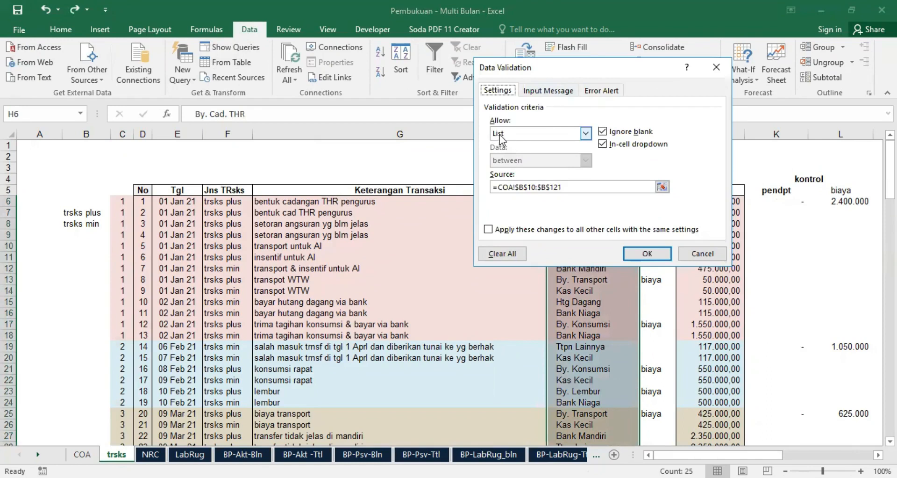
left_click(582, 138)
left_click(582, 140)
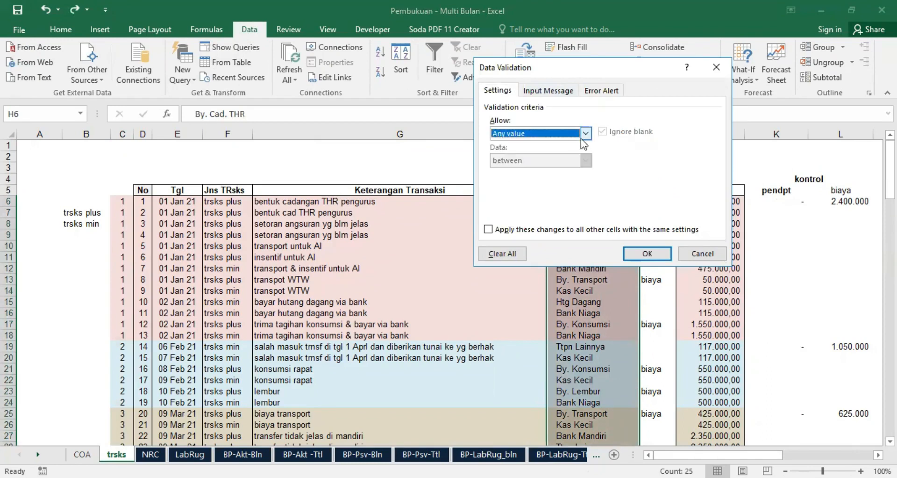
left_click(586, 133)
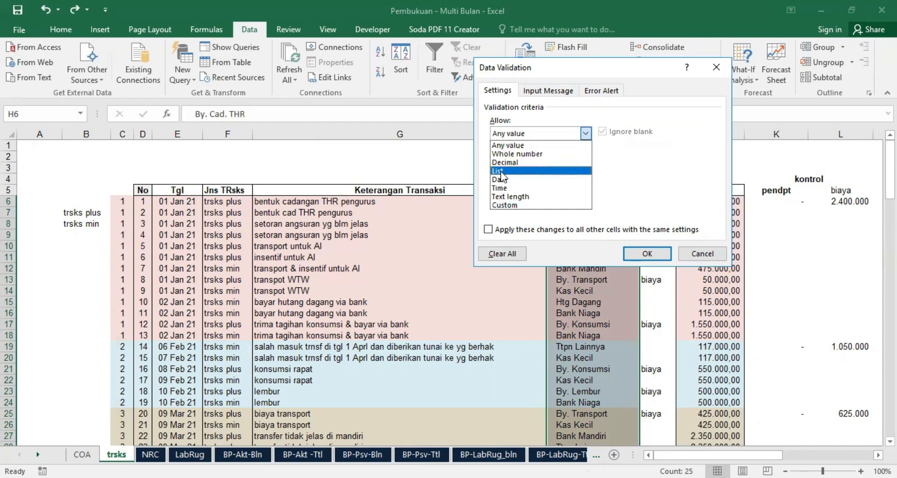
left_click(500, 171)
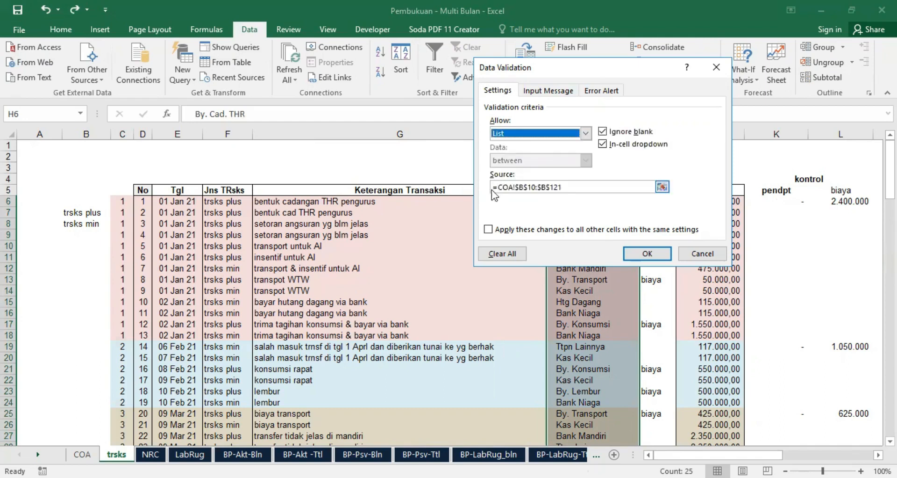
Set the Pos validation list source to the account names in =COA!$B$10:$B$125 and apply it
left_click(569, 187)
key("BackSpace")
key("BackSpace")
key("BackSpace")
key("BackSpace")
key("BackSpace")
key("BackSpace")
key("BackSpace")
key("BackSpace")
key("BackSpace")
key("BackSpace")
key("BackSpace")
key("BackSpace")
key("BackSpace")
key("BackSpace")
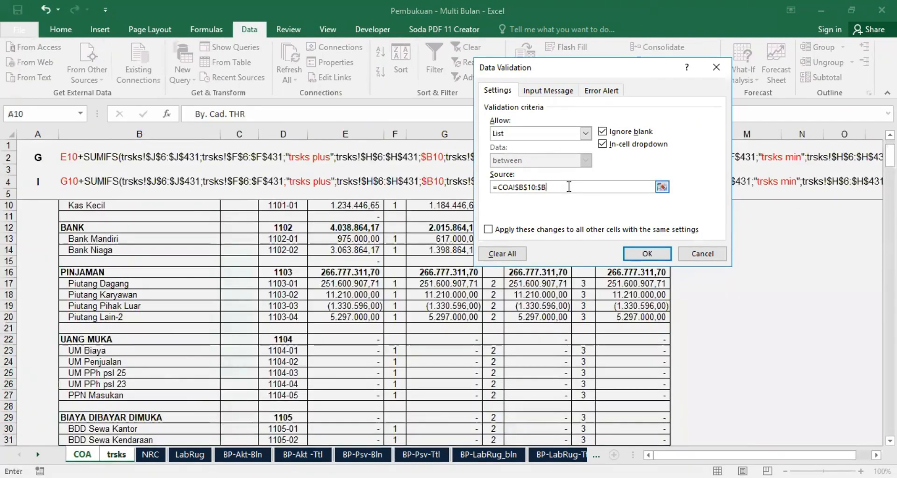
key("BackSpace")
key("BackSpace")
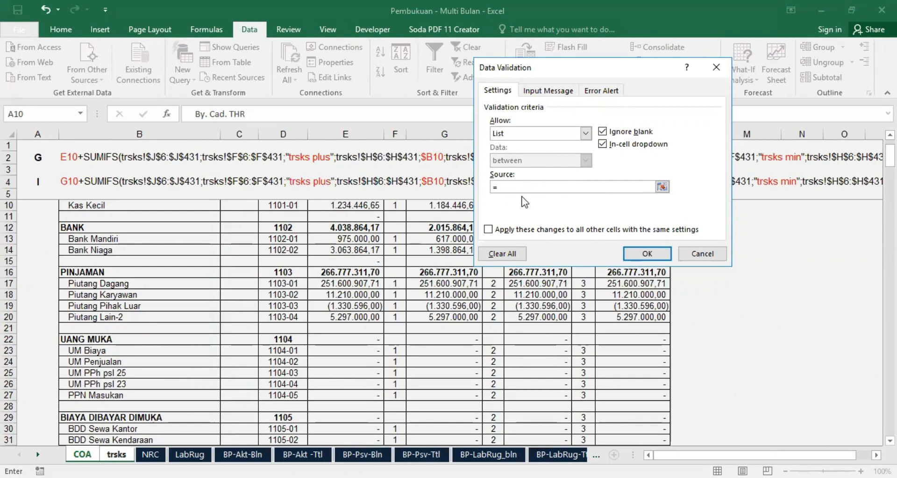
scroll(143, 225, "up", 2)
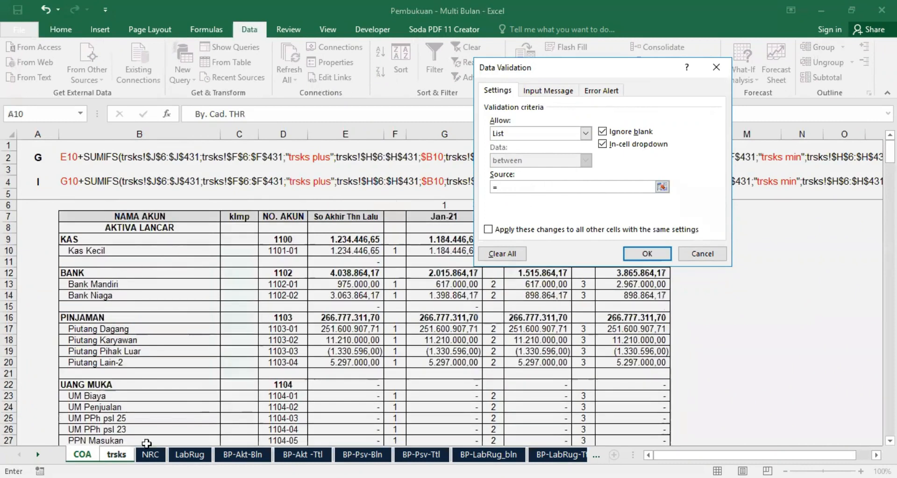
left_click(123, 252)
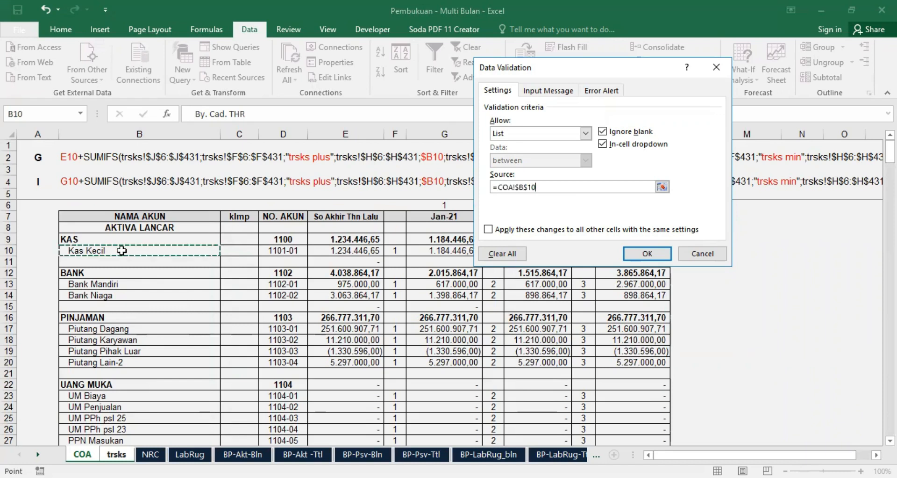
left_click_drag(121, 251, 147, 374)
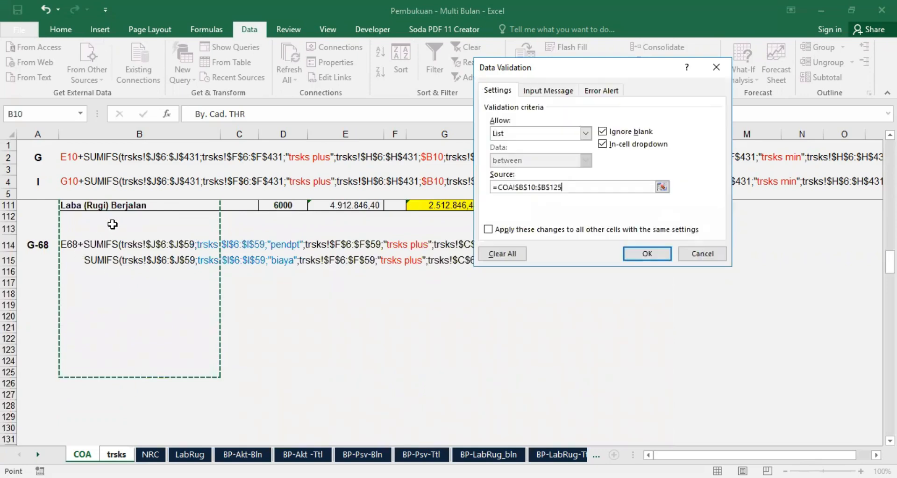
left_click(644, 253)
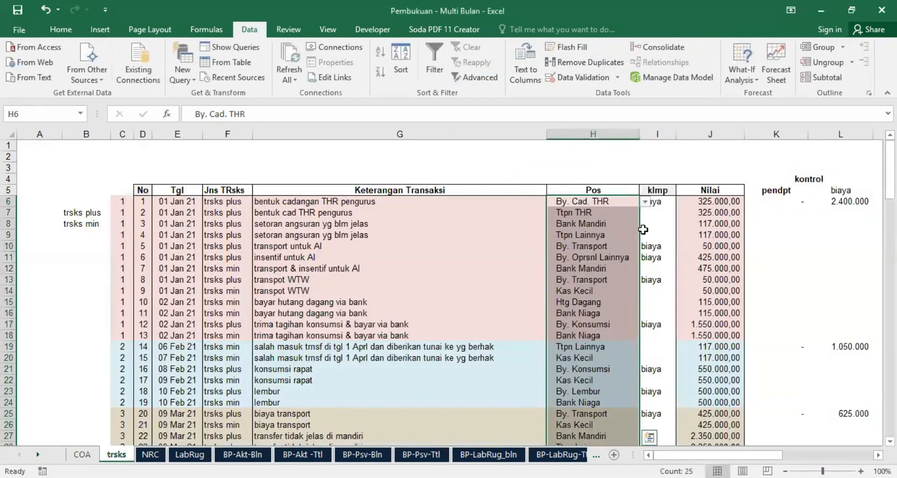
Review the account choices offered for the Pos in H6
left_click(646, 202)
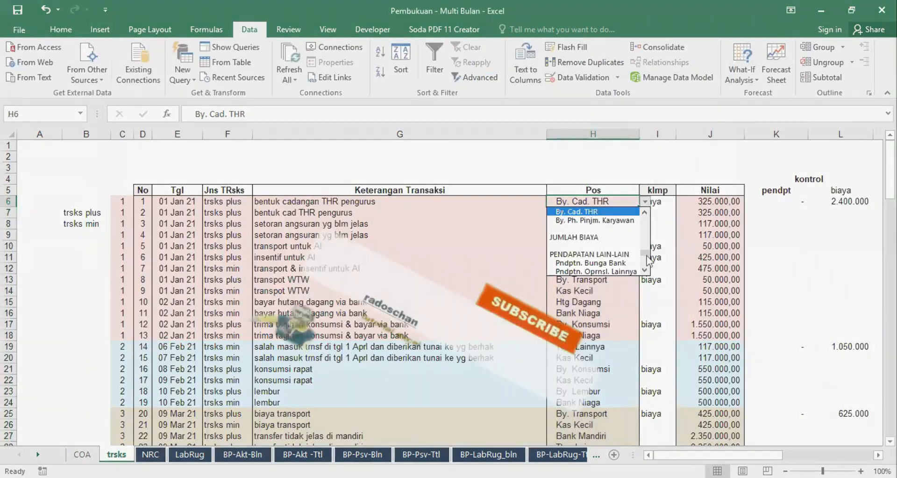
left_click_drag(645, 255, 644, 238)
left_click(617, 153)
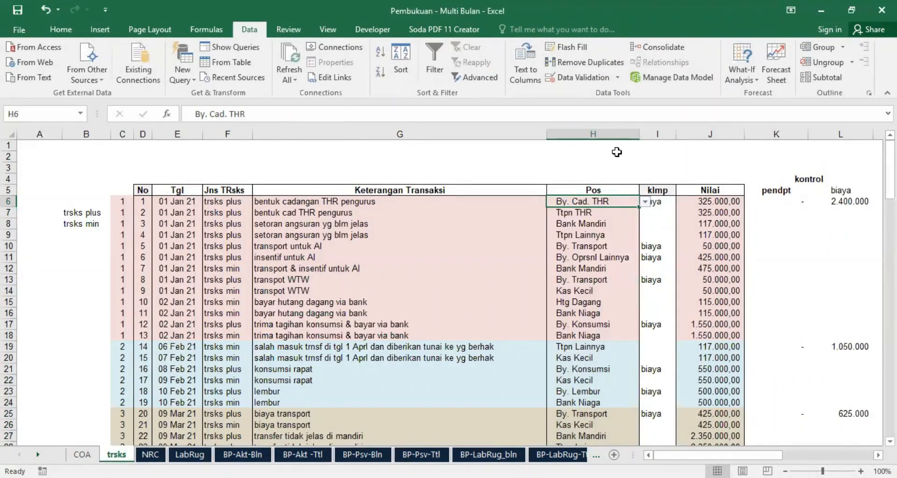
Open the data validation for the Jns TRsks cells F6:F17, review its list source, and accept the settings
left_click(381, 204)
left_click(222, 201)
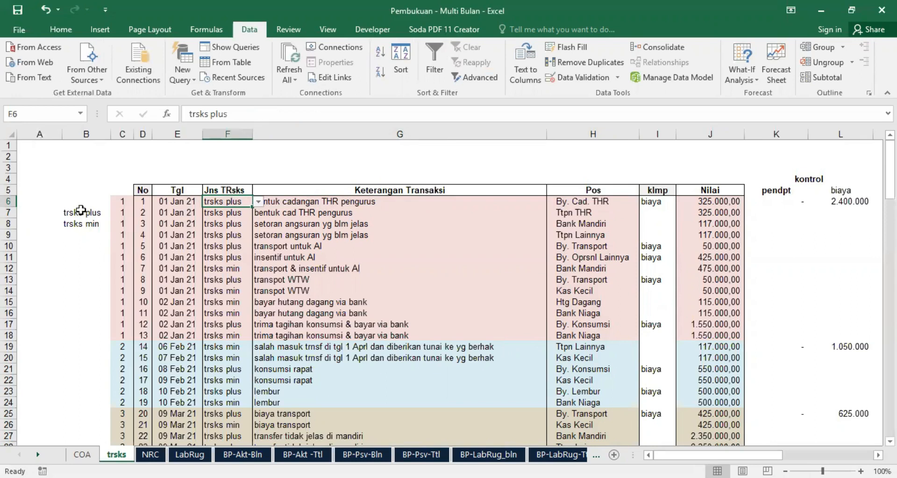
left_click_drag(230, 202, 227, 324)
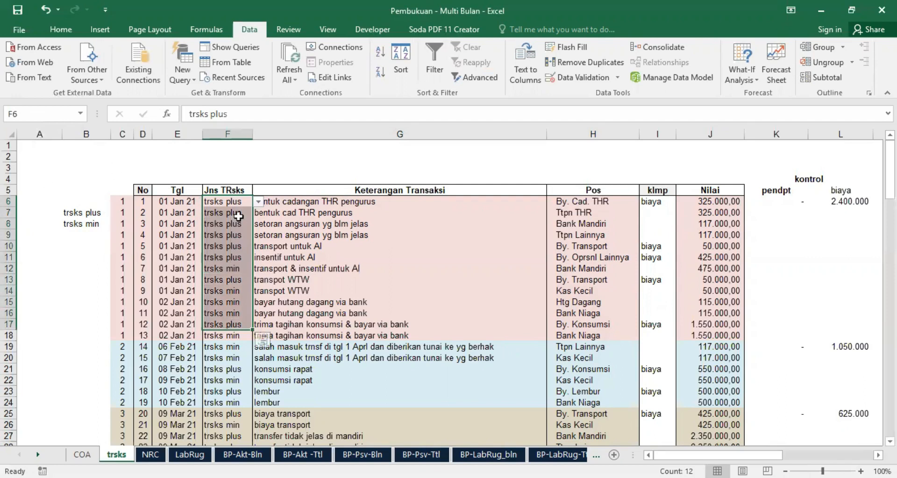
left_click(593, 79)
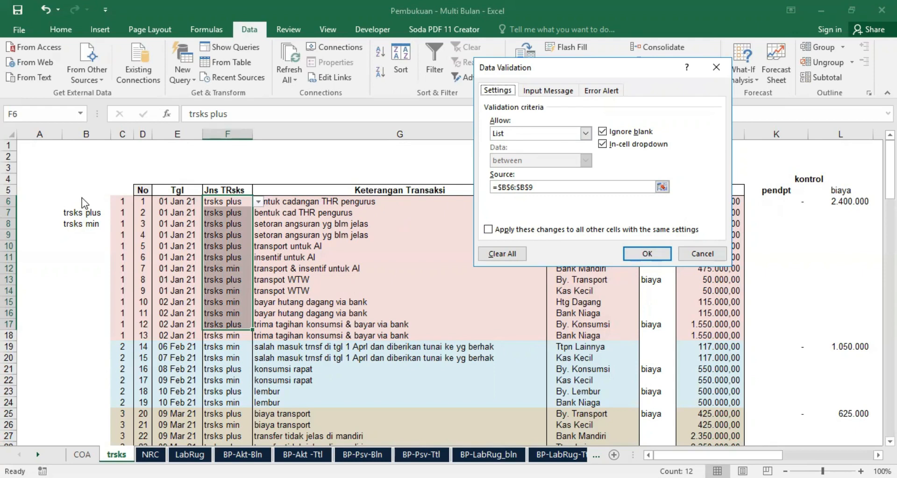
left_click(638, 254)
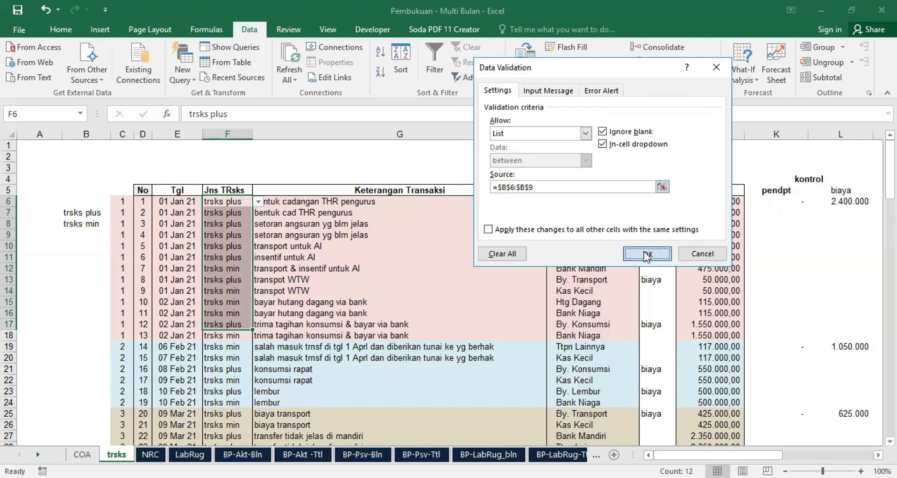
left_click(235, 243)
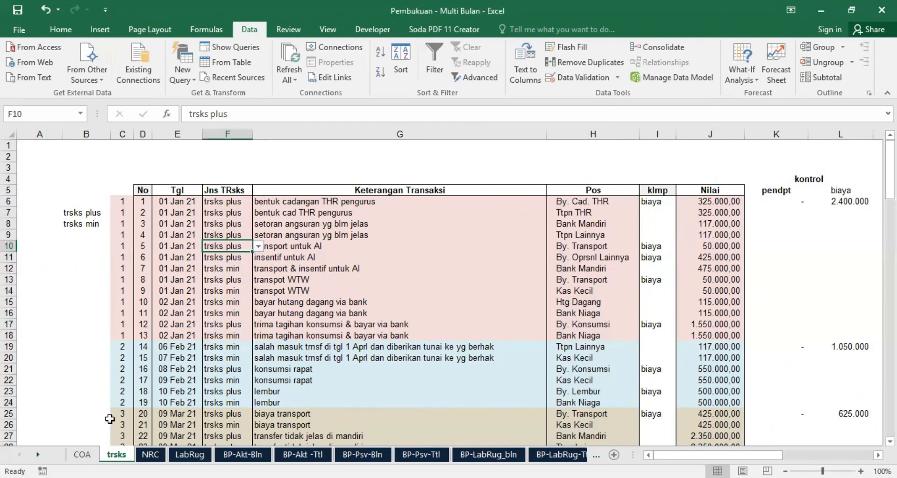
On the COA sheet, examine the Kas Kecil formulas for Jan-21 and Feb 21 against the noted formulas and the So Akhir Thn Lalu balance
left_click(82, 453)
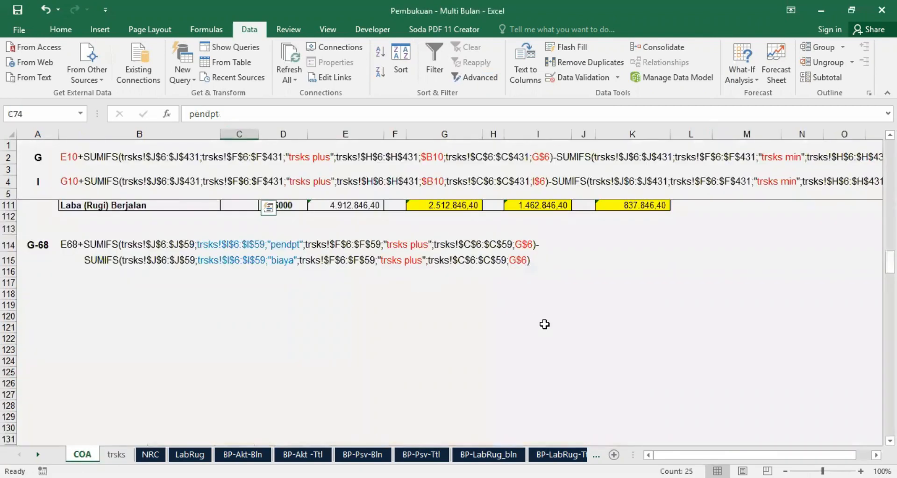
scroll(544, 326, "up", 20)
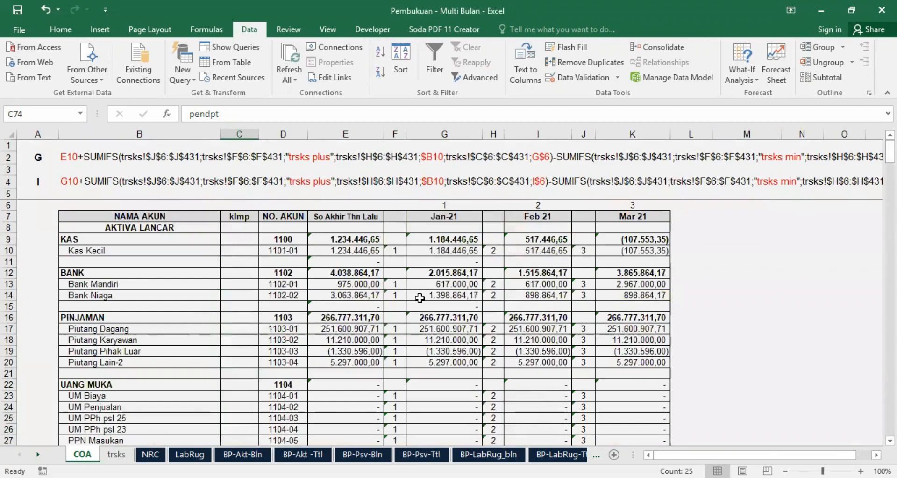
left_click(436, 248)
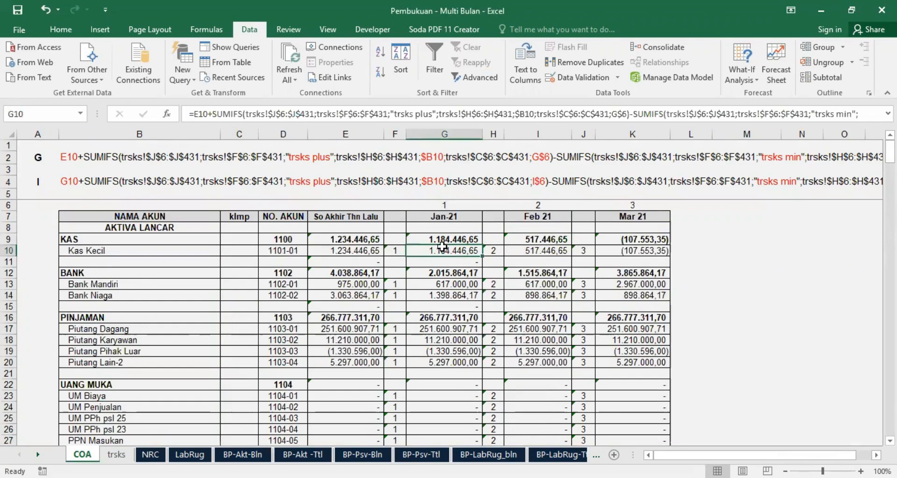
left_click(537, 251)
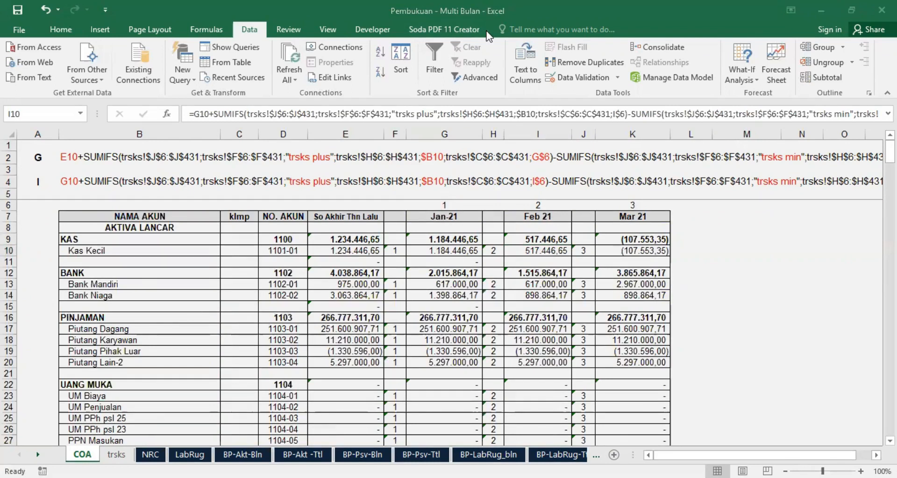
left_click(442, 248)
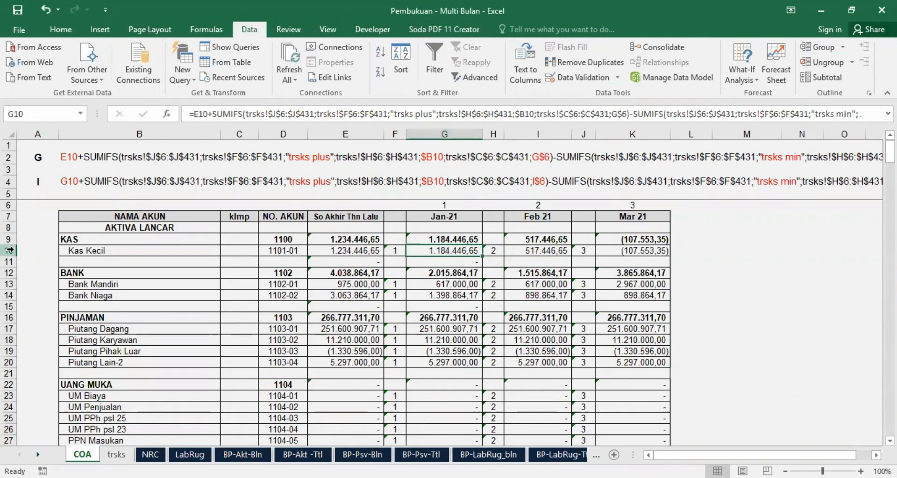
left_click(9, 157)
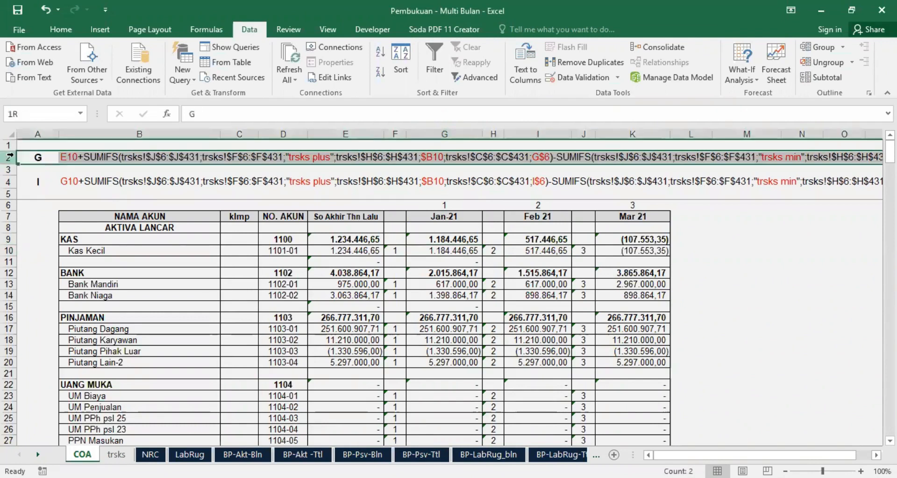
left_click(449, 254)
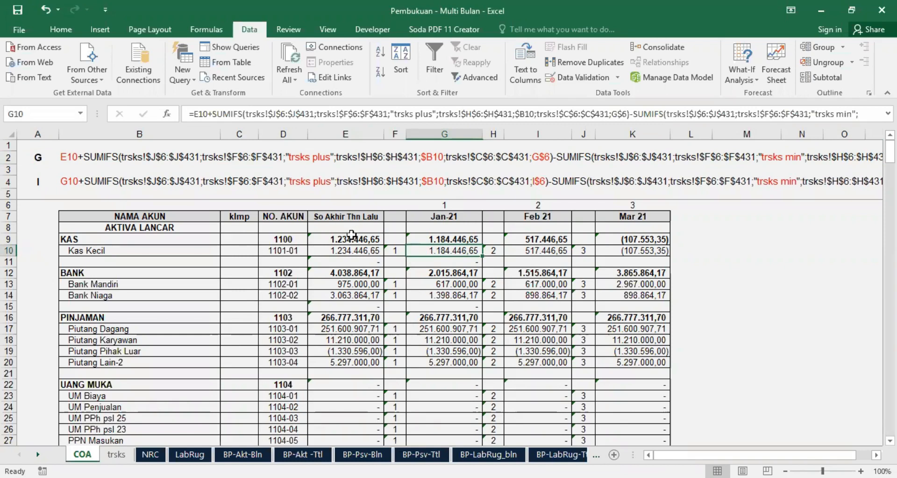
left_click(342, 251)
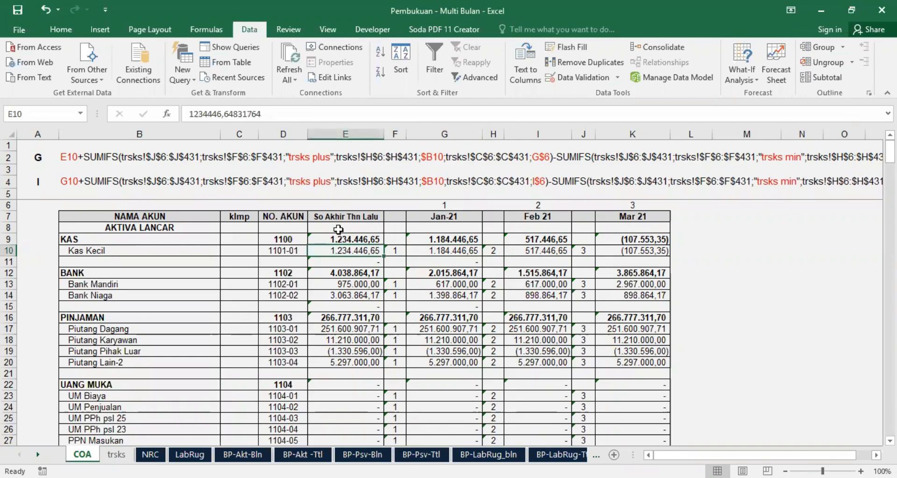
left_click(420, 250)
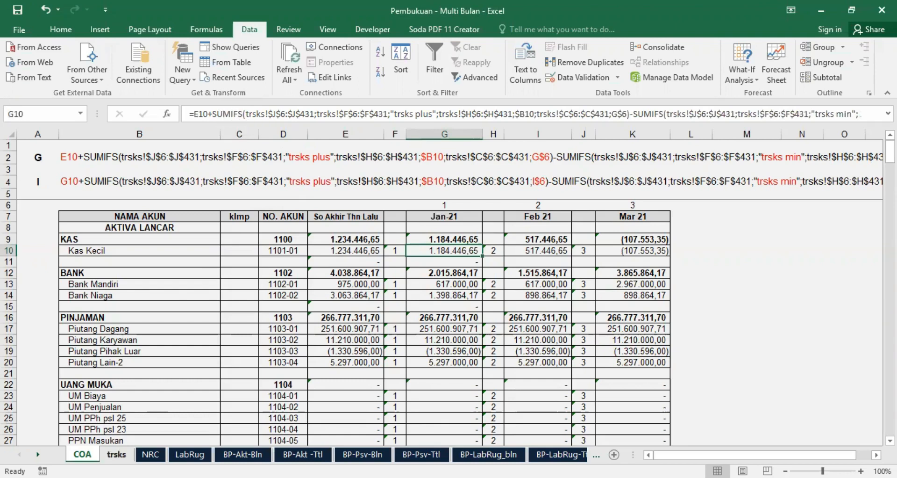
Examine the Nilai amounts on the trsks sheet as the sum range of the Jan-21 Kas Kecil formula in COA
left_click(116, 453)
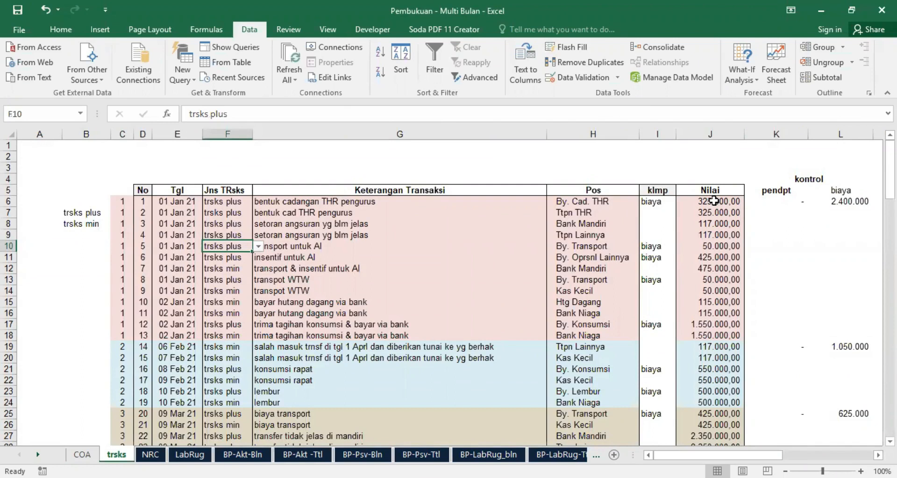
left_click_drag(714, 201, 712, 433)
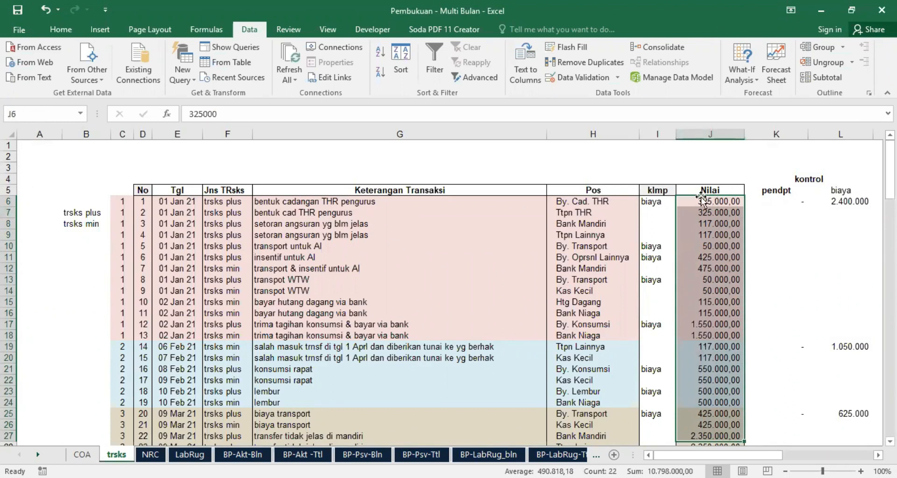
left_click_drag(701, 202, 705, 439)
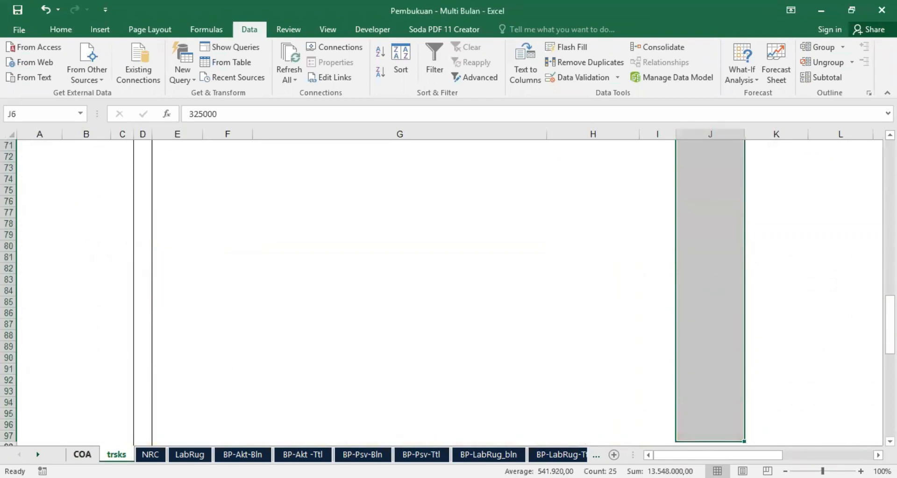
left_click(82, 454)
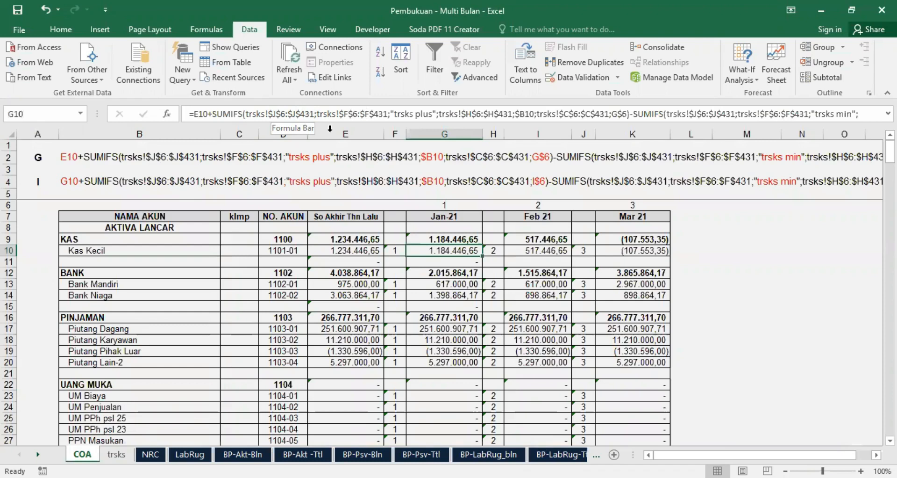
Compare the Jns TRsks column on trsks with the "trsks plus" criterion in the COA G10 formula
left_click(116, 454)
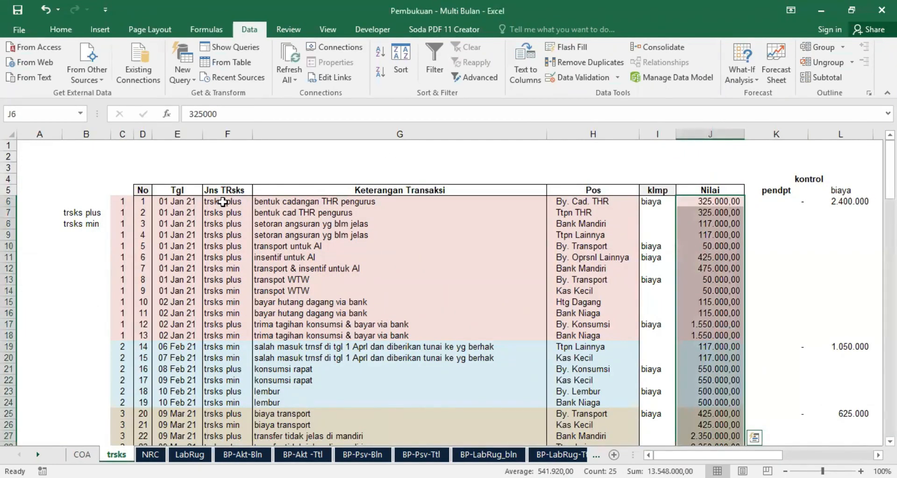
left_click_drag(223, 200, 208, 433)
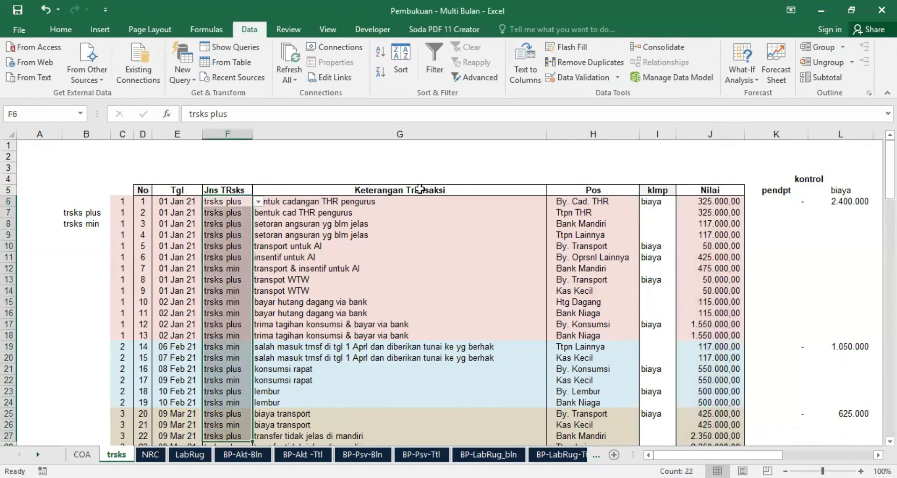
left_click(82, 454)
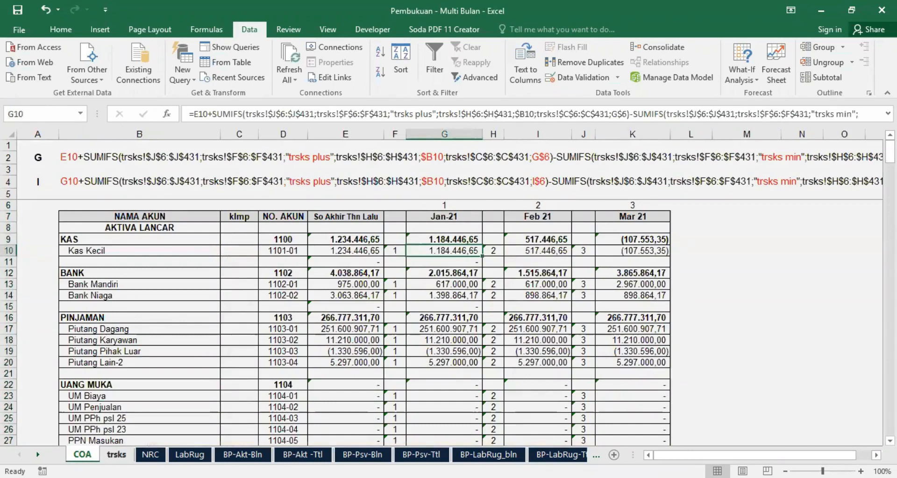
left_click(116, 454)
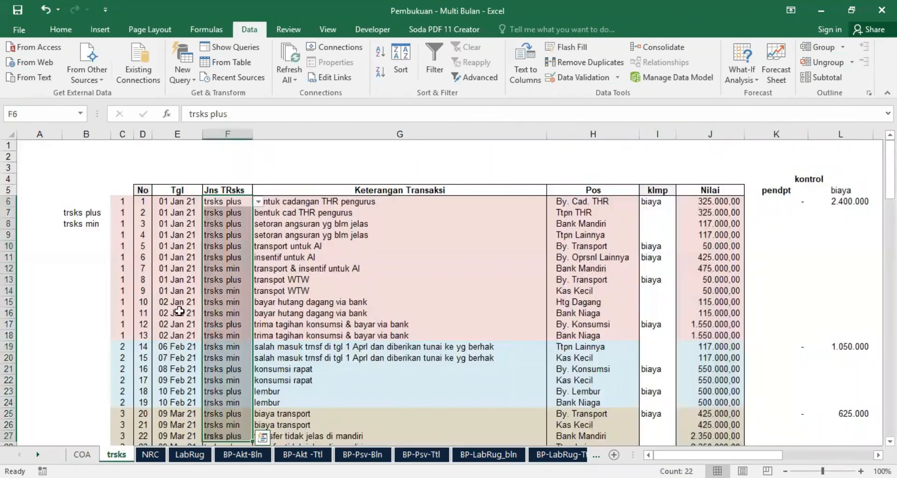
left_click(232, 202)
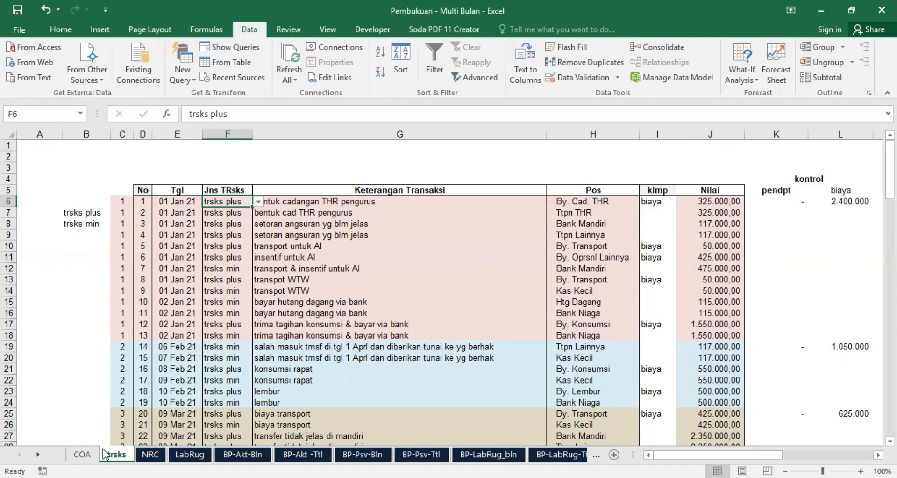
left_click(83, 453)
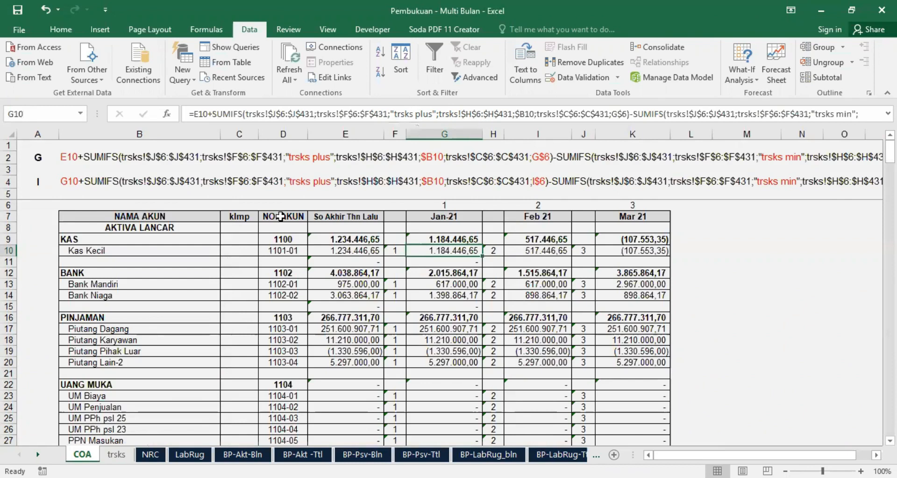
Examine the Pos column and the month formula in C6 on trsks as the remaining criteria of the COA G10 formula
left_click(116, 453)
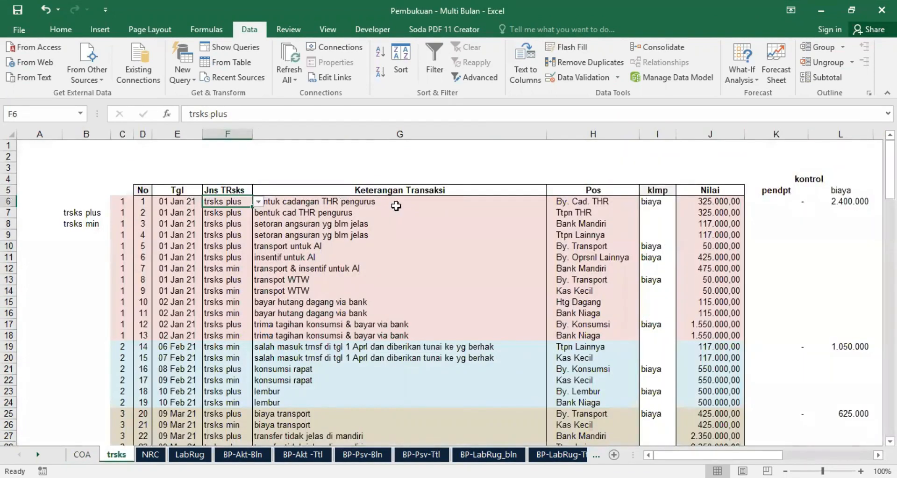
left_click_drag(585, 201, 596, 268)
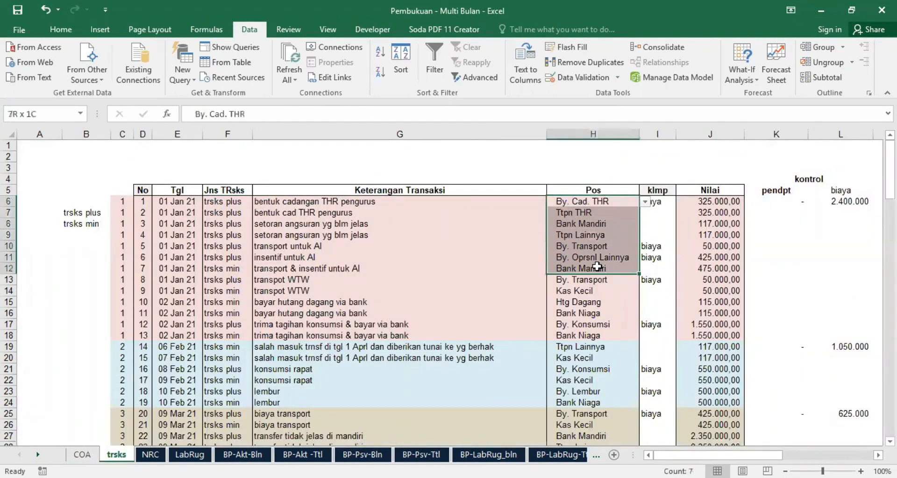
left_click(585, 201)
left_click(82, 453)
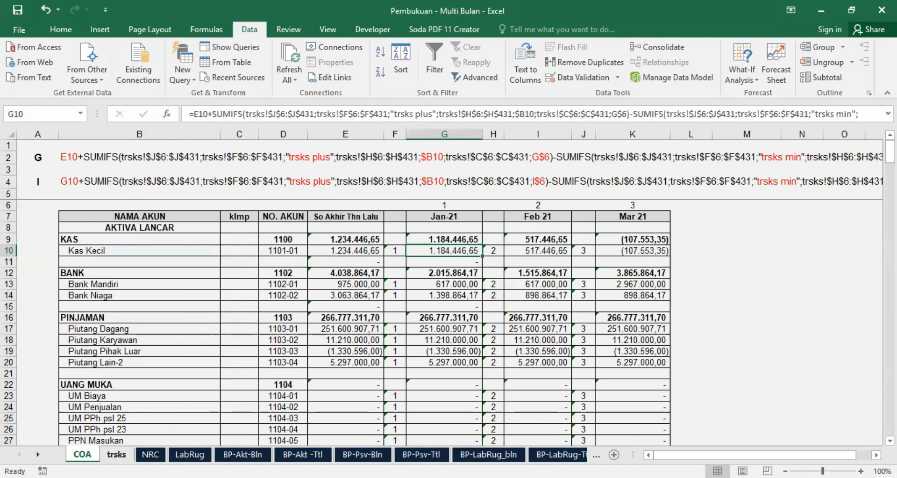
left_click(116, 453)
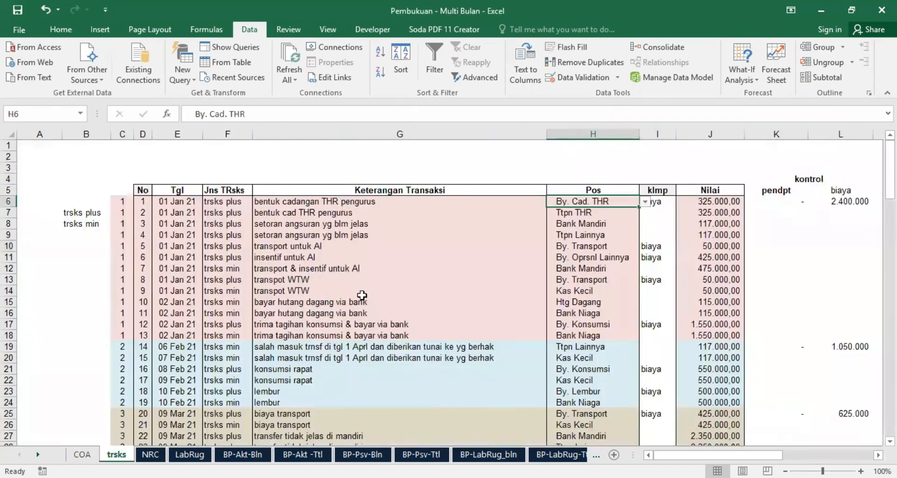
left_click(122, 200)
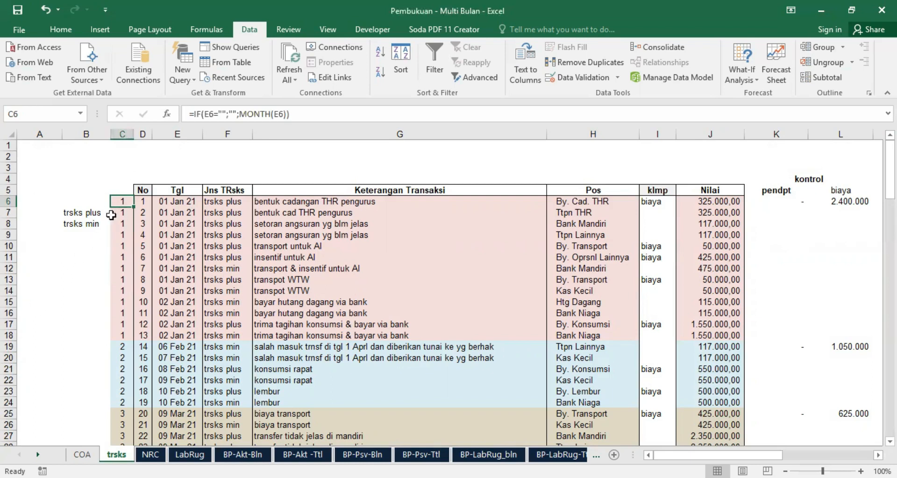
left_click(81, 454)
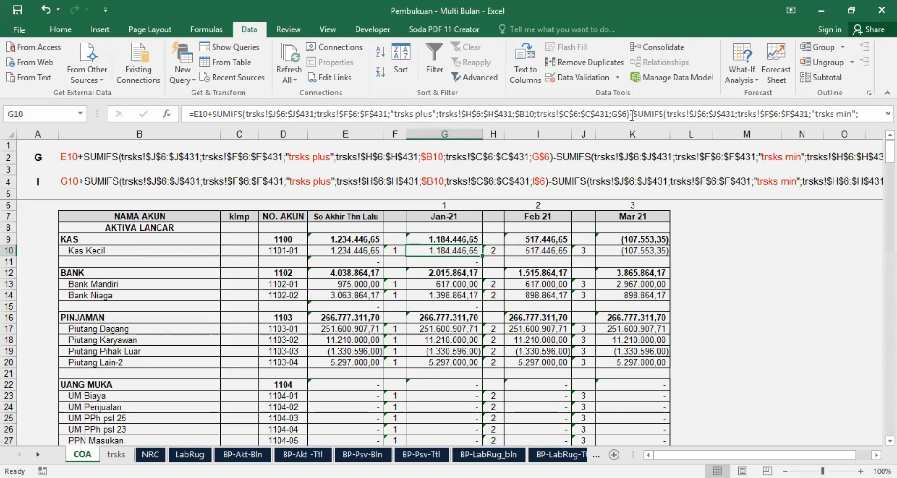
Open the formula in COA G10 and highlight its complete "trsks plus" SUMIFS term for inspection
left_click_drag(212, 112, 524, 127)
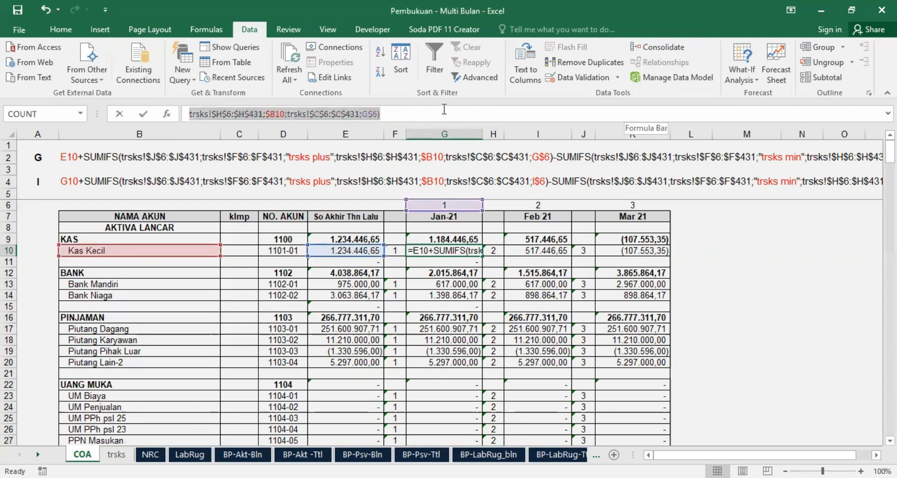
left_click(187, 114)
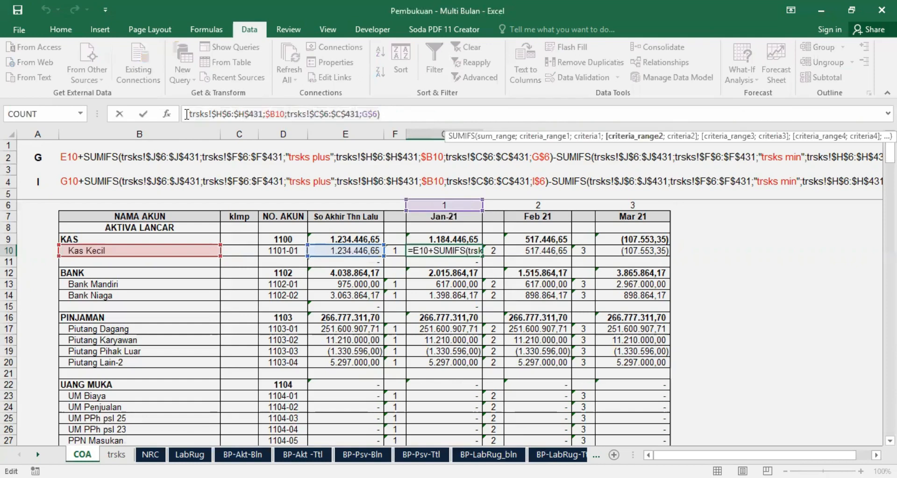
key("Left")
key("Left")
key("Left")
key("Left")
key("Left")
key("Left")
key("Left")
key("Left")
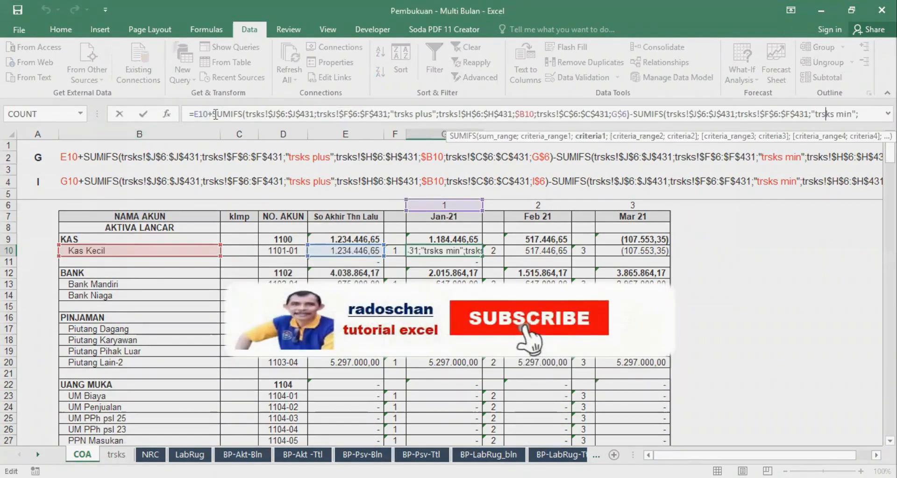
key("Right")
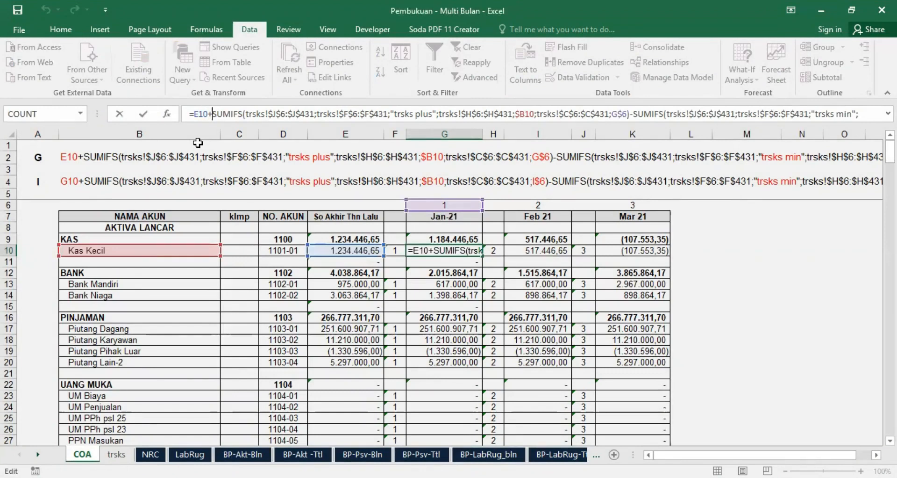
key("ctrl+shift+Right")
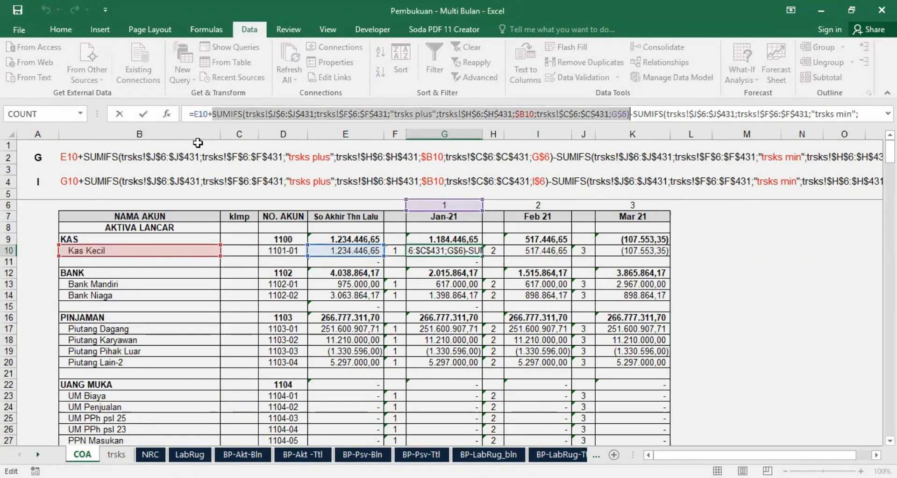
Inspect the boundary between the "trsks plus" and "trsks min" SUMIFS terms in COA G10 and close the formula unchanged
key("Right")
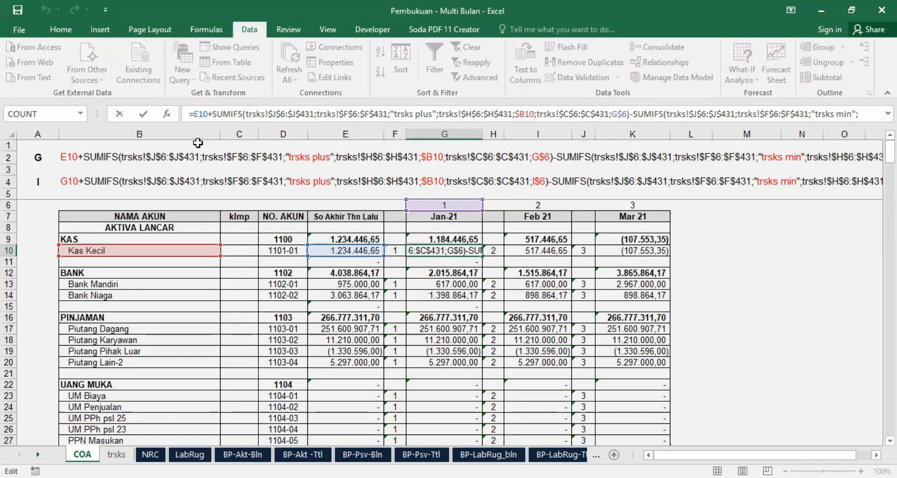
key("ctrl+Right")
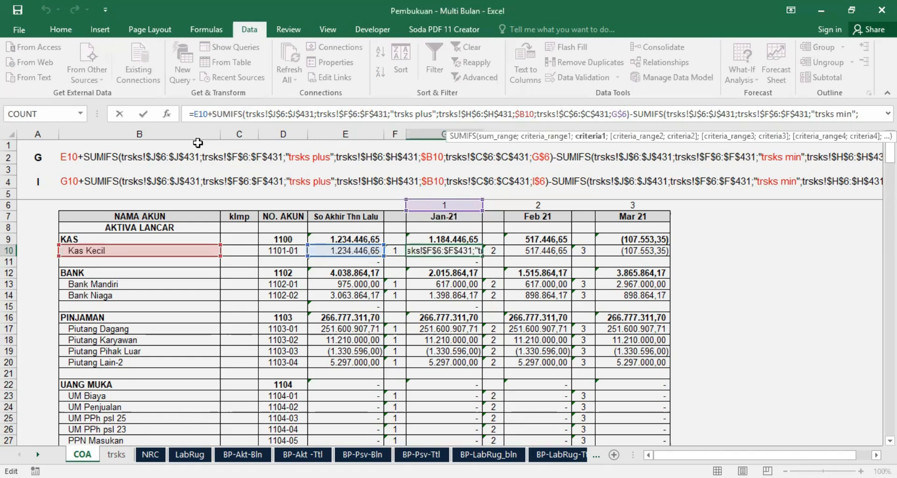
key("Return")
left_click(456, 248)
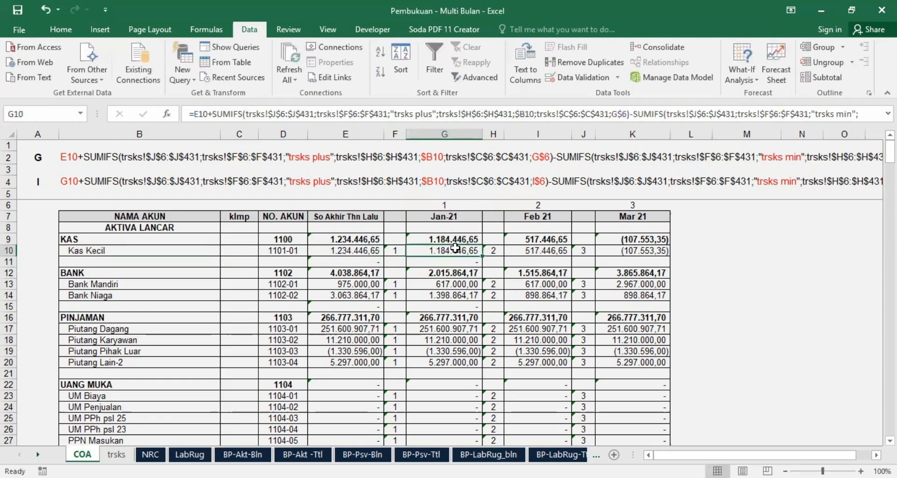
Examine the Jan-21 formula in G81 and the whole By. Konsumsi row under BIAYA PEGAWAI on COA
scroll(460, 350, "down", 15)
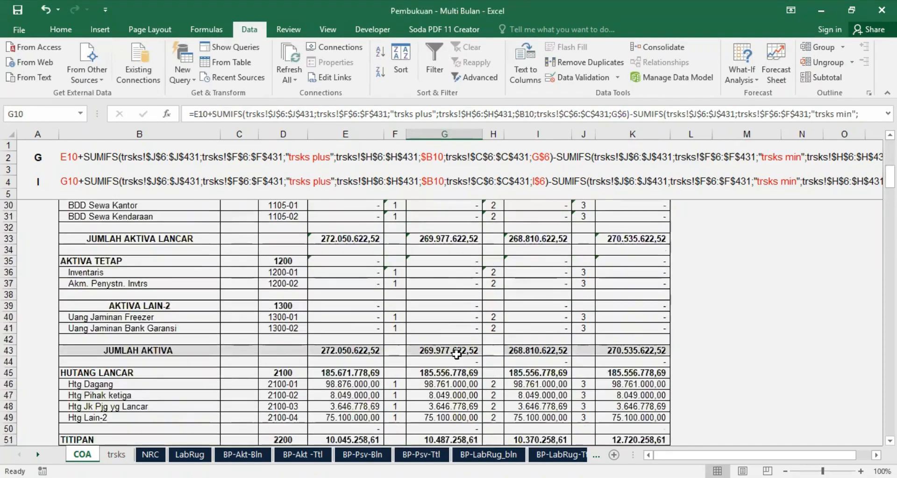
scroll(459, 350, "down", 7)
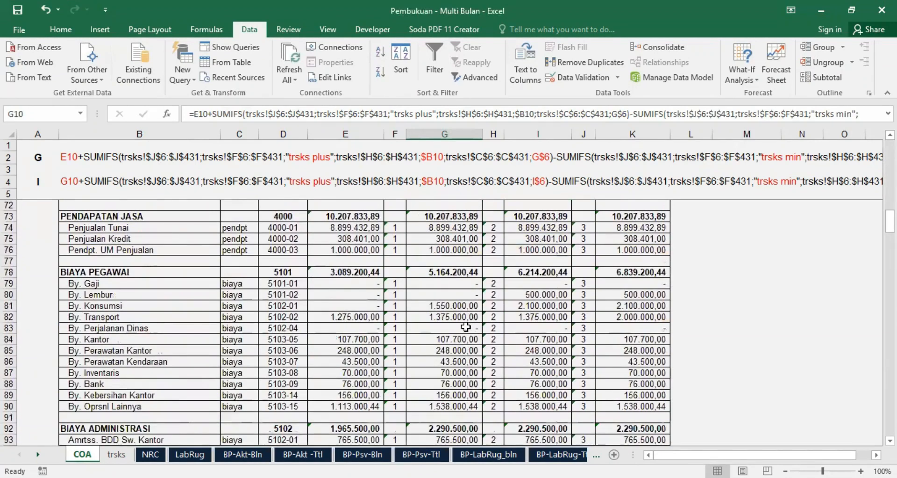
left_click(447, 305)
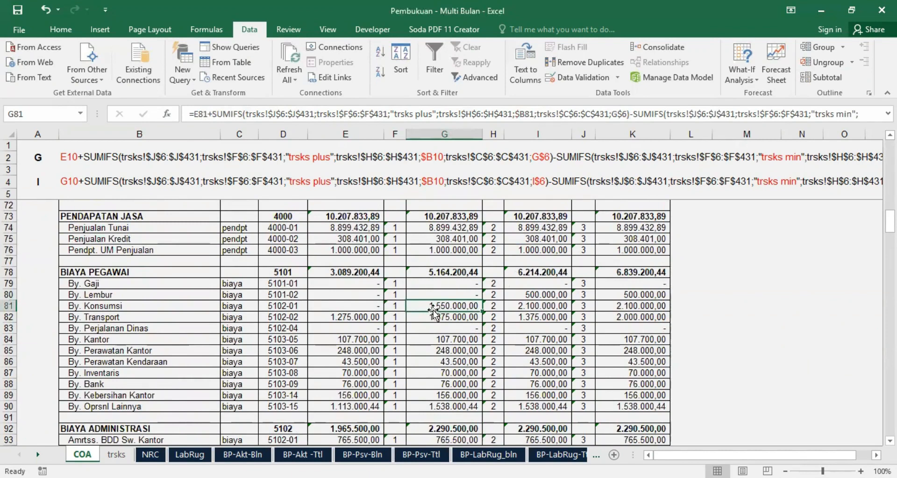
left_click(8, 304)
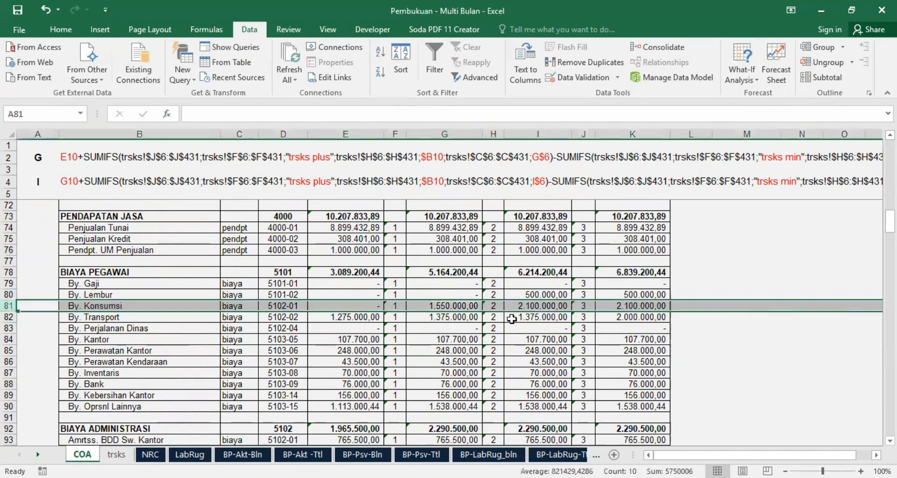
left_click(442, 306)
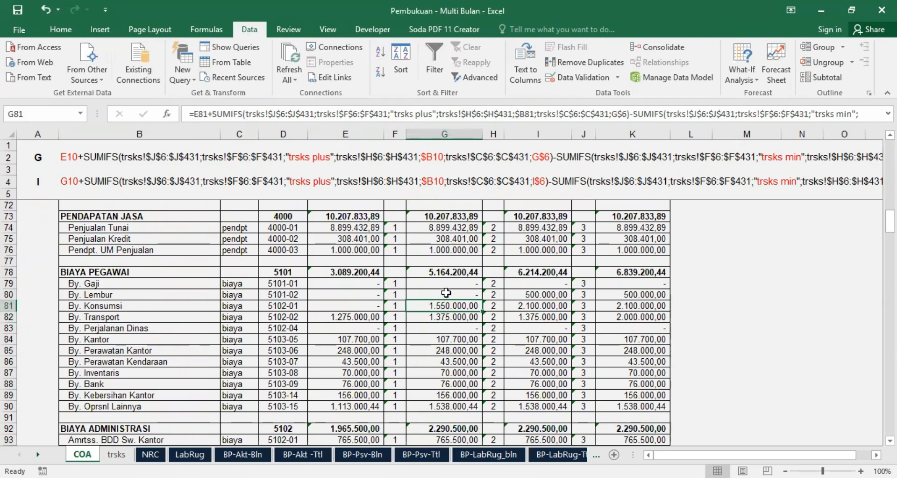
Compare the Kas Kecil formulas in G10 and I10, including the Feb 21 month number formula in I6
scroll(448, 281, "up", 12)
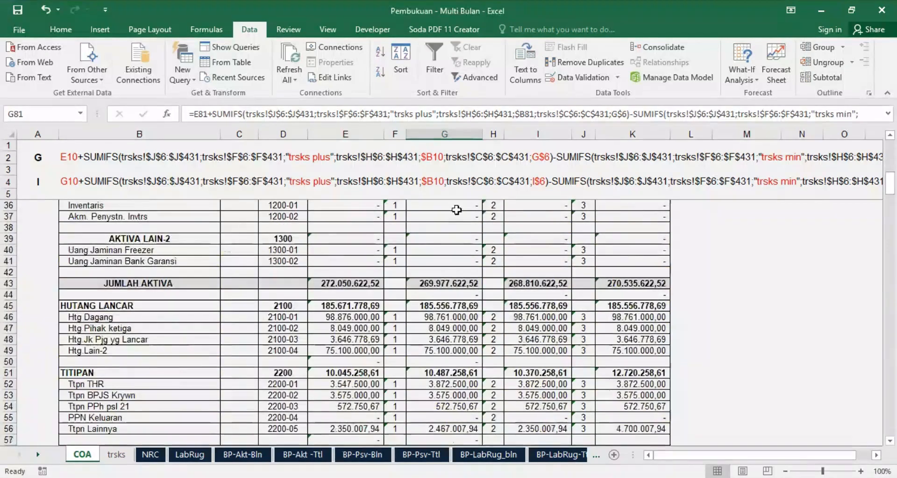
scroll(453, 256, "up", 10)
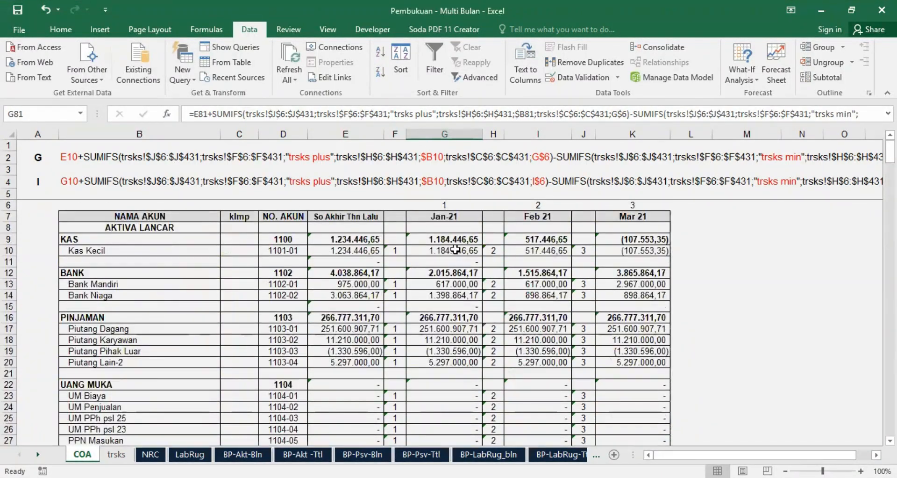
left_click(449, 249)
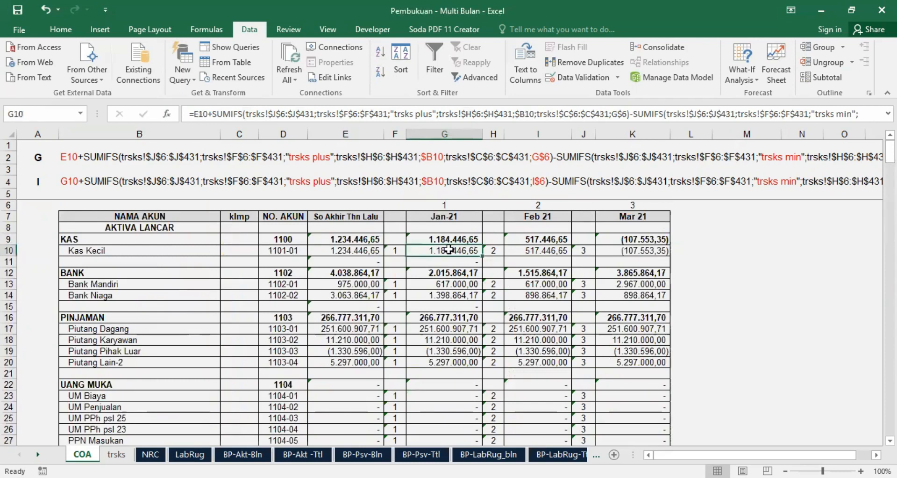
left_click(544, 248)
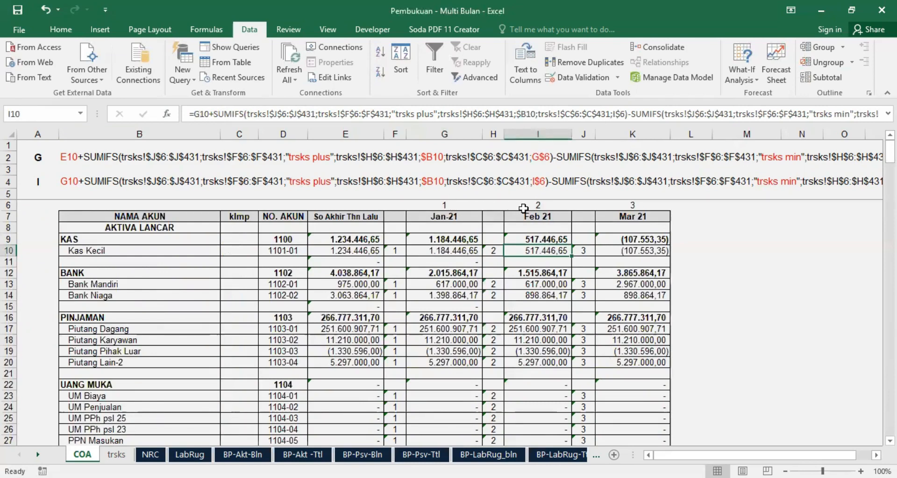
left_click(539, 204)
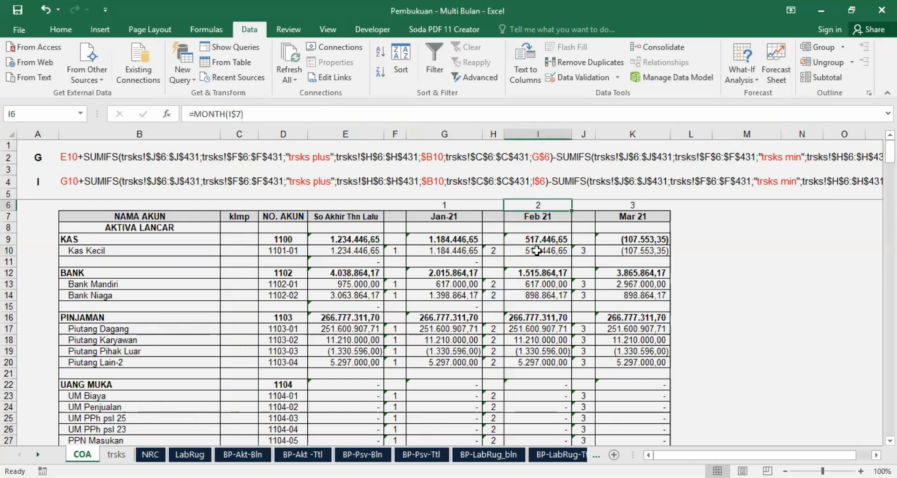
left_click(536, 251)
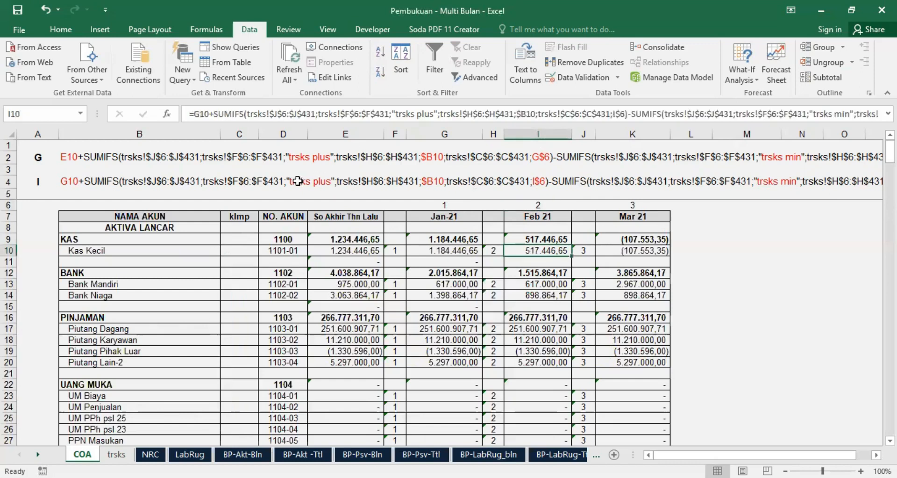
Compare the sample formula for column I in row 4 with the Feb 21 Kas Kecil formula in I10
left_click(35, 182)
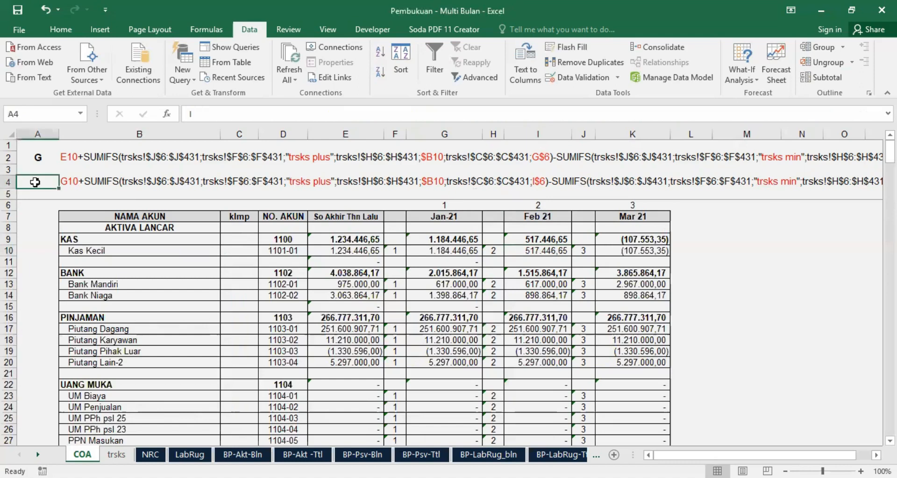
left_click(9, 182)
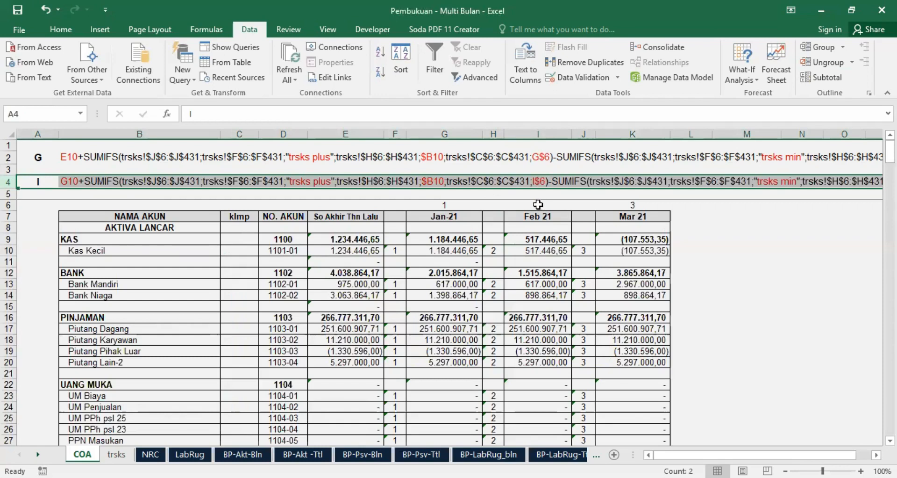
left_click(544, 250)
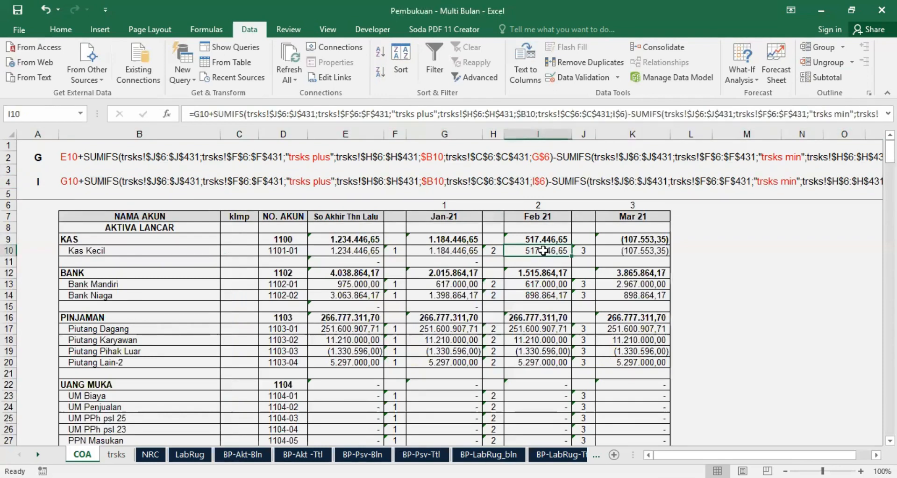
Read the sample formulas in rows 2 and 4 through to their ends alongside the G10 formula
left_click(450, 249)
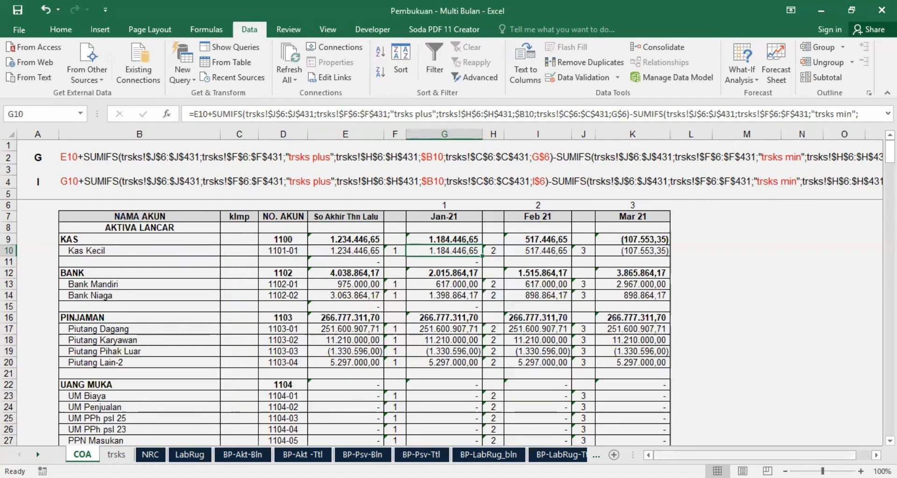
left_click_drag(755, 454, 770, 455)
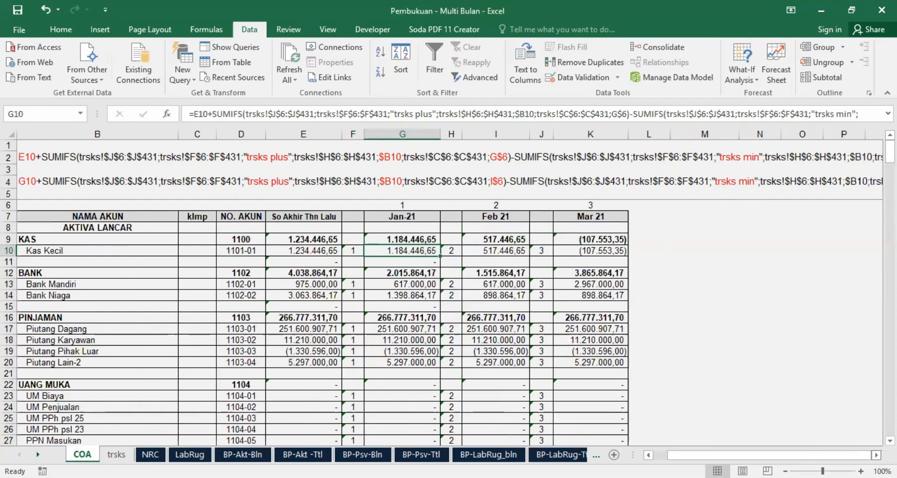
left_click(877, 455)
left_click(877, 454)
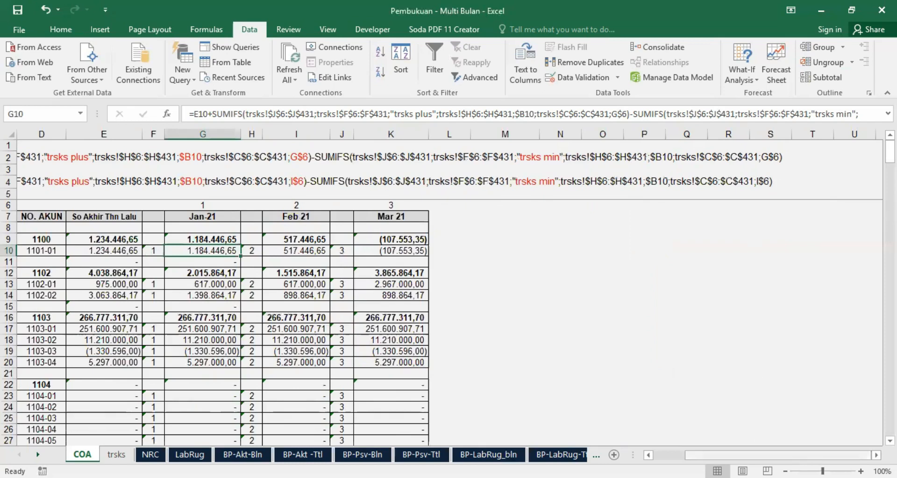
left_click_drag(813, 454, 781, 454)
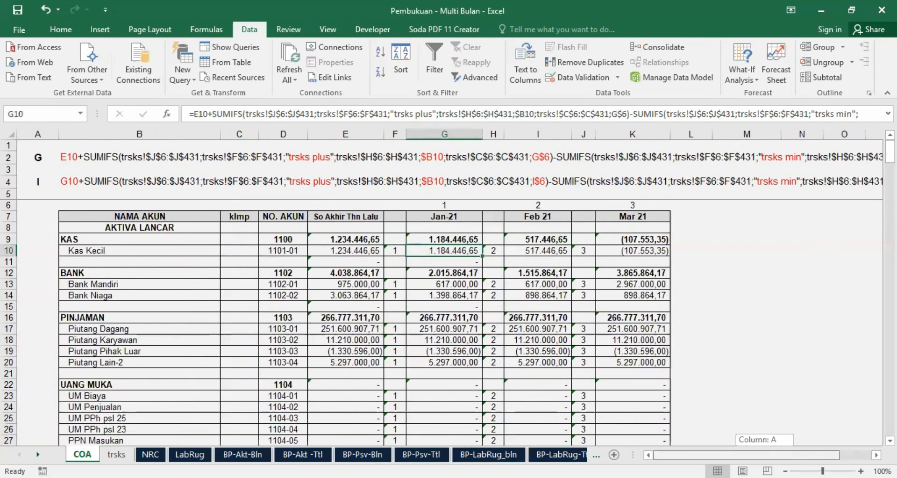
Compare the Kas Kecil formulas in I10 and K10, highlighting the K$6 month criterion in K10 for inspection
left_click(525, 250)
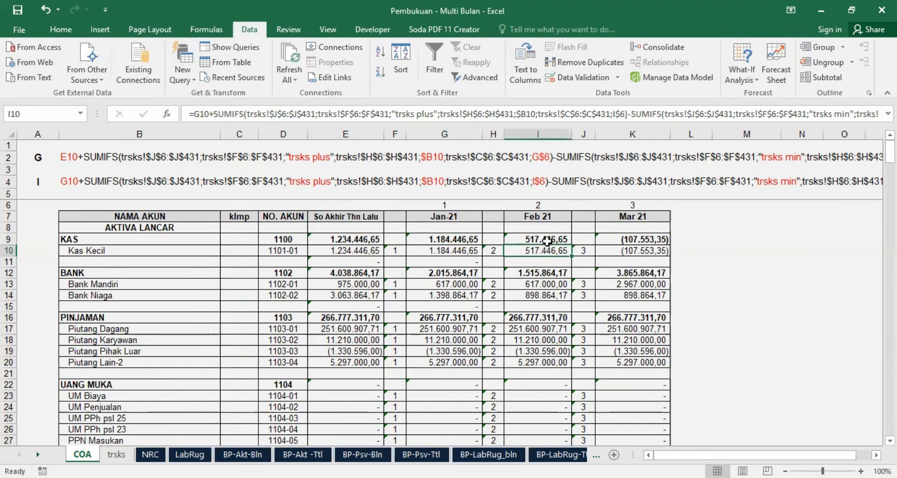
left_click(635, 248)
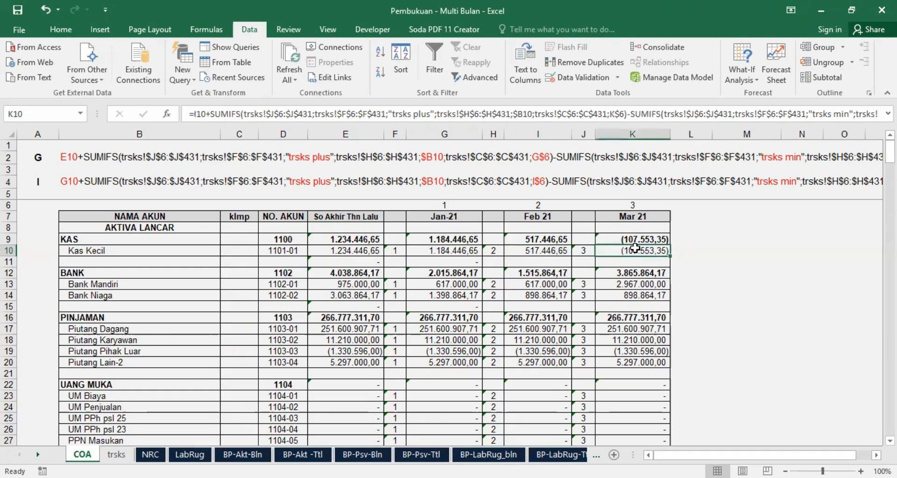
left_click(538, 250)
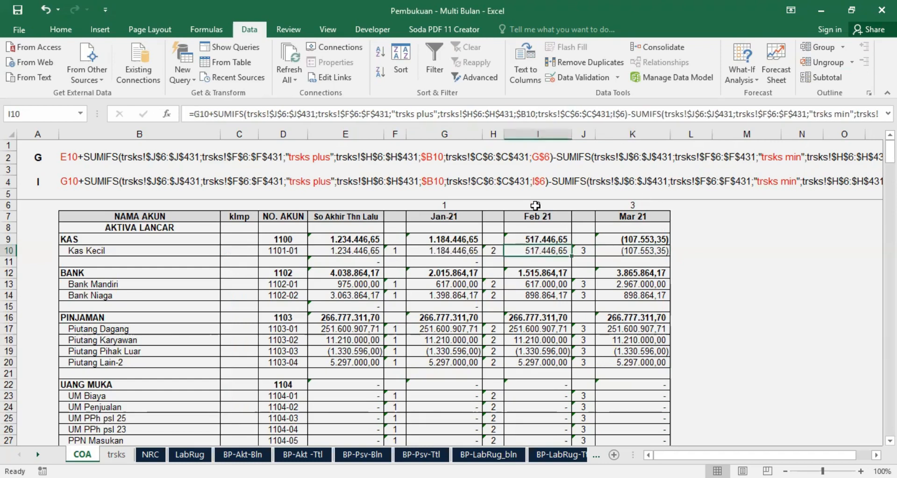
left_click(622, 202)
left_click(641, 249)
left_click(619, 115)
double_click(619, 115)
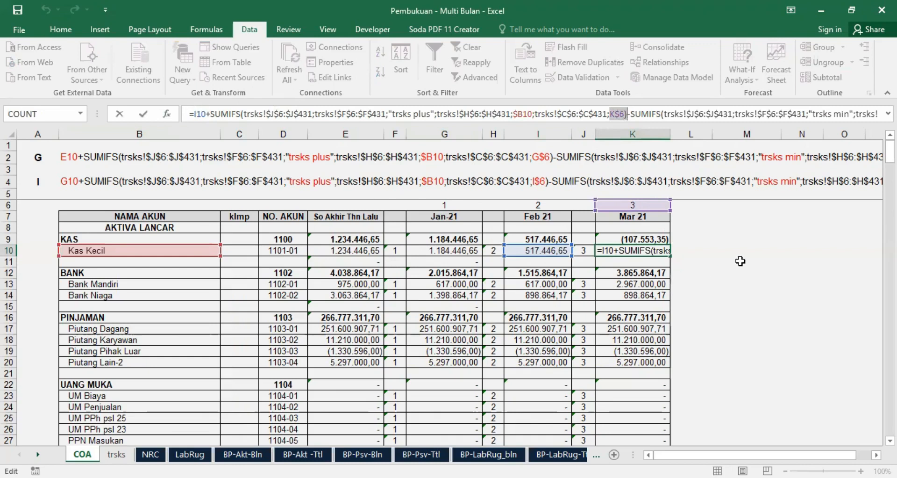
key("ctrl+Return")
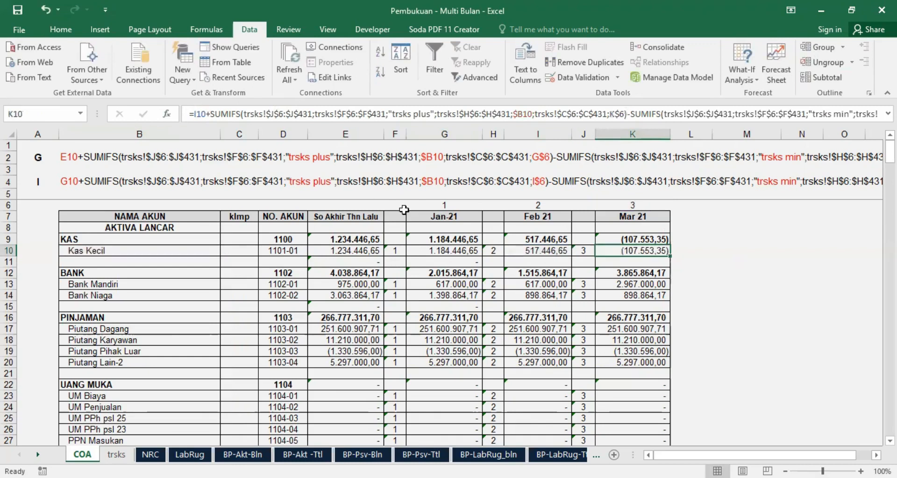
Compare the opening-balance reference in the column G sample formula with the I10 reference in the K10 formula
left_click(430, 134)
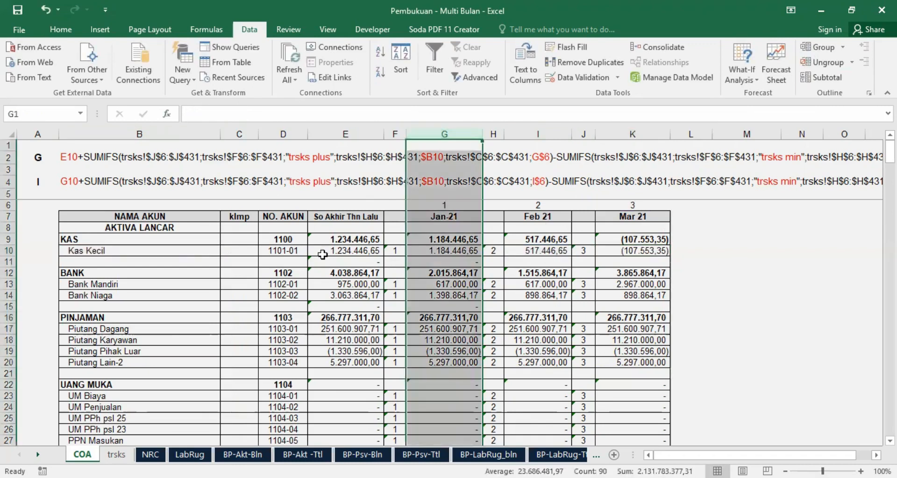
left_click(66, 157)
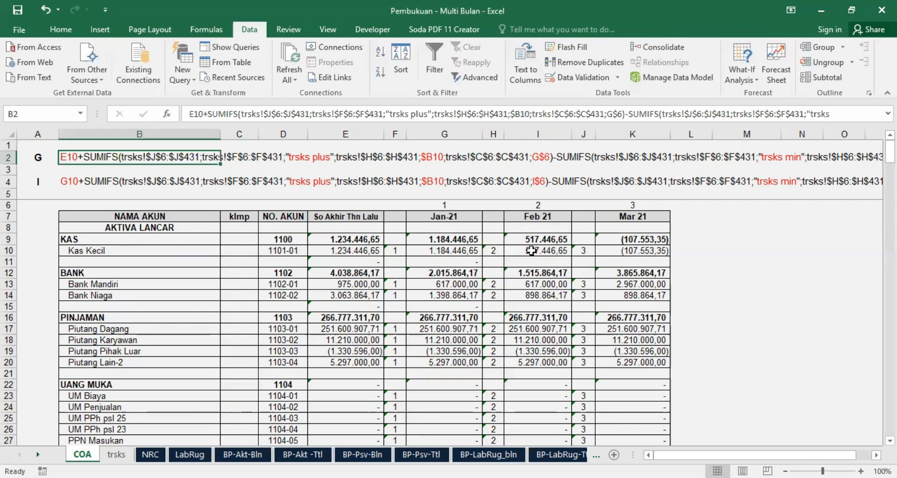
left_click(644, 252)
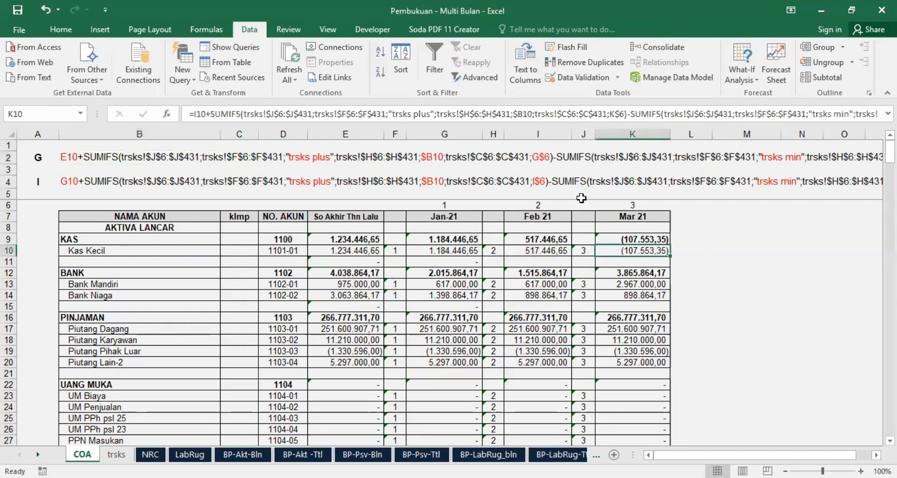
double_click(196, 114)
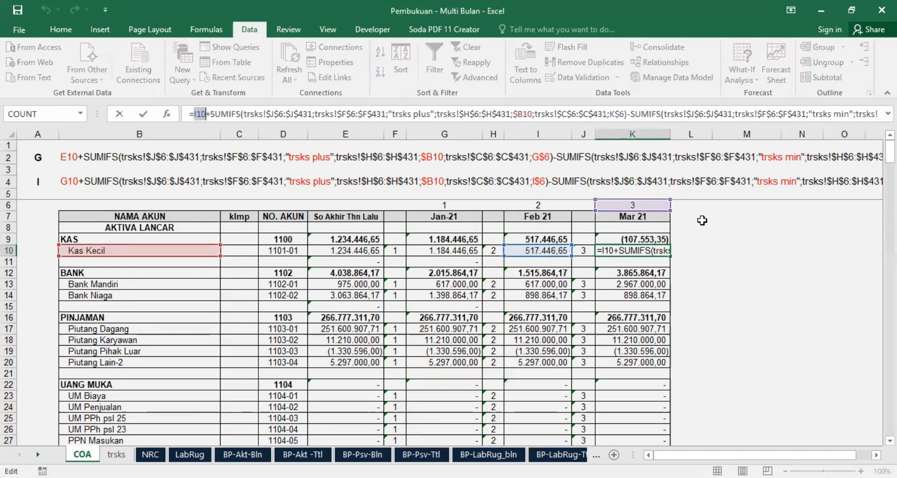
key("Escape")
left_click(743, 217)
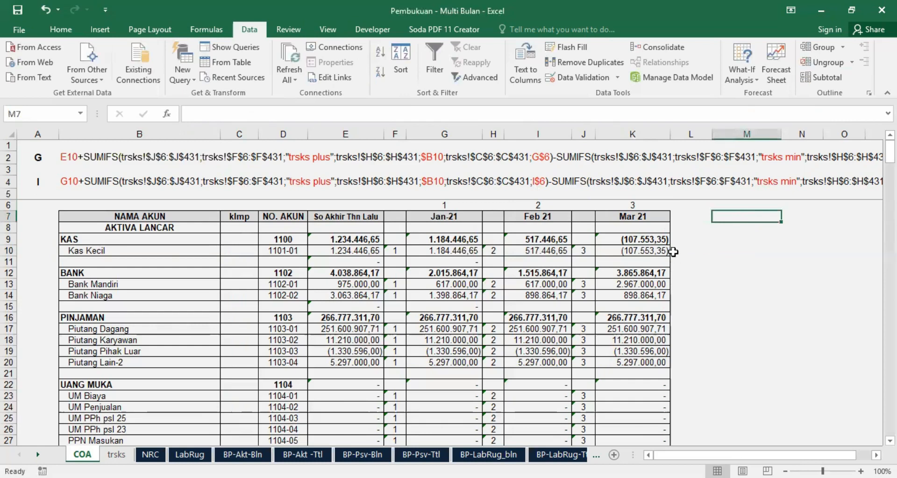
Examine the month helper formulas in F10, H10 and J10 and the row 6 month numbers that they reference
left_click(629, 247)
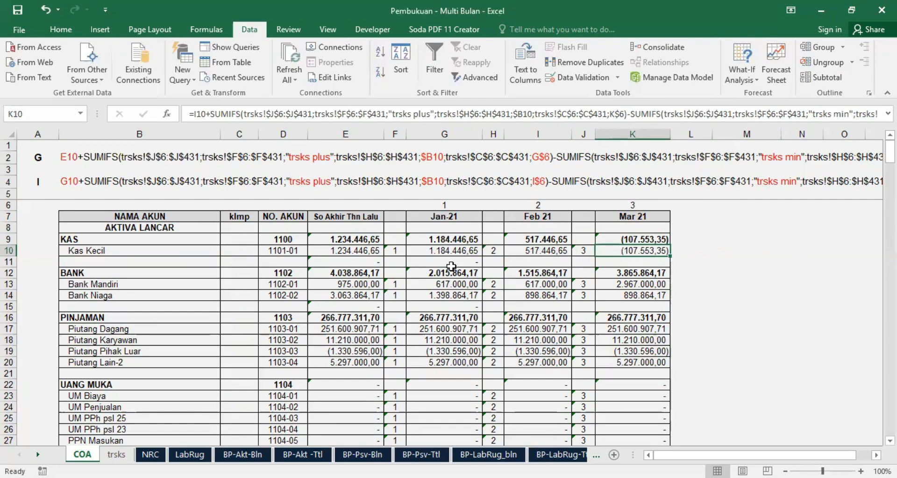
left_click(392, 250)
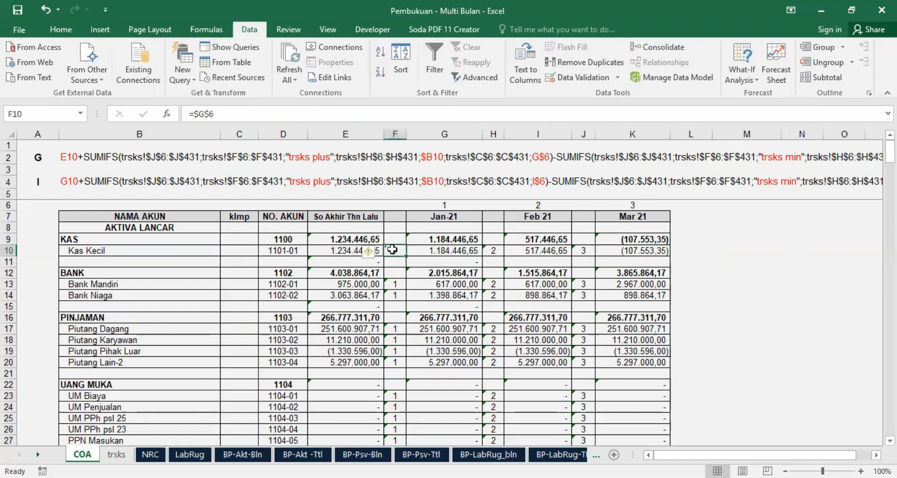
left_click(443, 204)
left_click(494, 250)
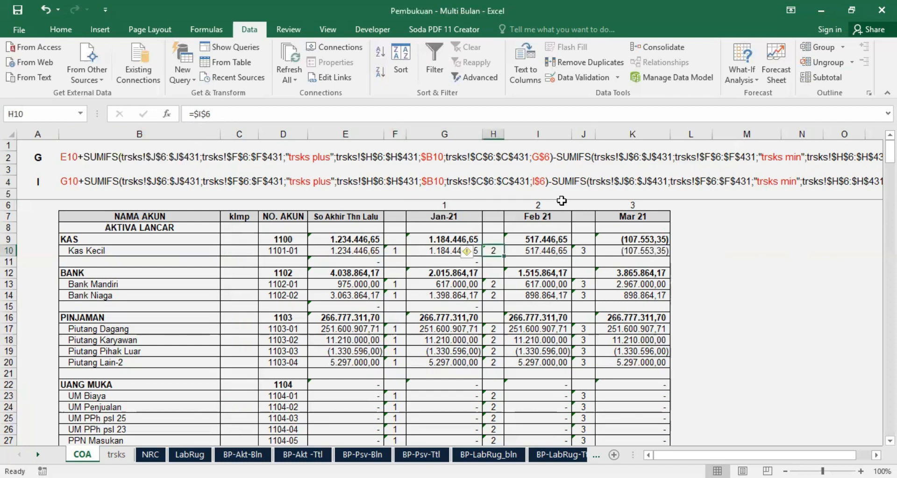
left_click(542, 204)
left_click(488, 250)
left_click(585, 250)
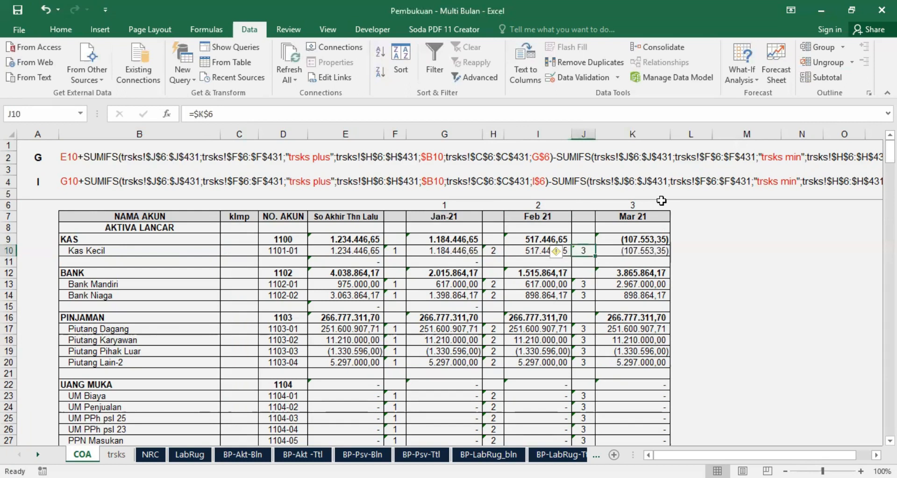
Locate the Laba (Rugi) Berjalan account in row 68 of COA and inspect its January formula in G68
left_click(684, 251)
left_click(746, 212)
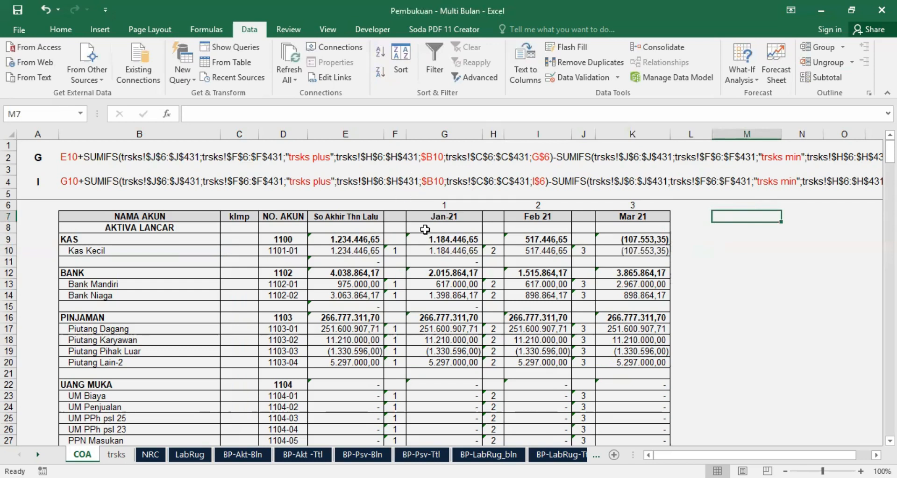
left_click(391, 249)
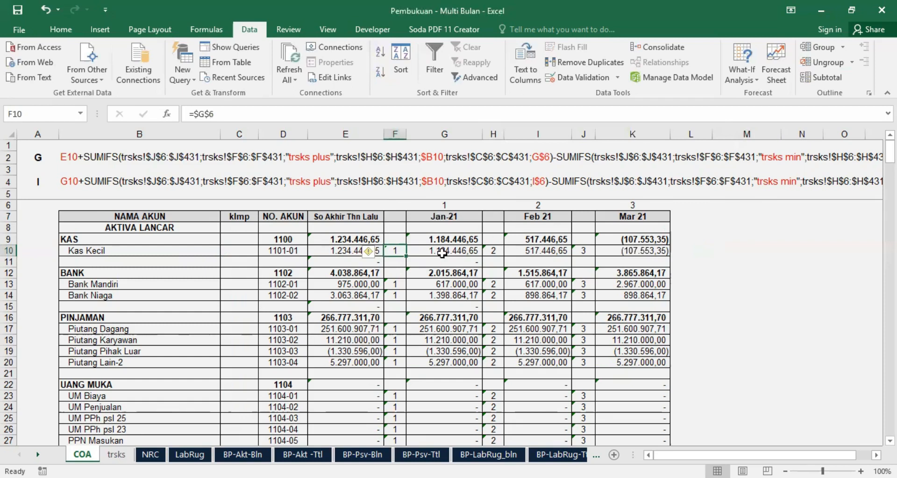
scroll(439, 276, "down", 5)
scroll(443, 273, "down", 8)
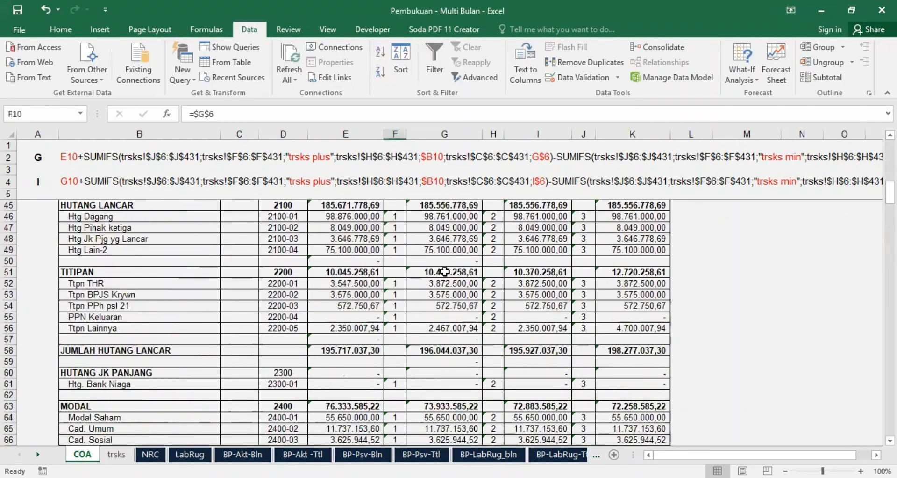
scroll(444, 272, "down", 4)
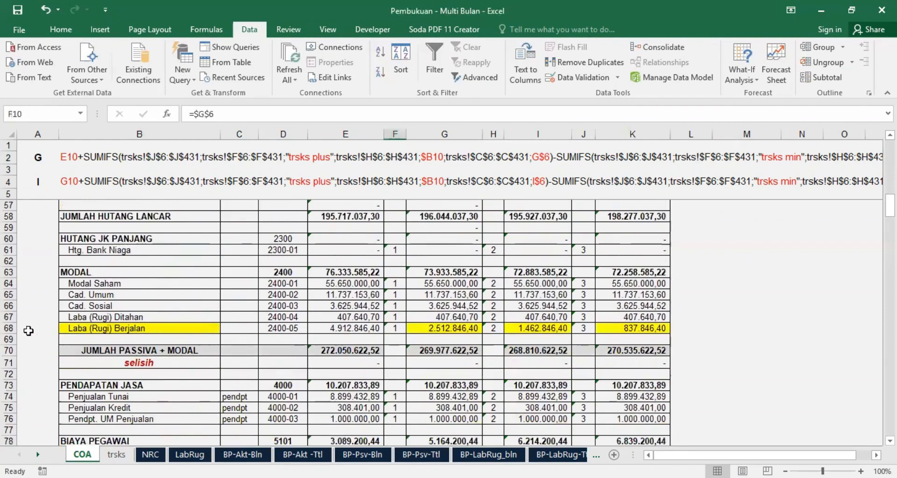
left_click(9, 328)
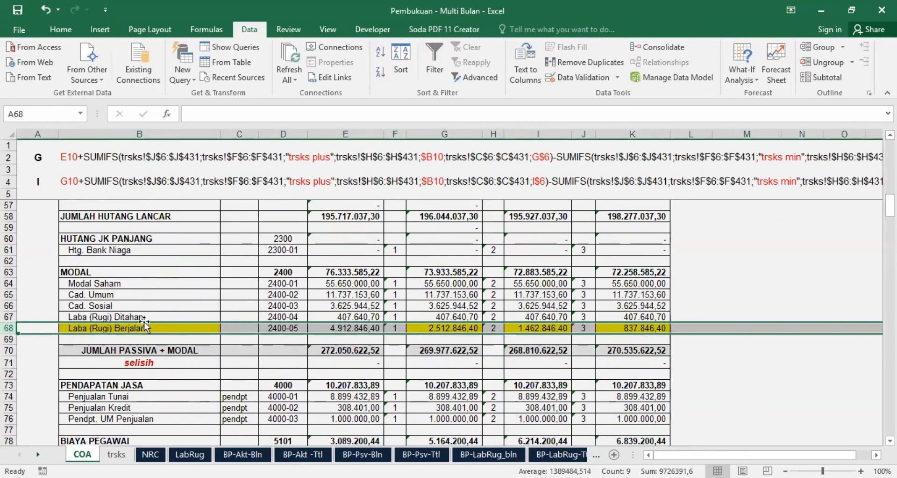
left_click(441, 328)
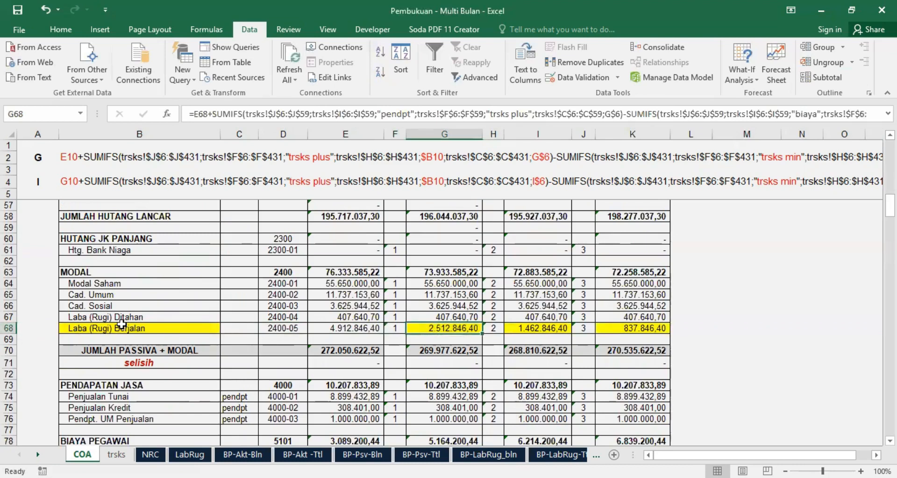
Compare the regular account formula for Modal Saham in G64 with the Laba (Rugi) Berjalan formula in G68
scroll(201, 295, "up", 3)
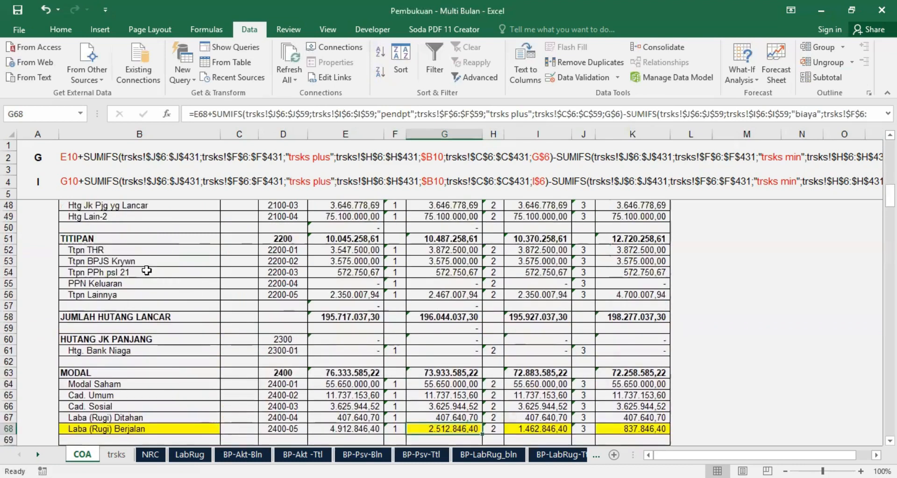
left_click(103, 248)
scroll(443, 330, "down", 2)
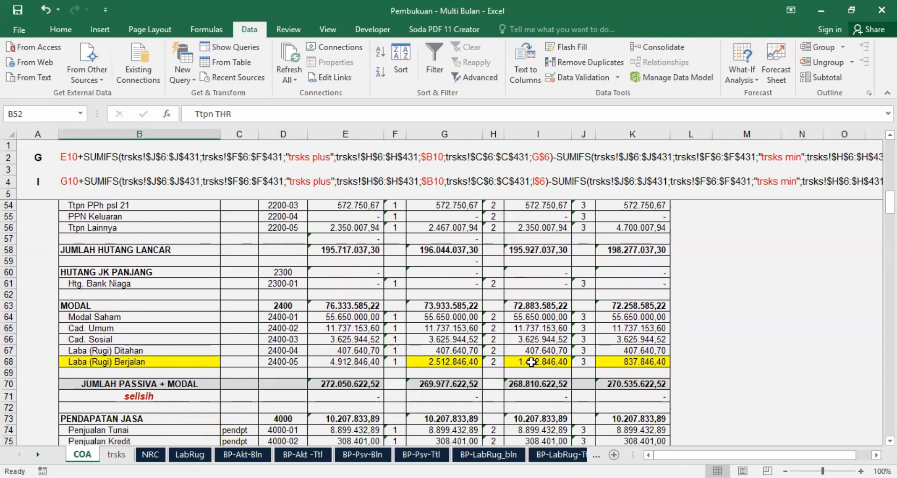
left_click(443, 316)
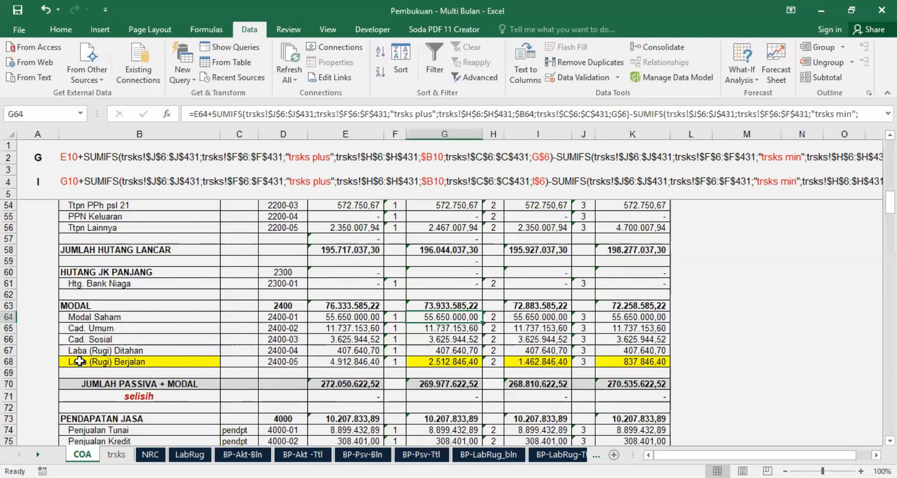
left_click(443, 361)
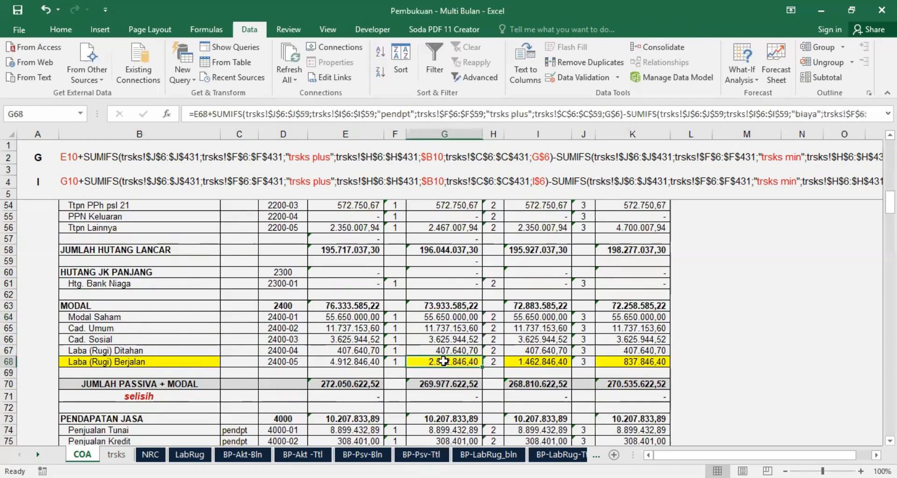
scroll(444, 361, "down", 4)
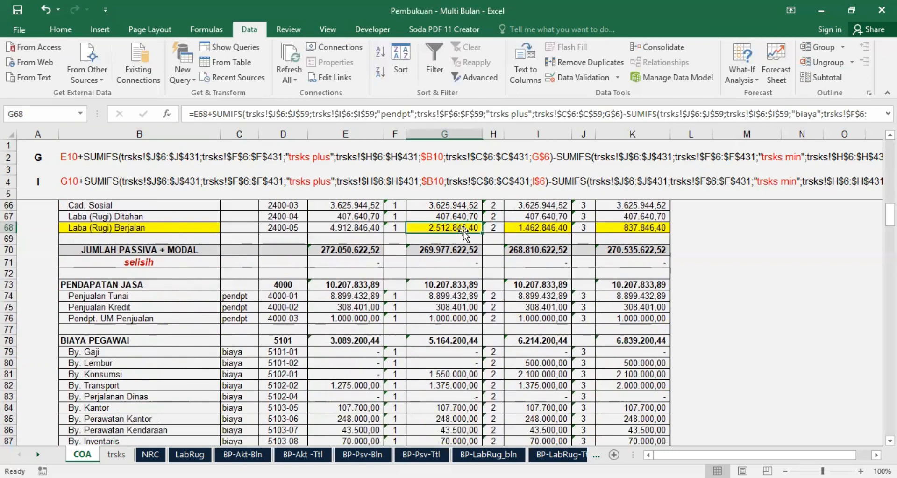
Compare the February formula for Laba (Rugi) Berjalan in I68 with the January formula in G68
scroll(468, 231, "up", 1)
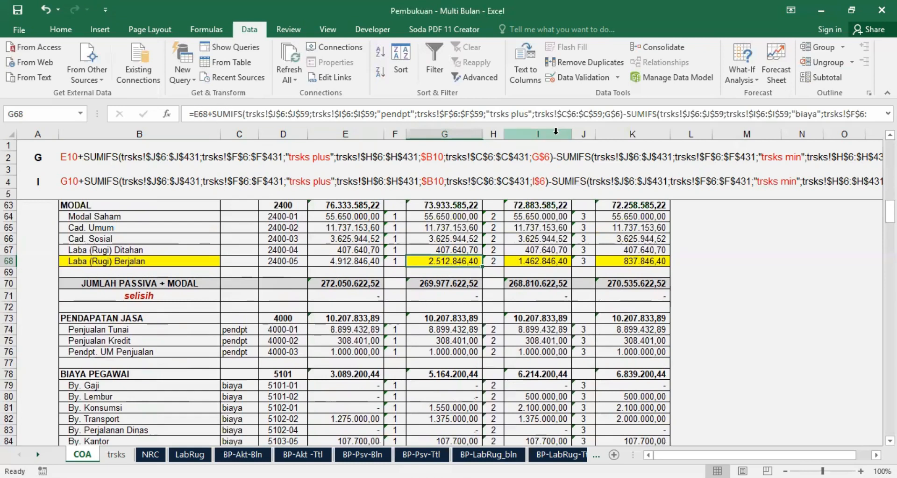
left_click(544, 261)
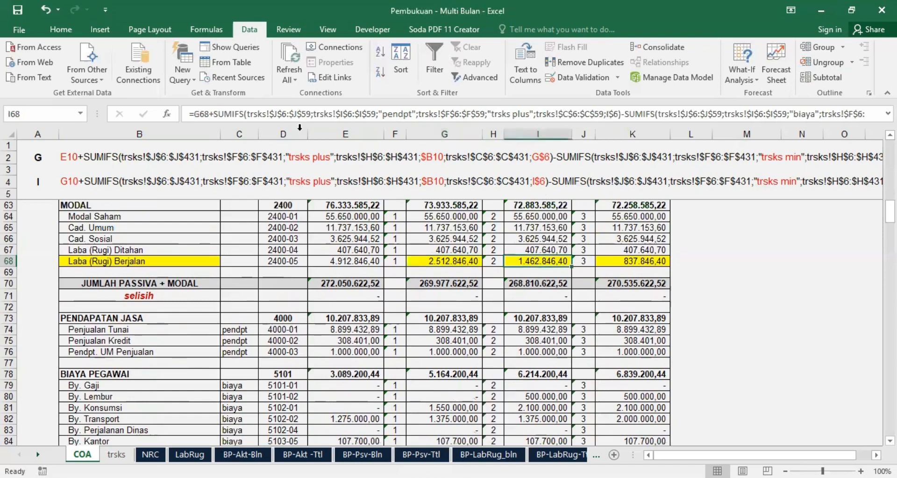
left_click(434, 261)
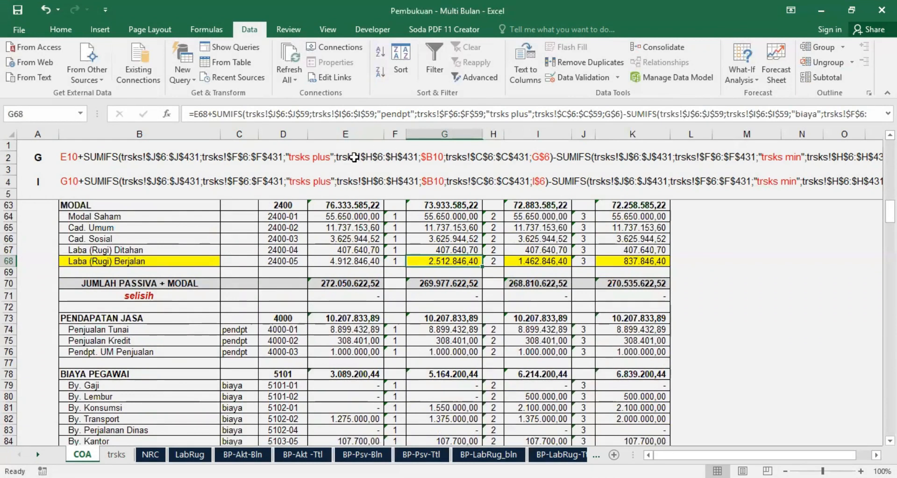
Examine the Pos column in the trsks sheet and the klmp lookup formulas from I6 to I17
left_click(116, 454)
left_click(594, 135)
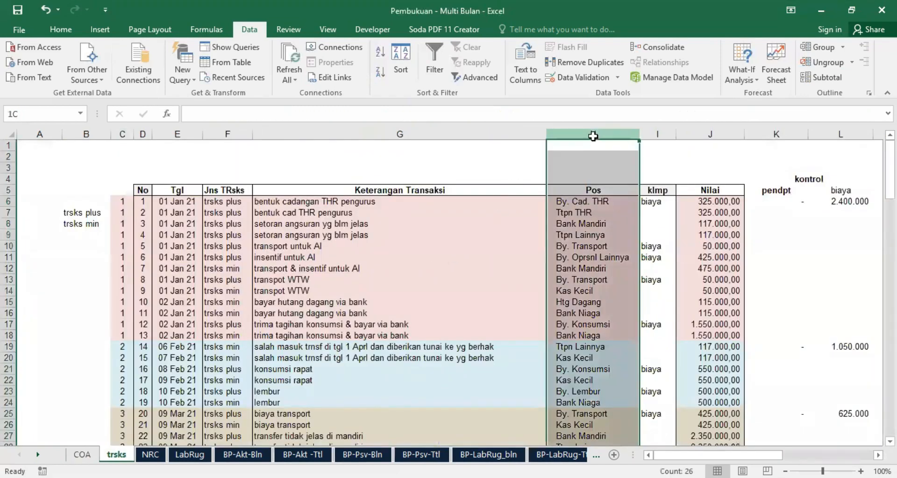
left_click(82, 454)
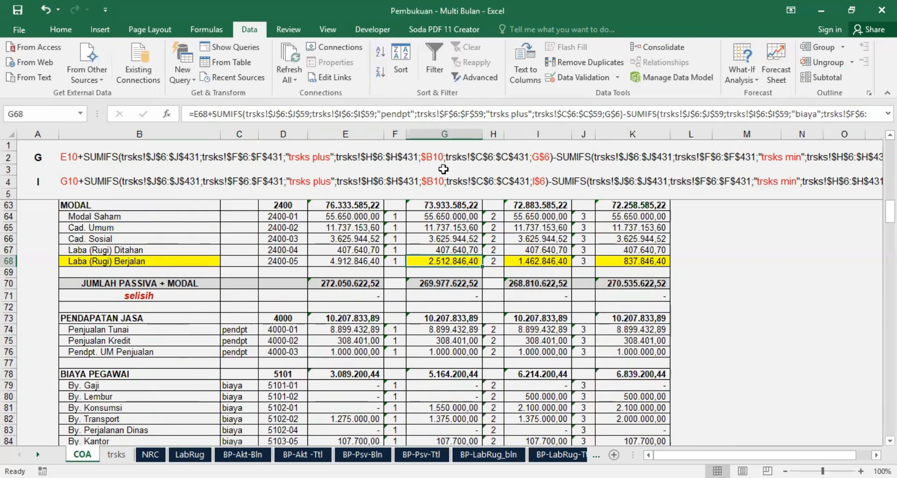
left_click(117, 453)
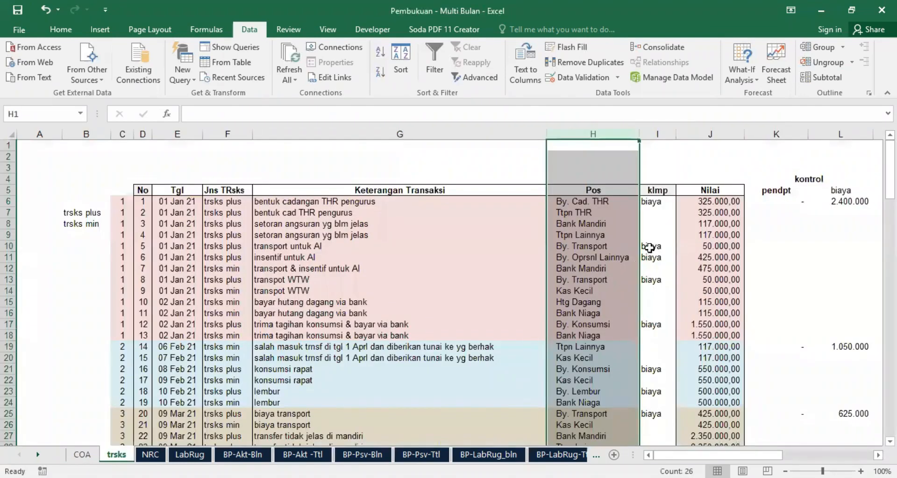
left_click(652, 134)
left_click(654, 202)
left_click_drag(657, 226, 651, 322)
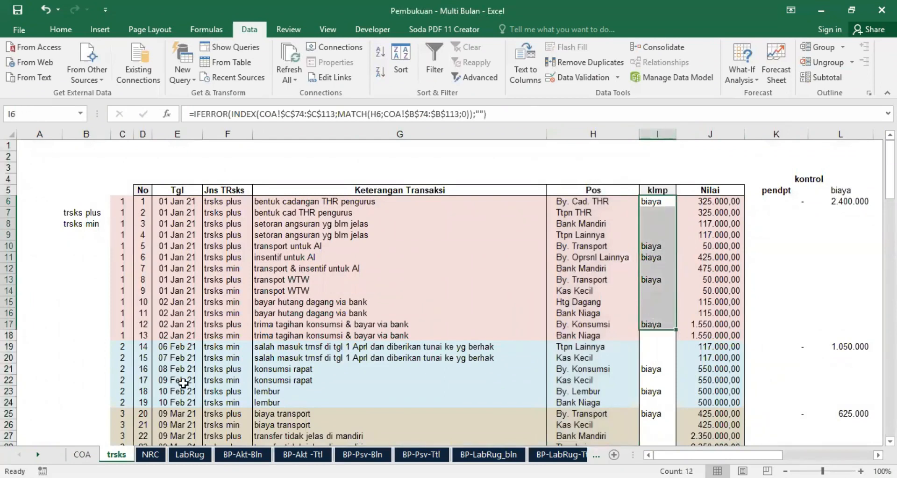
left_click(151, 454)
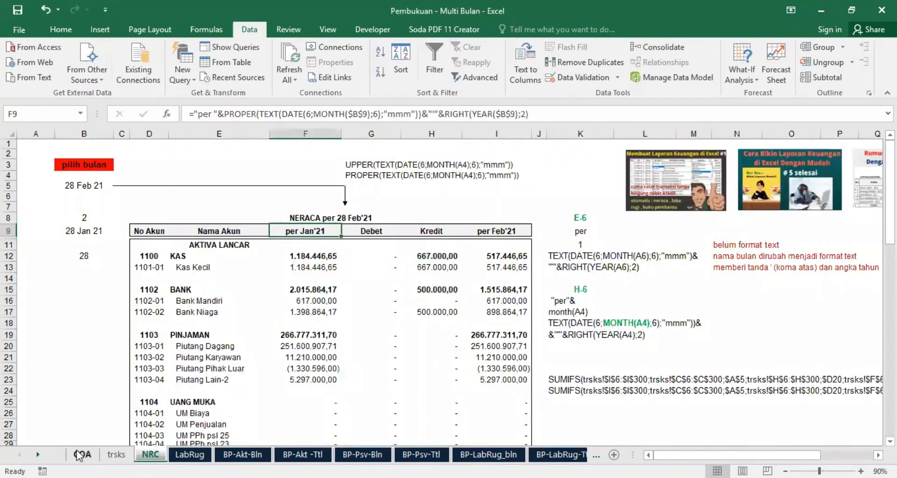
Highlight the "pendpt" criterion in the G68 formula and check it against the klmp labels in trsks and COA, leaving the formula unedited
left_click(82, 453)
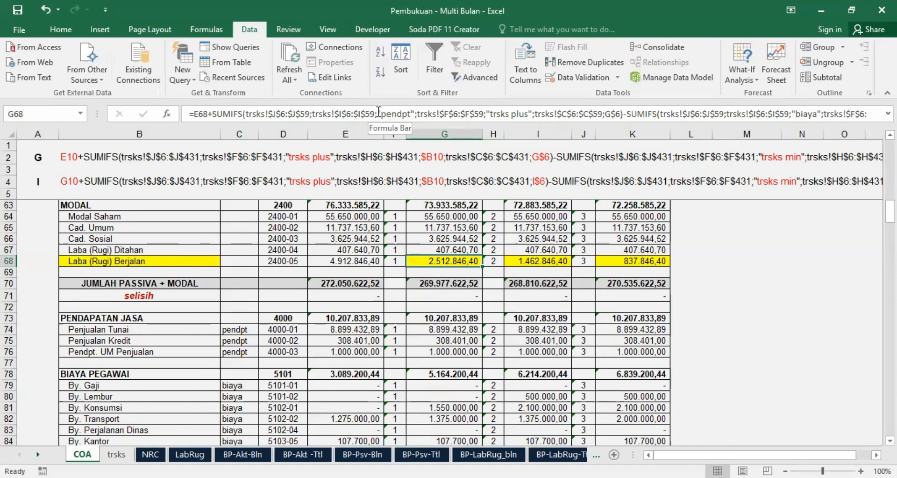
left_click_drag(378, 111, 411, 111)
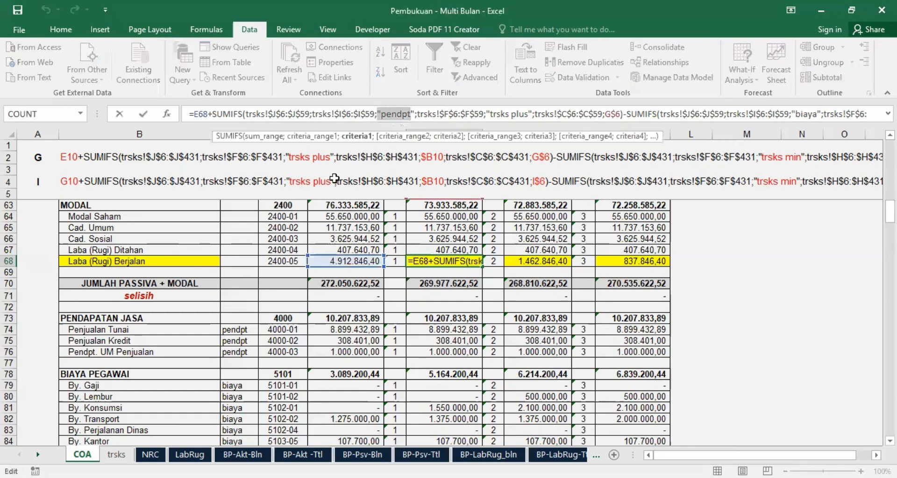
left_click(117, 454)
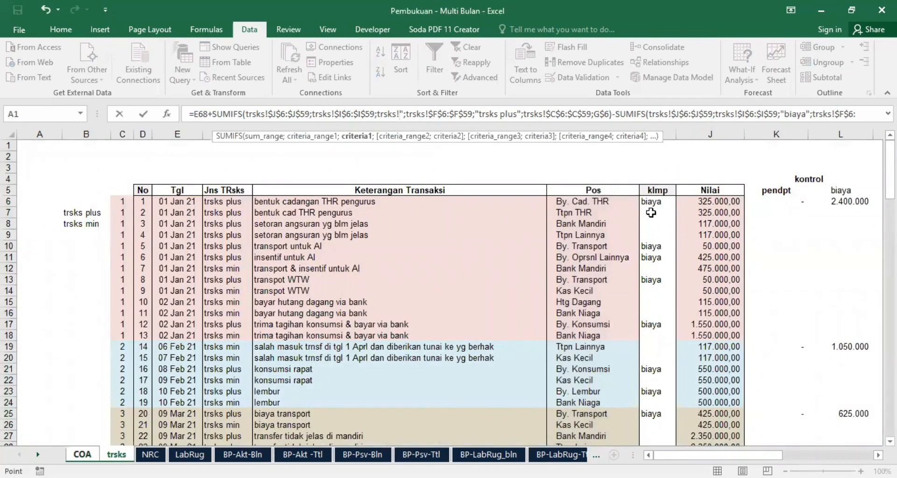
scroll(639, 363, "down", 2)
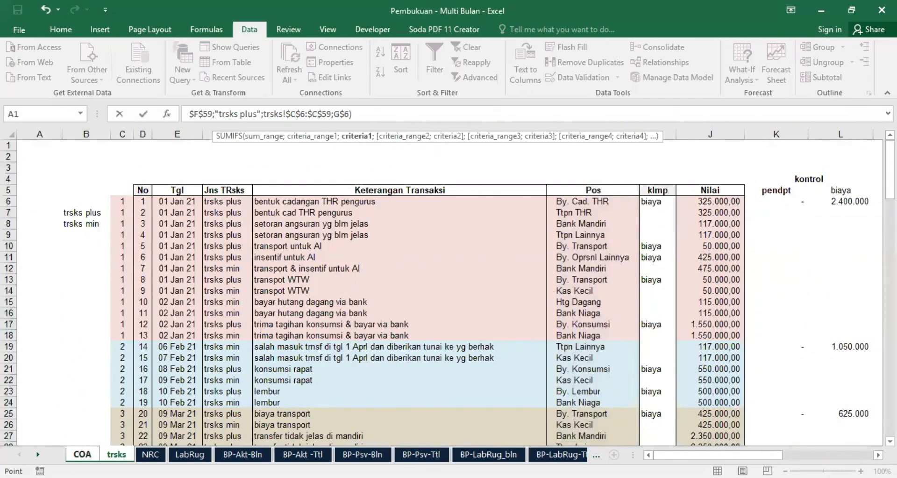
left_click(82, 454)
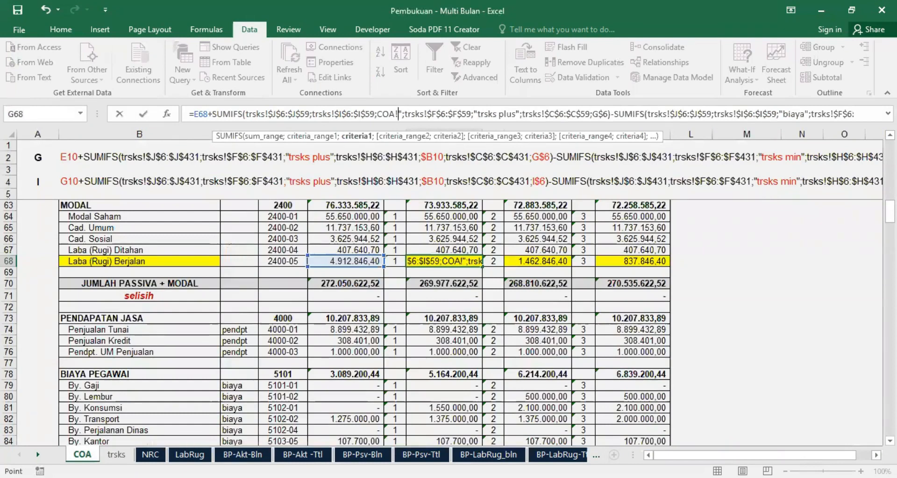
key("Escape")
left_click(235, 330)
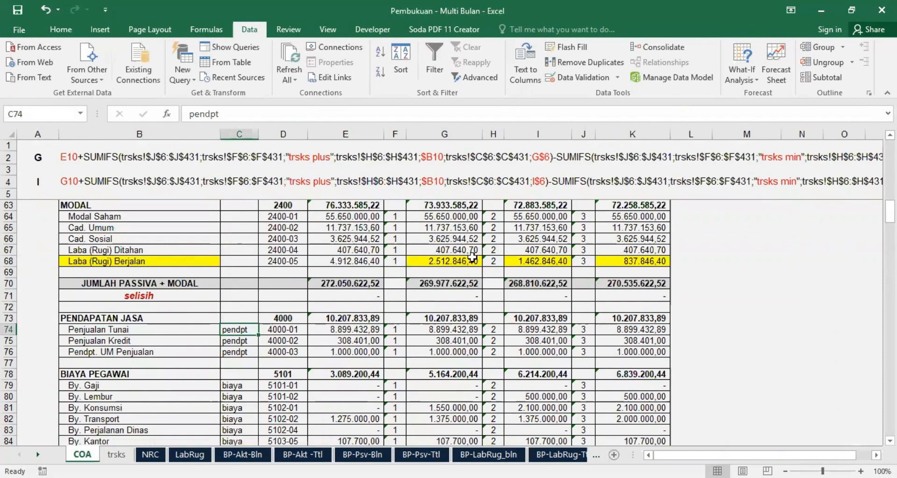
left_click(449, 261)
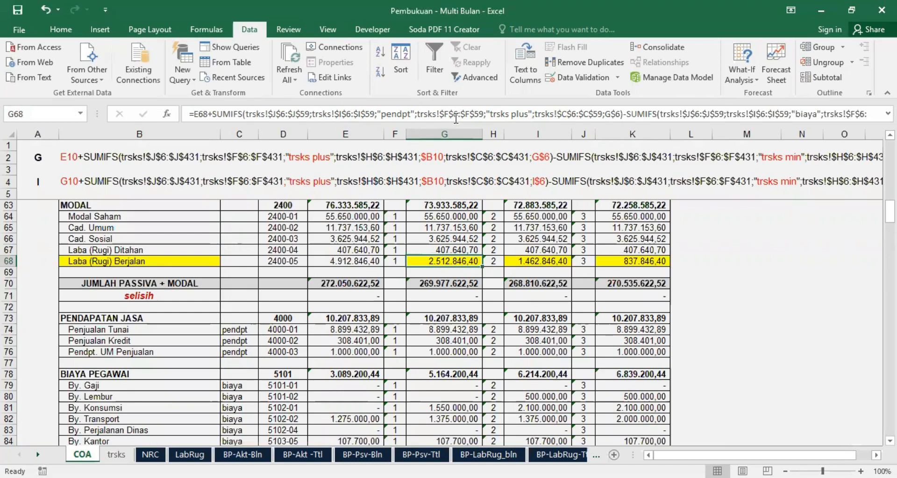
Compare the row 2 sample formula with G68, and check the Laba (Rugi) Berjalan formulas in I68 and K68
left_click(395, 157)
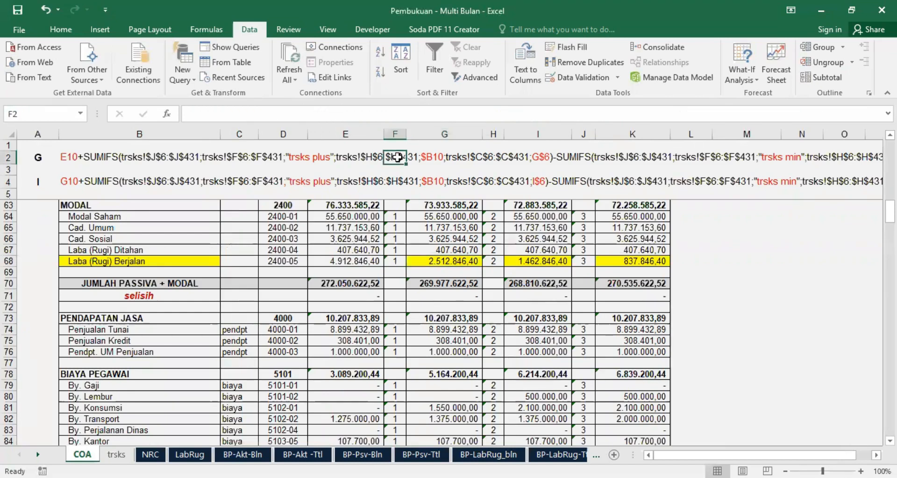
left_click(440, 261)
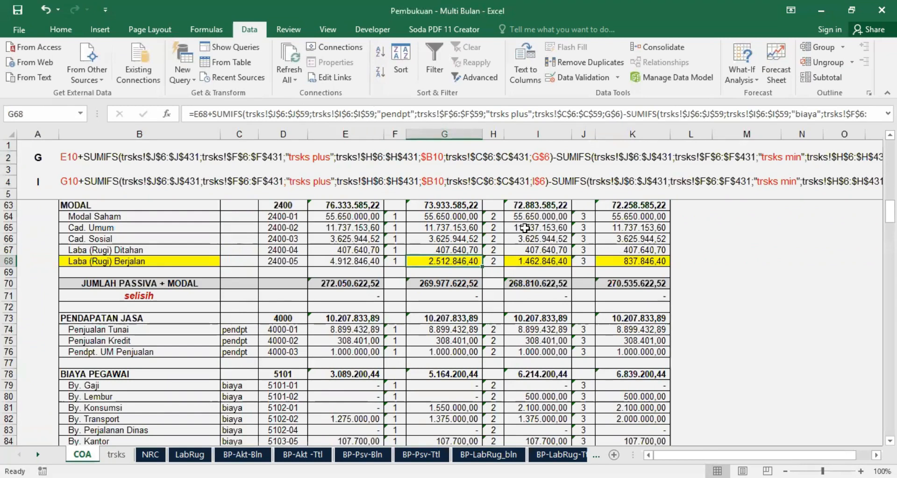
left_click(538, 261)
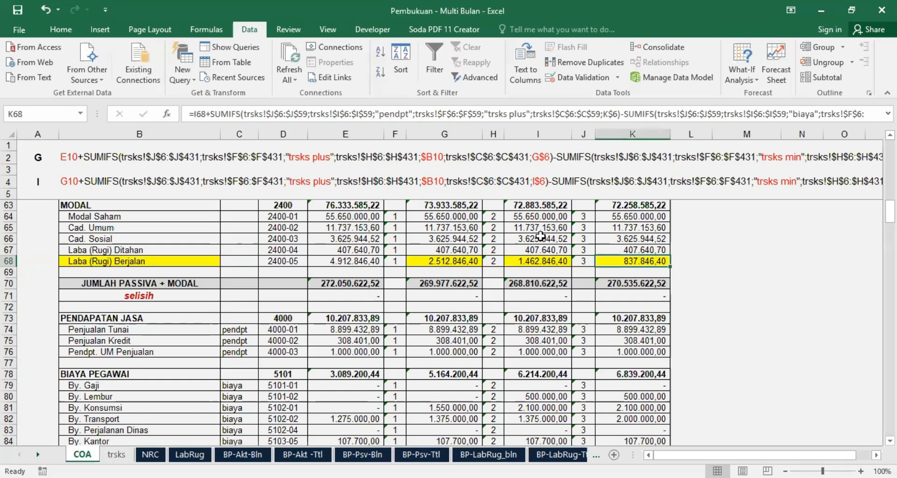
left_click(623, 256)
left_click(436, 261)
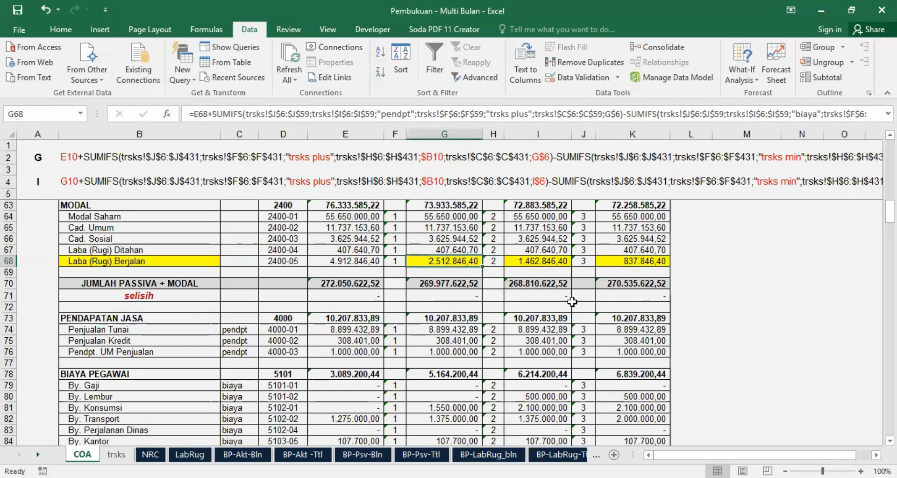
Examine the Laba (Rugi) Berjalan formula in G111 and the G-68 sample formula in rows 114 and 115, against row 68
scroll(569, 300, "down", 8)
scroll(569, 300, "down", 5)
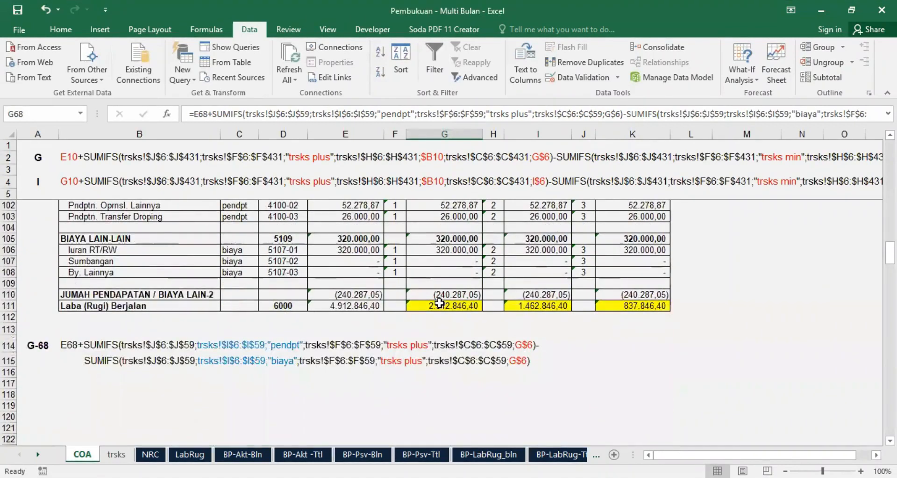
left_click(440, 304)
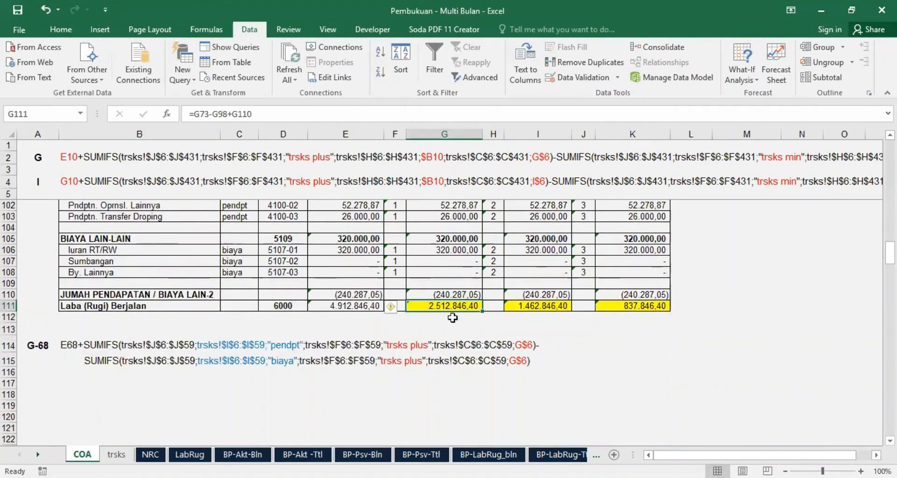
scroll(475, 306, "up", 13)
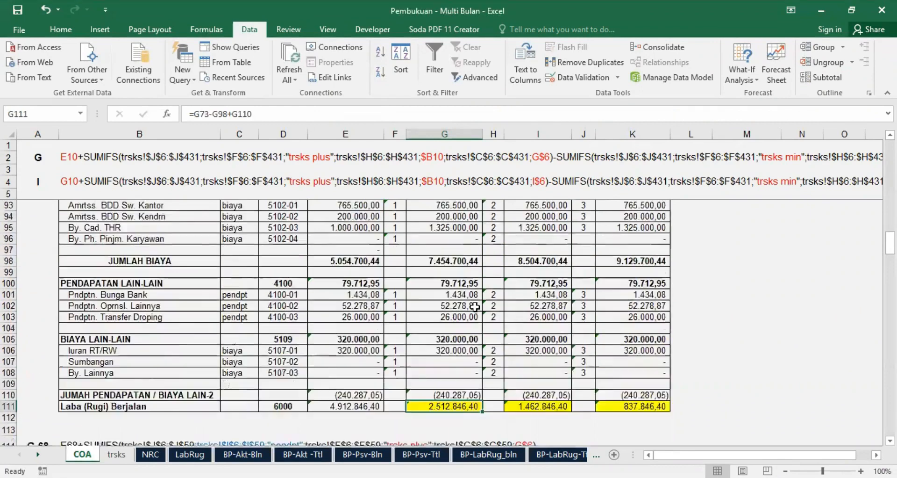
scroll(556, 271, "down", 13)
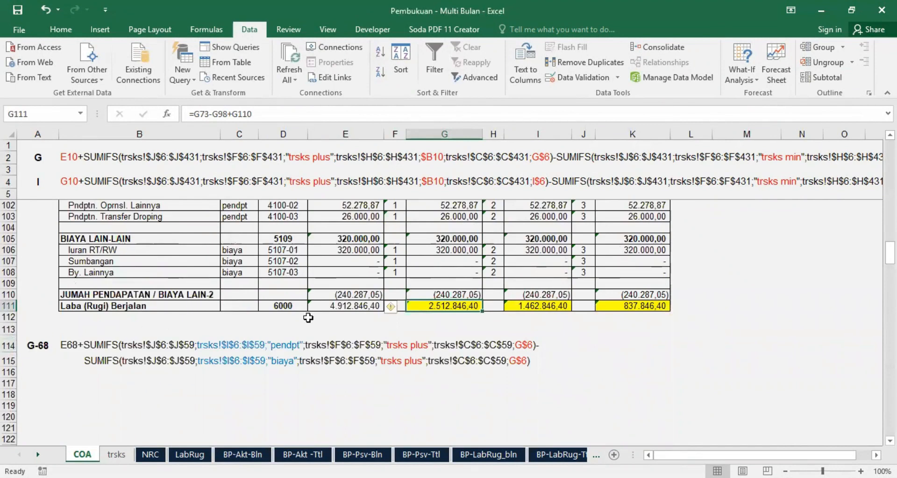
scroll(265, 322, "up", 10)
scroll(487, 249, "up", 4)
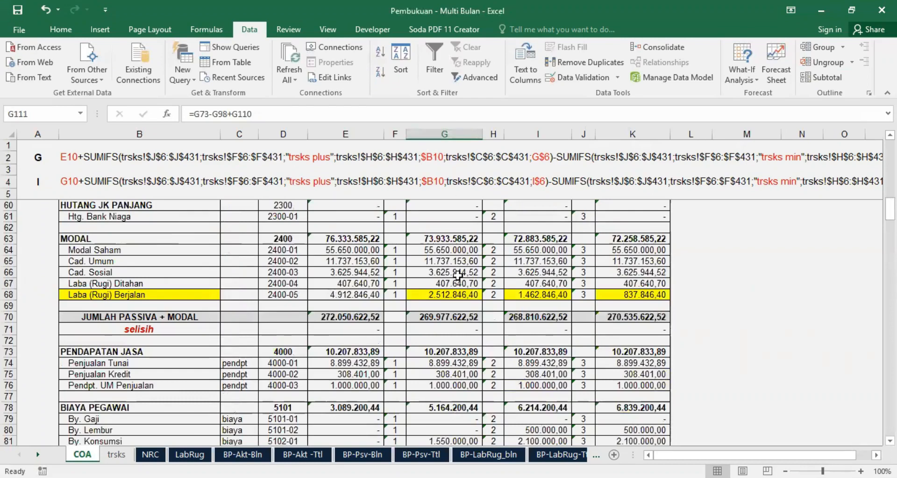
Review the G-68 sample formula below the Laba (Rugi) Berjalan row and the monthly balance columns from the start of the COA sheet
scroll(457, 272, "down", 12)
scroll(457, 271, "down", 2)
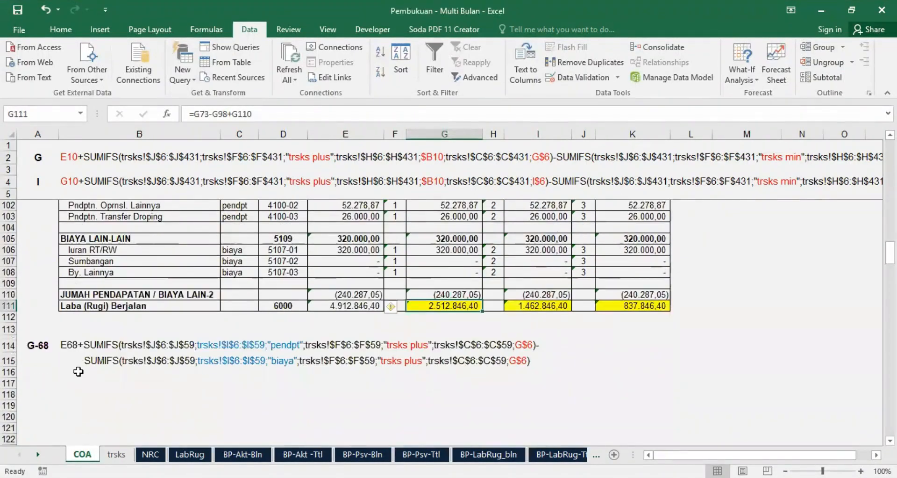
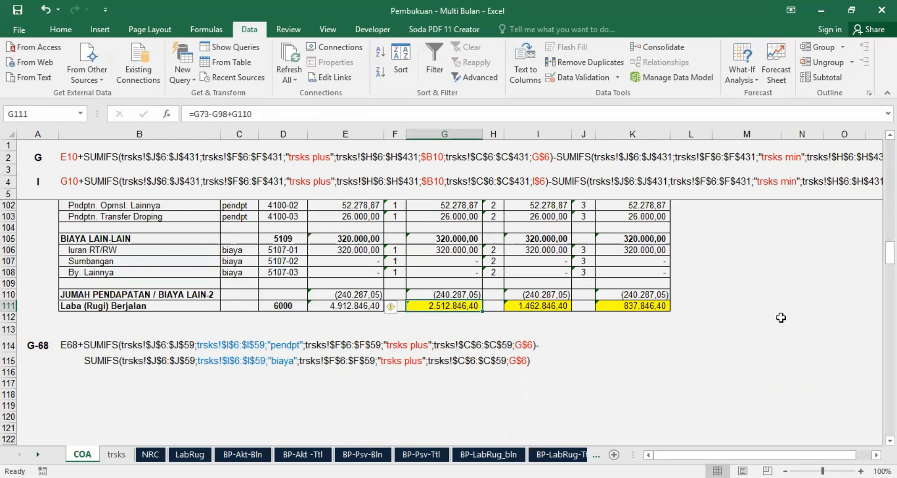
scroll(783, 316, "up", 20)
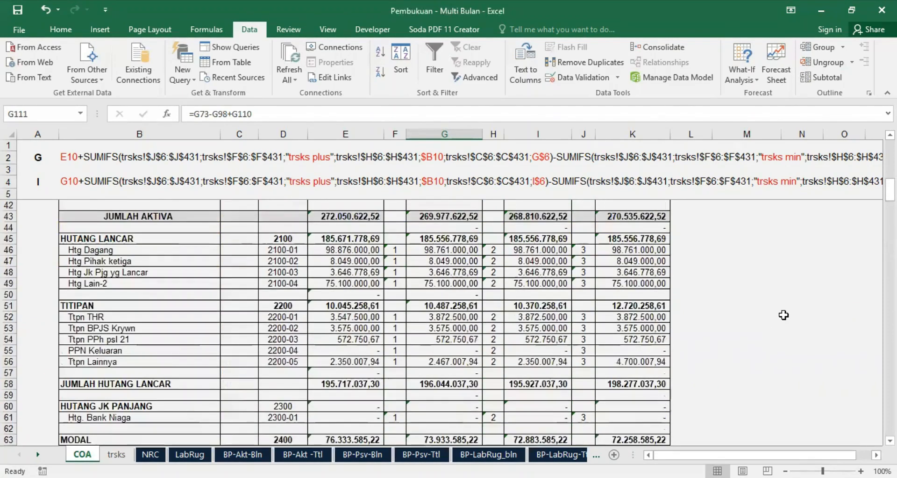
scroll(784, 315, "up", 7)
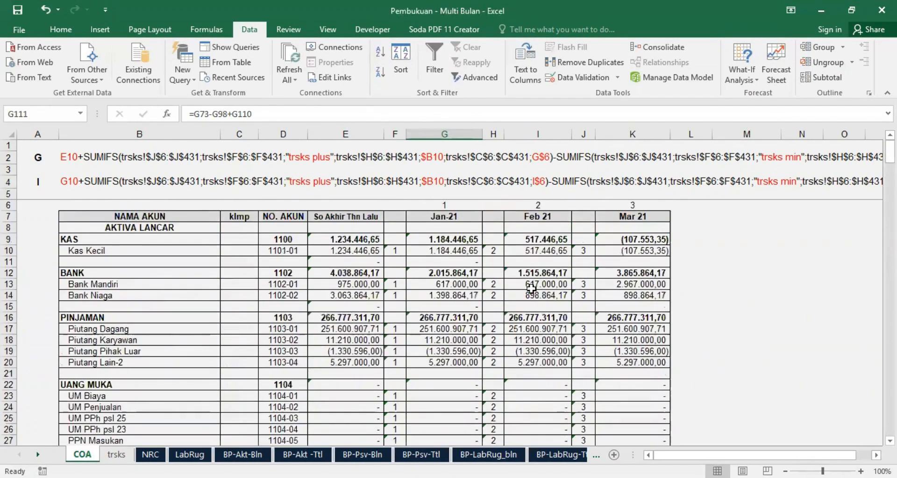
Set the report month in cell B5 of the NRC sheet to 31 Jan 21
left_click(151, 454)
left_click(89, 186)
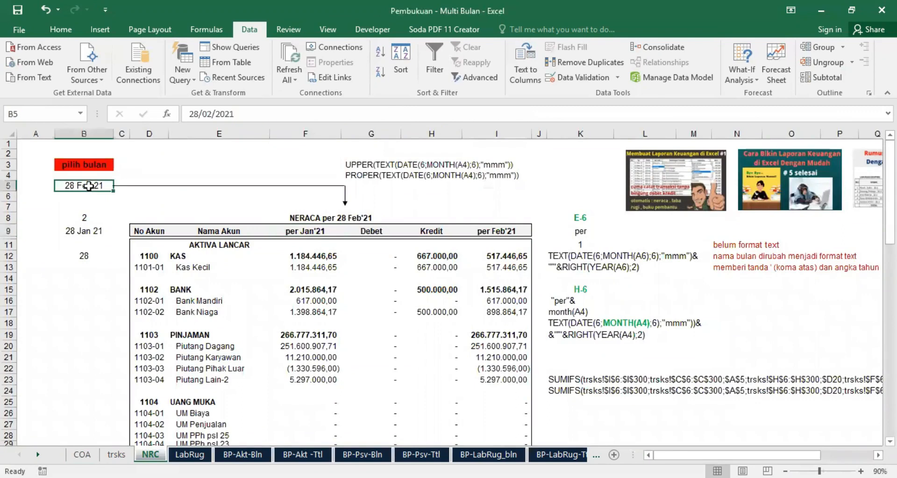
left_click(120, 187)
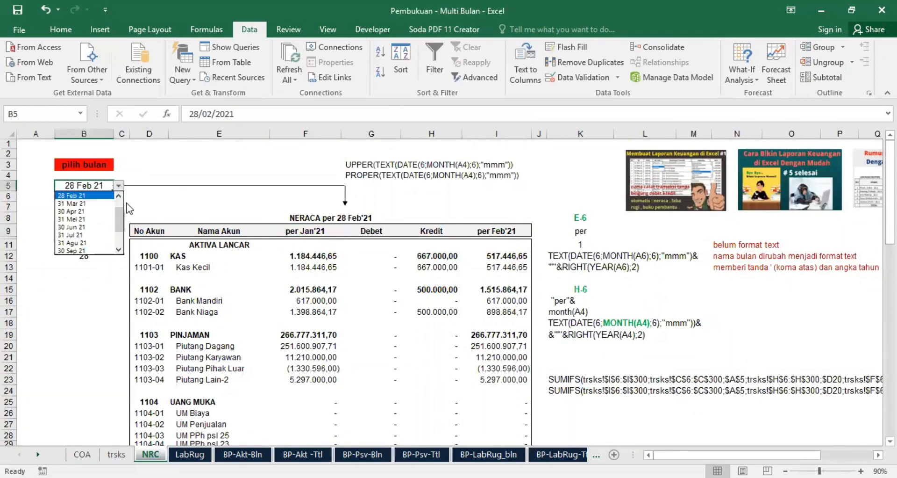
scroll(121, 216, "up", 2)
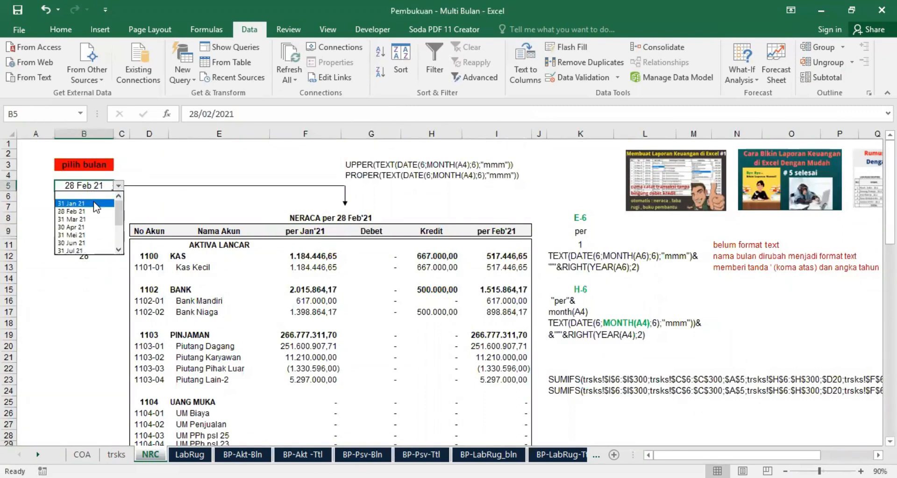
left_click(92, 197)
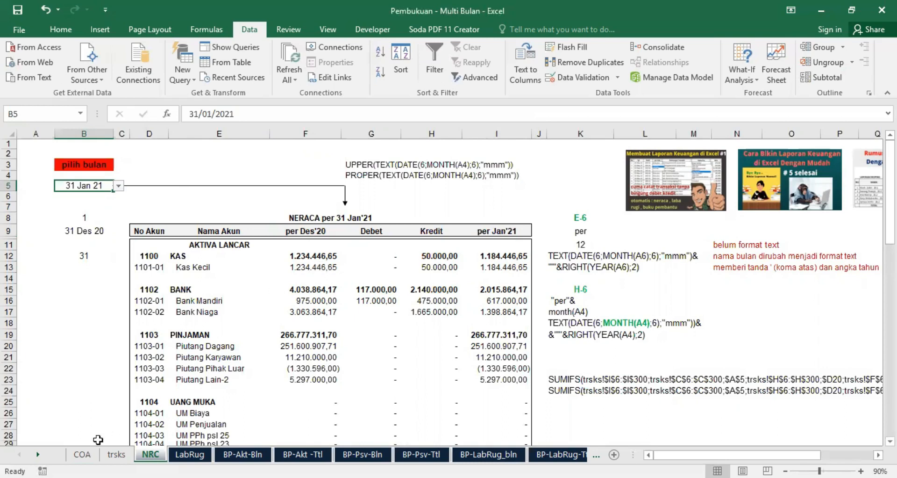
Compare the So Akhir Thn Lalu balances in COA with the NRC opening balance column, checking the Bank Niaga formula in F17
left_click(81, 454)
left_click(354, 249)
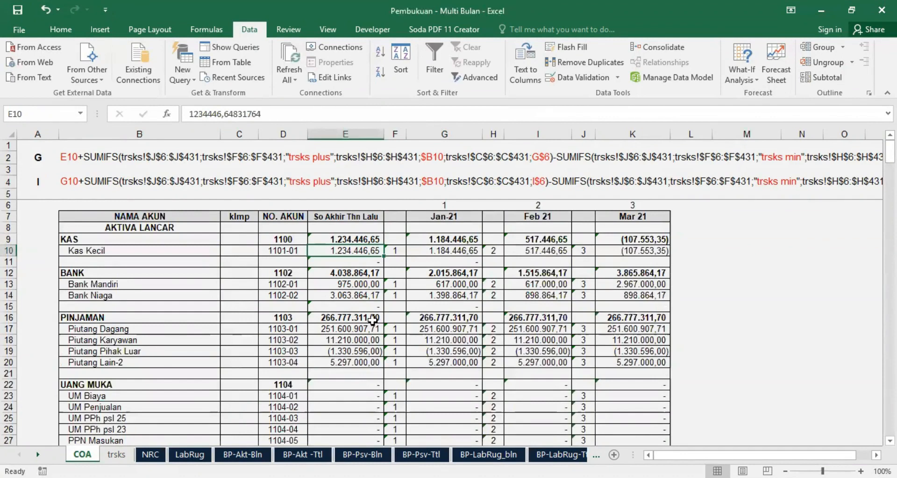
left_click(157, 454)
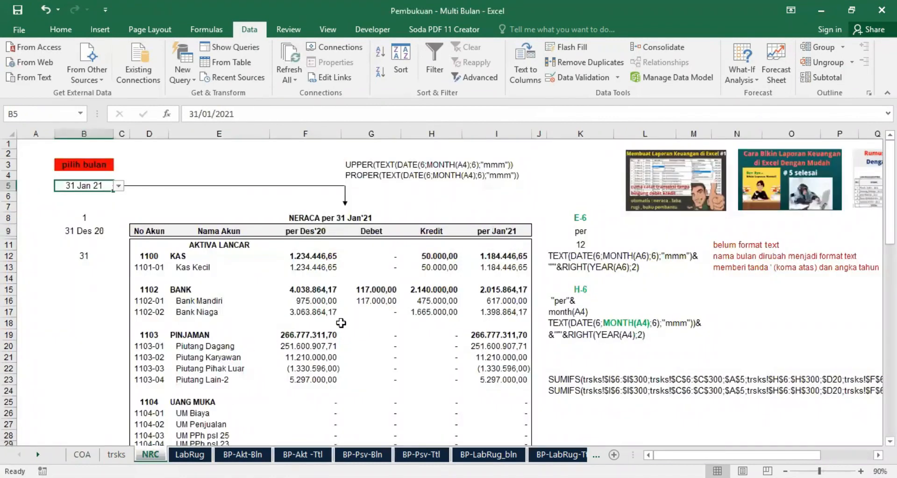
left_click(309, 312)
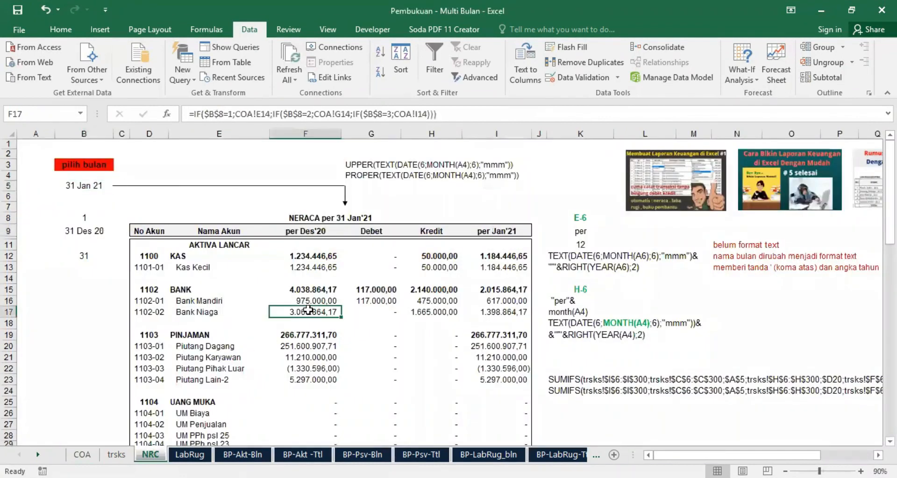
Change the report month in cell B5 of the NRC sheet to 28 Feb 21
left_click(91, 185)
left_click(118, 186)
left_click(77, 202)
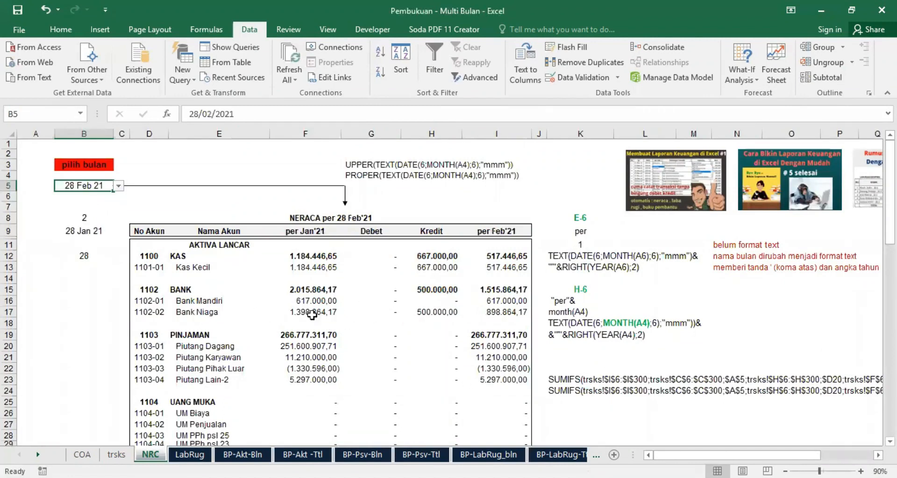
Compare the Jan-21 balances in COA G14 and G18 with the NRC opening balances, checking the Piutang Karyawan formula in F21
left_click(82, 455)
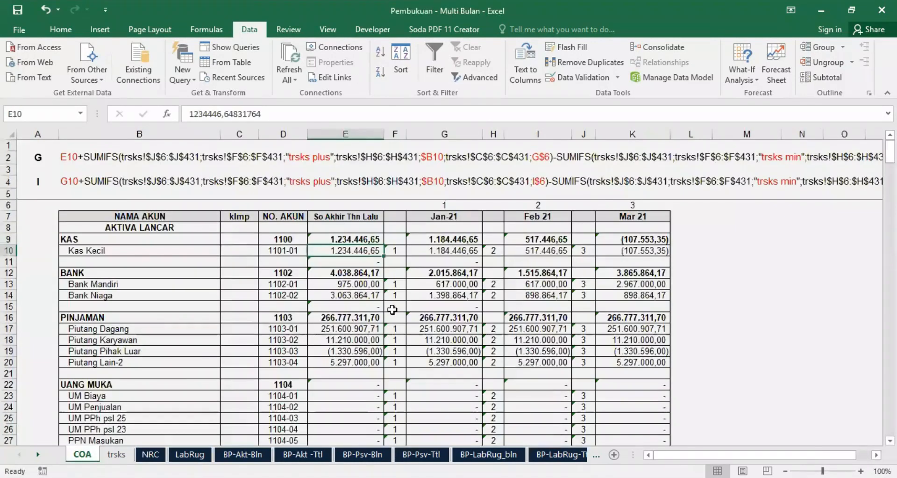
left_click(448, 293)
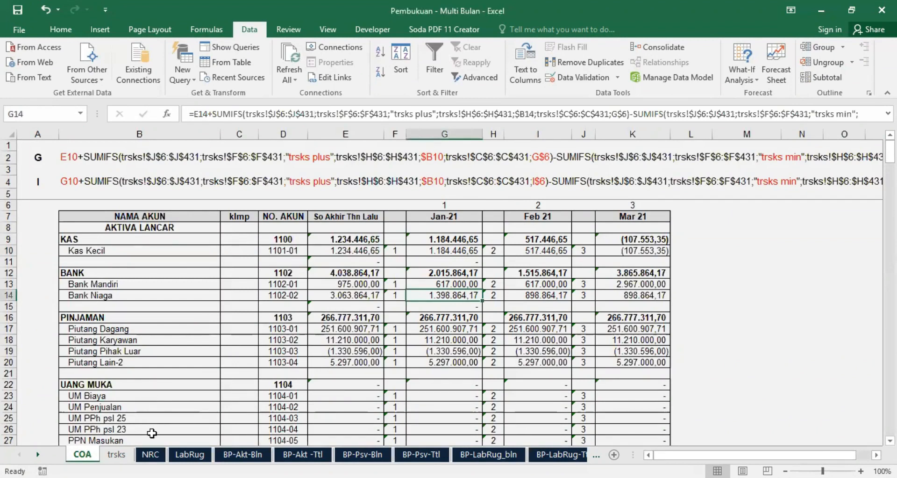
left_click(154, 455)
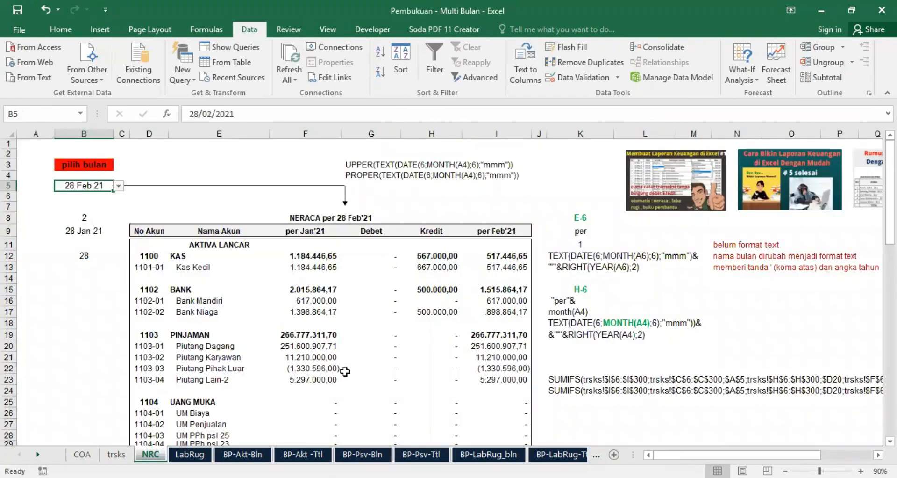
left_click(310, 357)
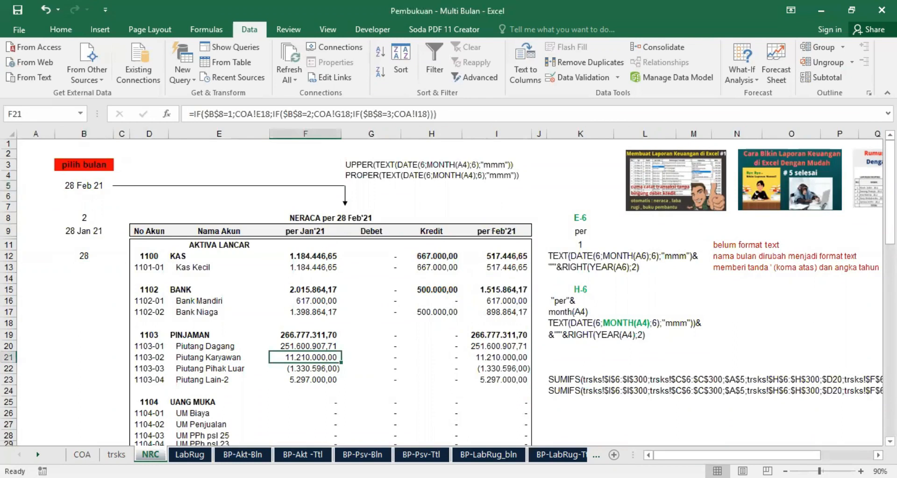
left_click(84, 454)
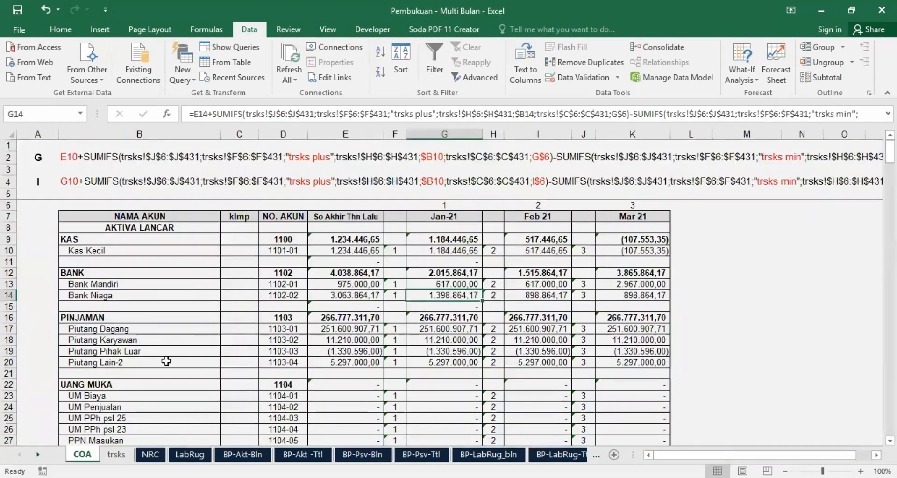
left_click(436, 339)
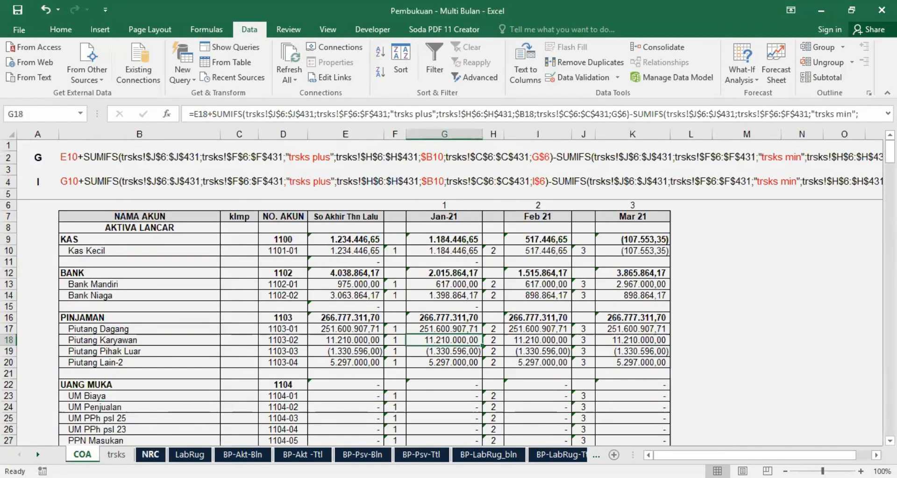
Switch the NRC sheet's report month in cell B5 to 31 Mar 21
left_click(150, 453)
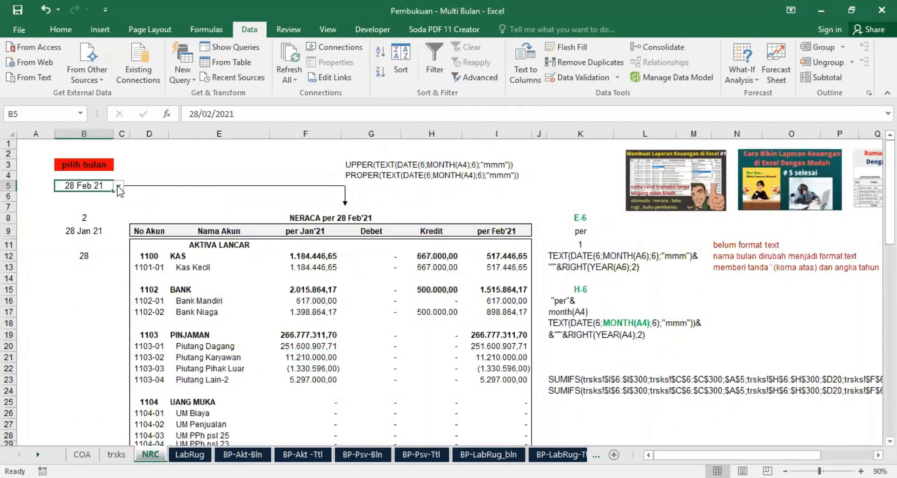
left_click(119, 186)
left_click(103, 208)
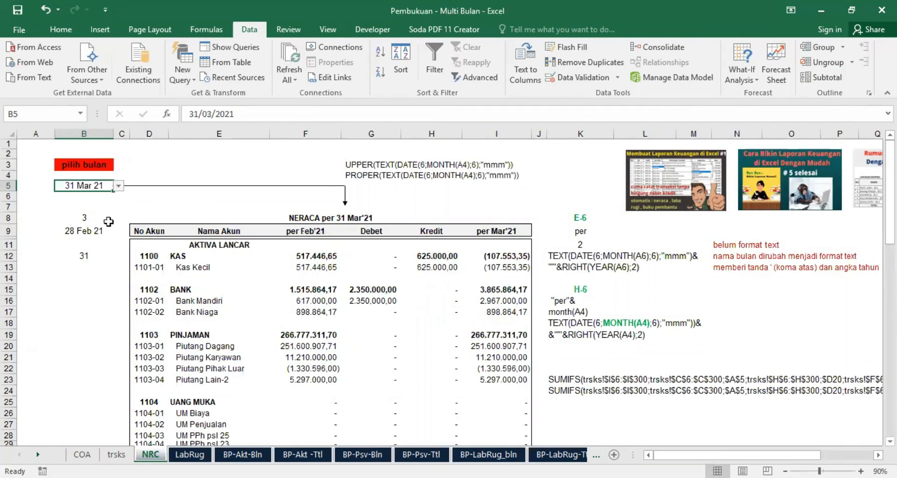
Compare the Piutang Lain-2 formula in NRC F23 with COA I20, and examine the NRC totals and balance check in row 76
scroll(319, 373, "down", 2)
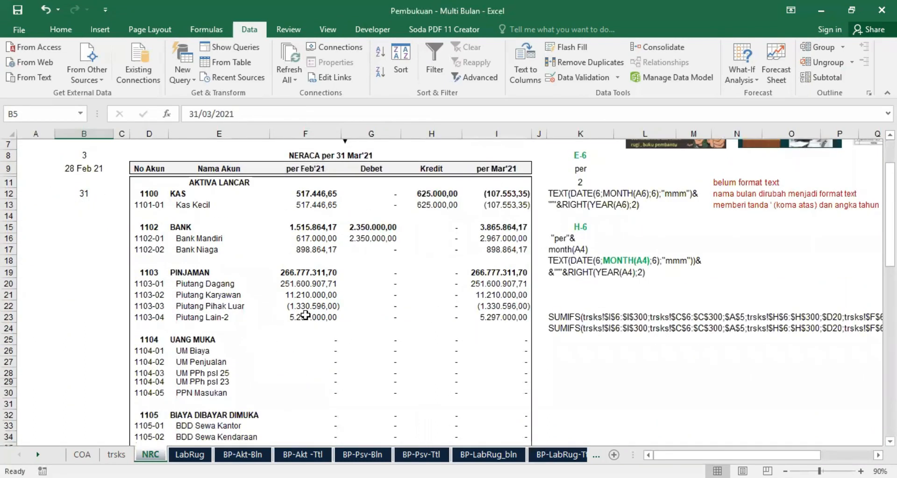
left_click(306, 316)
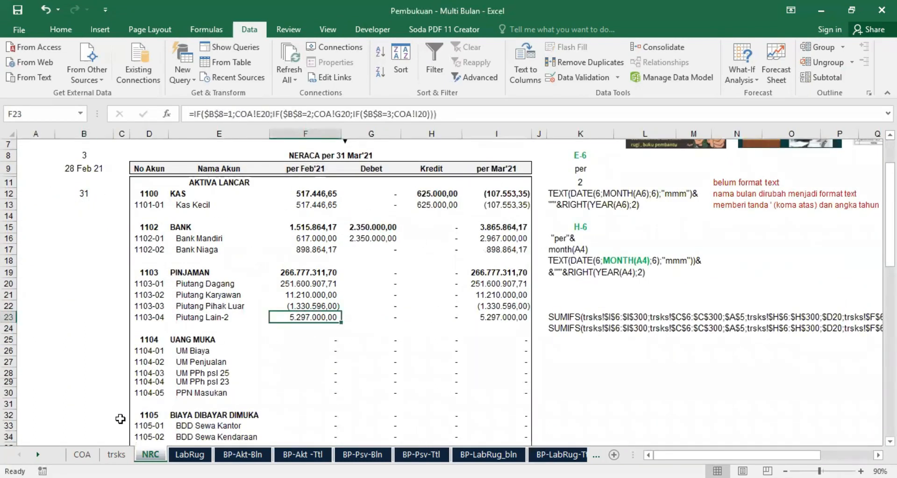
left_click(83, 456)
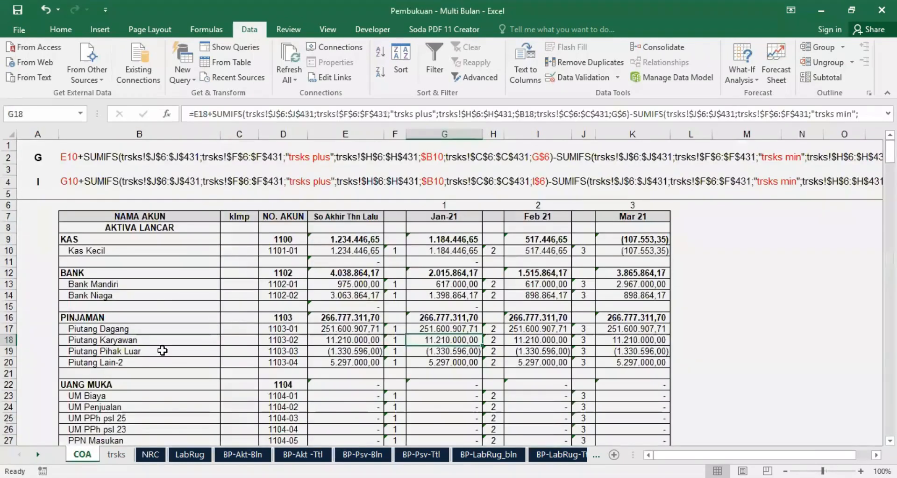
left_click(544, 363)
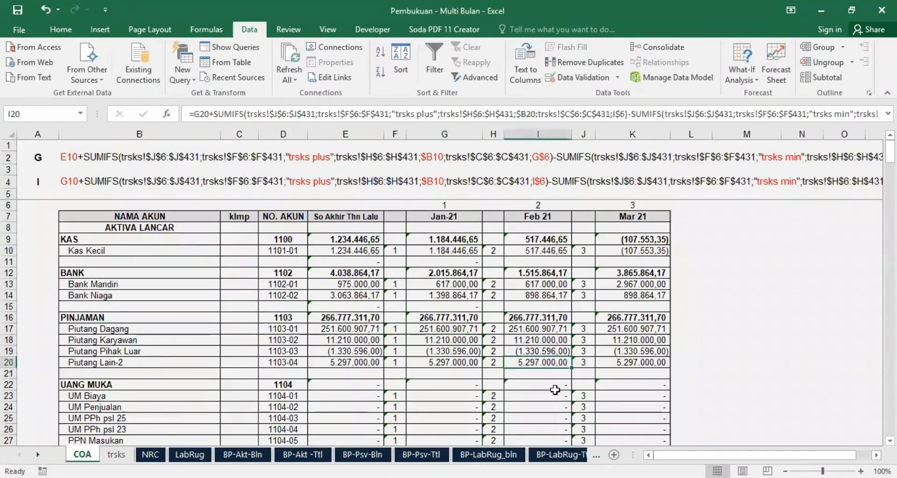
left_click(151, 454)
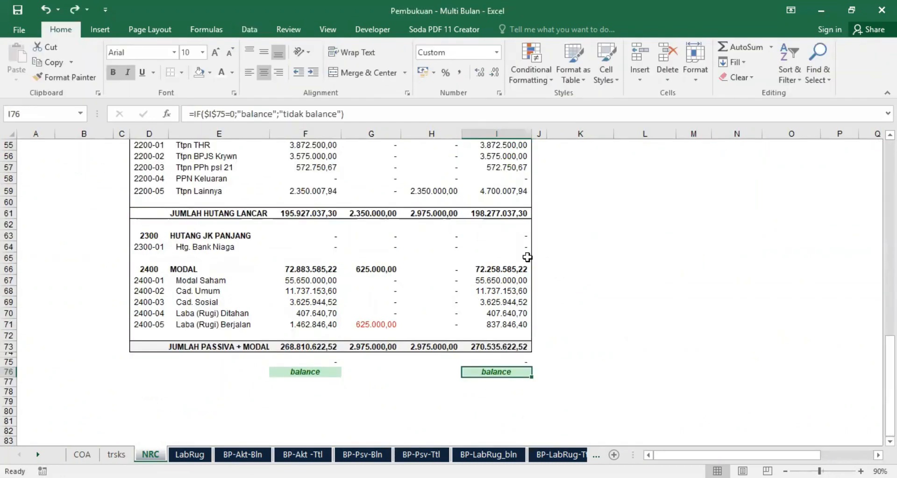
scroll(418, 247, "up", 3)
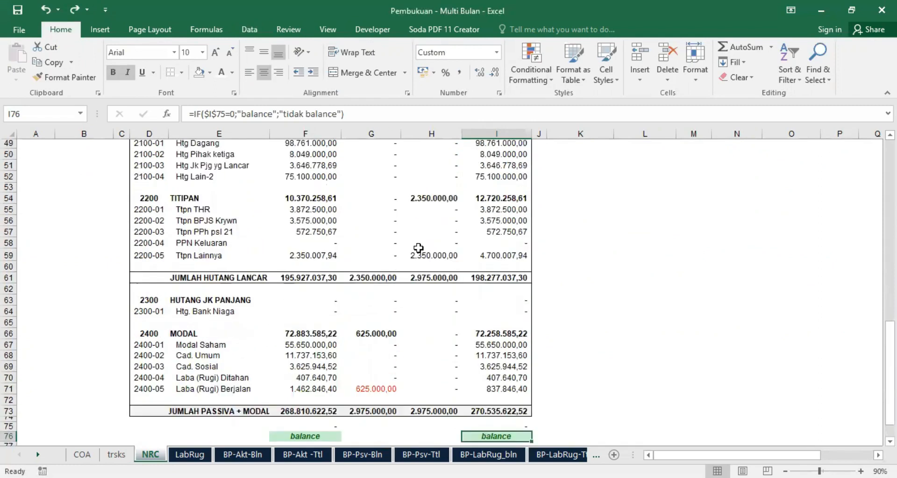